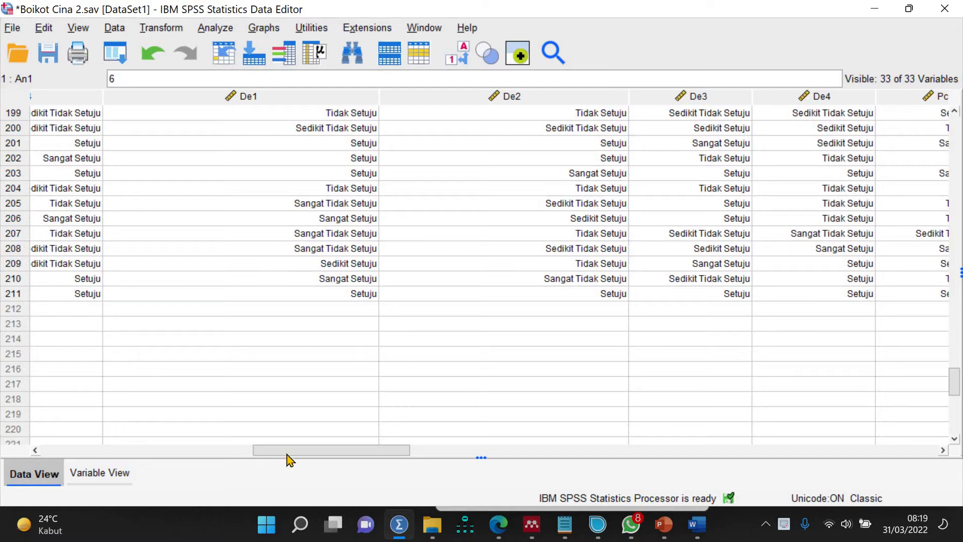
- Look through the survey responses in the data set, and show the variable definitions from the first variable
left_click_drag(287, 454, 359, 456)
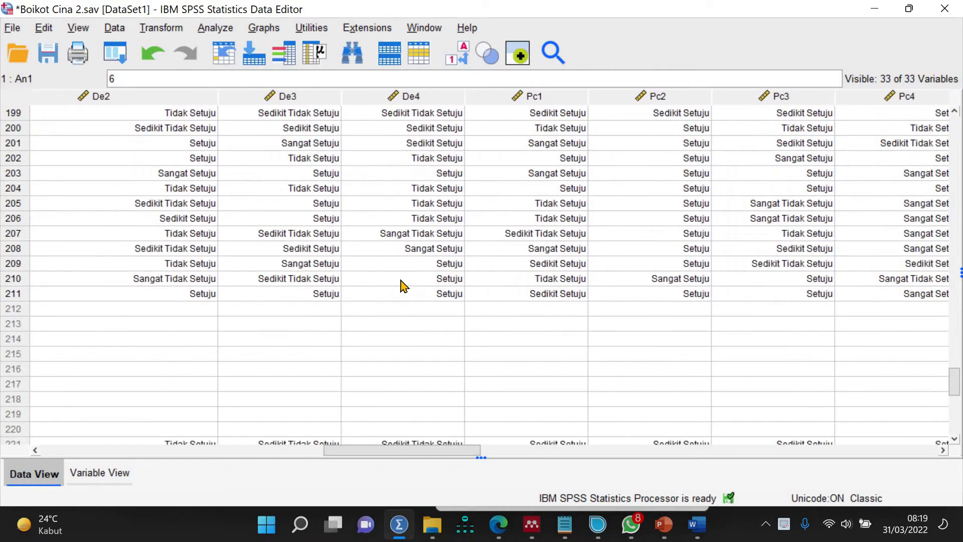
scroll(404, 282, "up", 20)
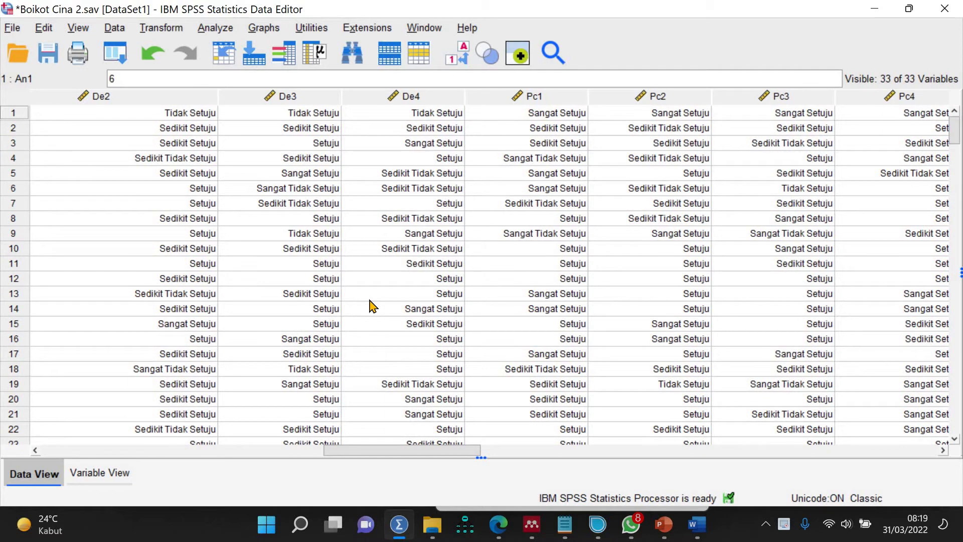
left_click(119, 479)
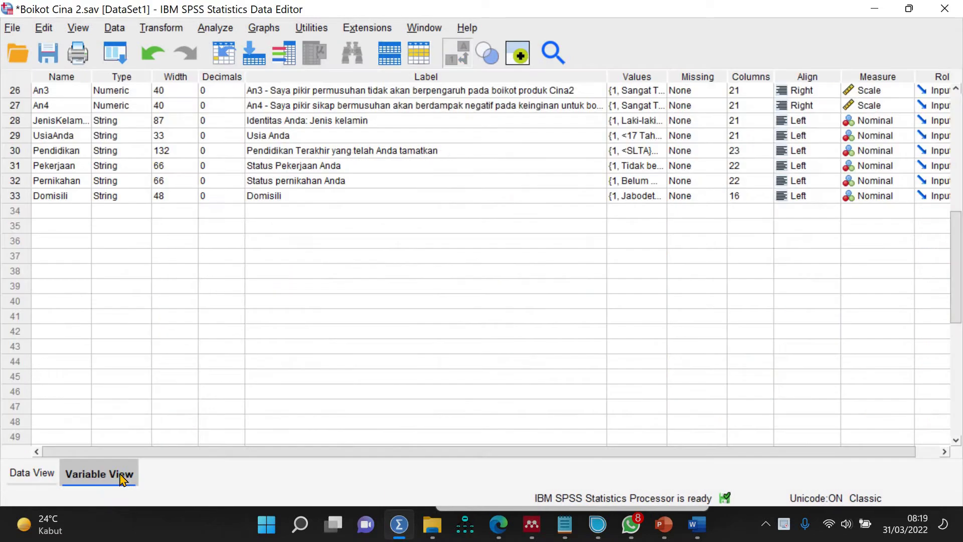
scroll(321, 335, "up", 9)
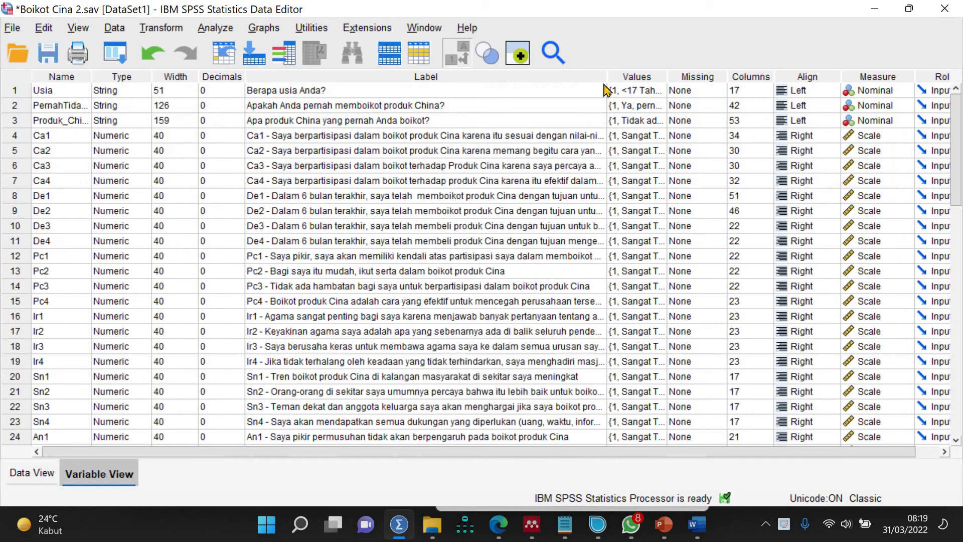
- Widen the Label column in the variable list and read through the item wordings
left_click_drag(526, 89, 704, 131)
left_click(772, 154)
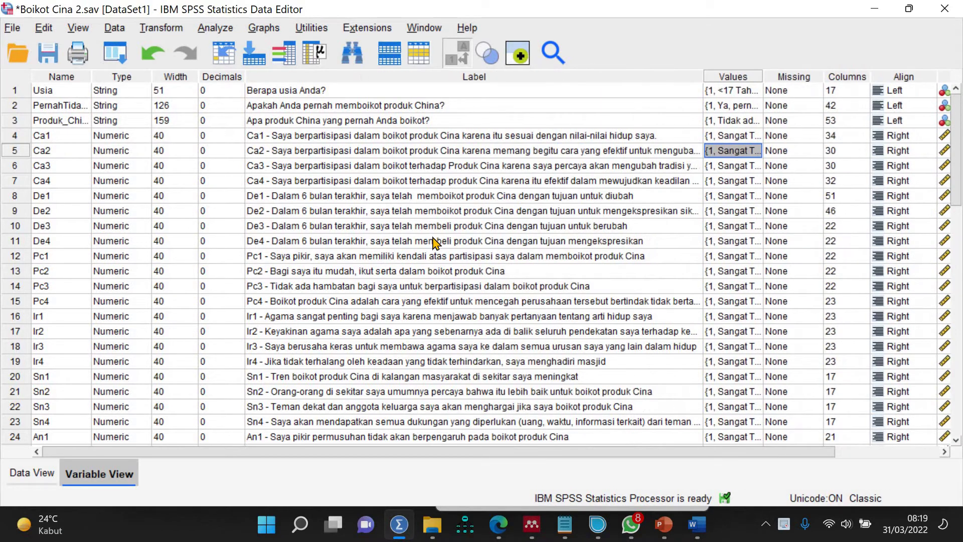
scroll(433, 237, "down", 5)
scroll(433, 237, "up", 5)
scroll(396, 263, "down", 8)
scroll(396, 263, "up", 8)
- Set up a Dimension Reduction factor analysis with all scale items from Ca1 to An4 as variables
left_click(221, 30)
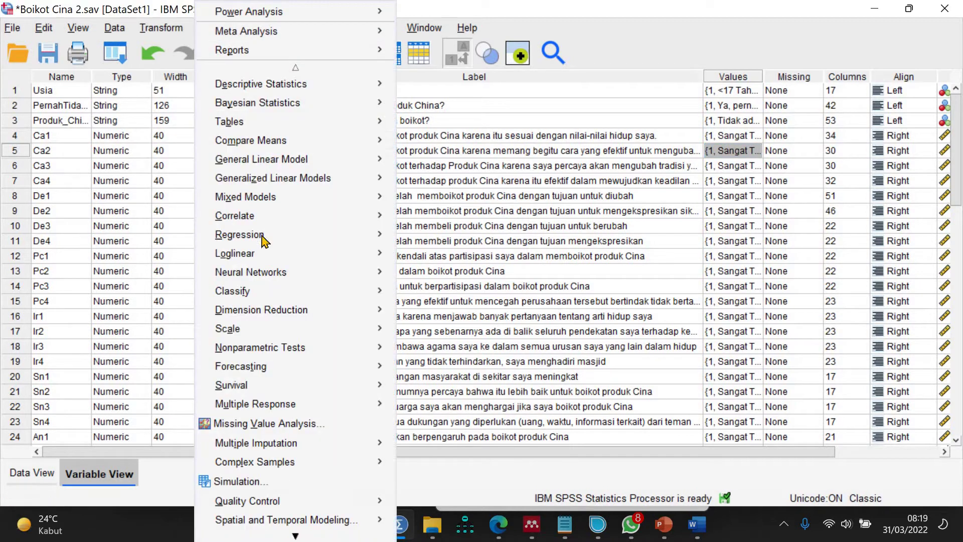
mouse_move(303, 311)
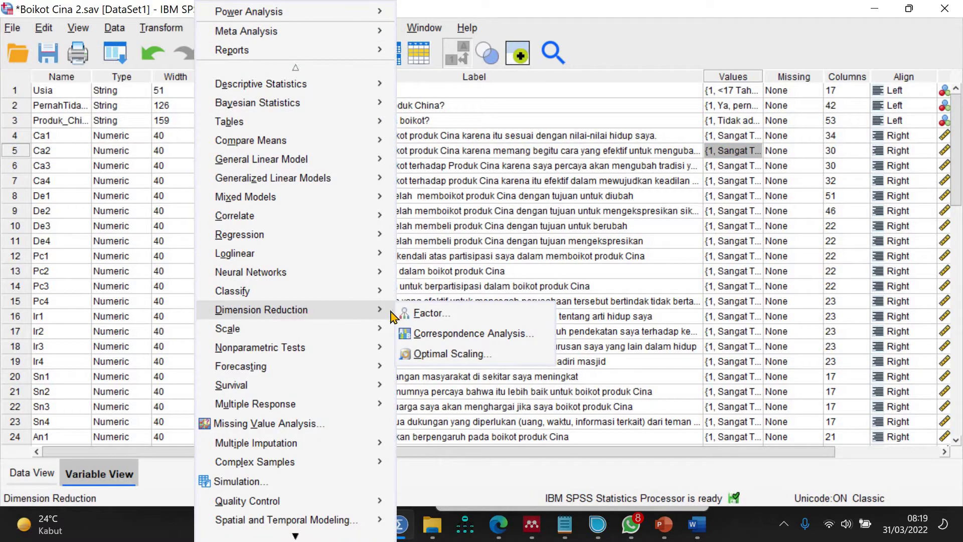
left_click(429, 316)
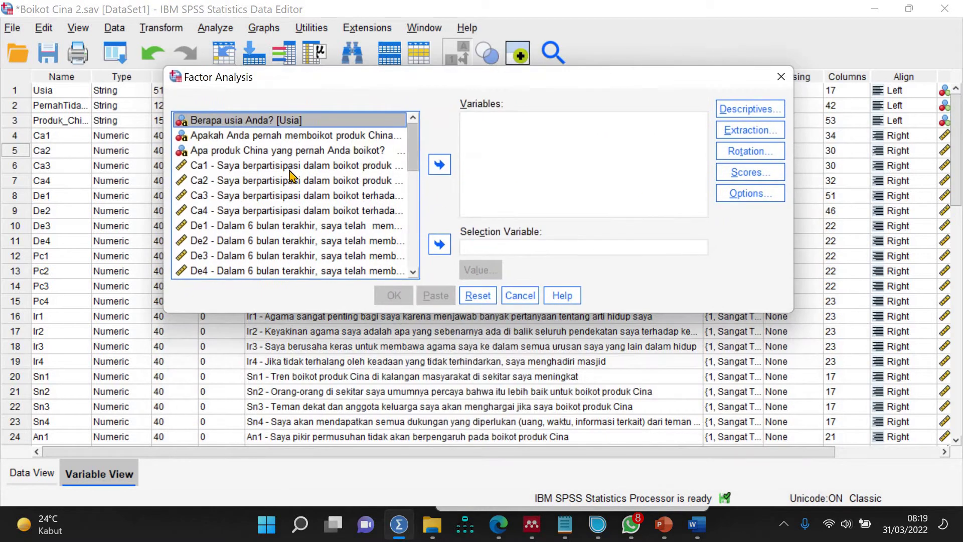
left_click(349, 167)
left_click_drag(411, 150, 420, 235)
left_click(339, 215, "shift")
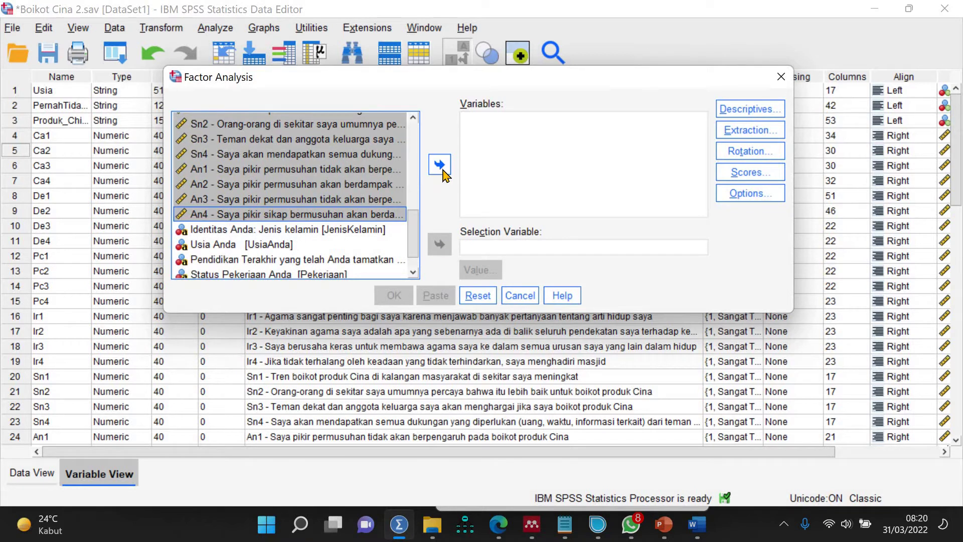
left_click(440, 164)
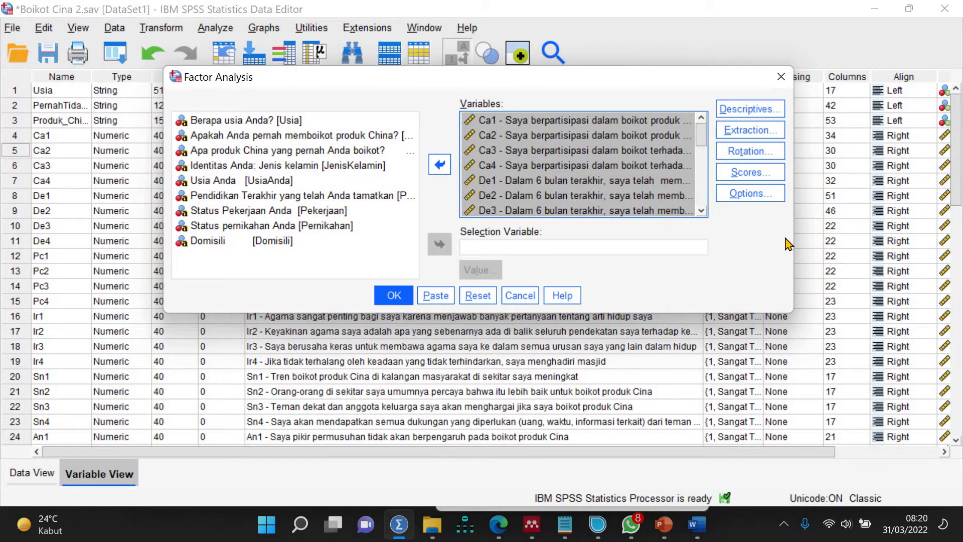
- Set the factor coefficients to be sorted by size and suppress small coefficients with an absolute value below .4
left_click(759, 197)
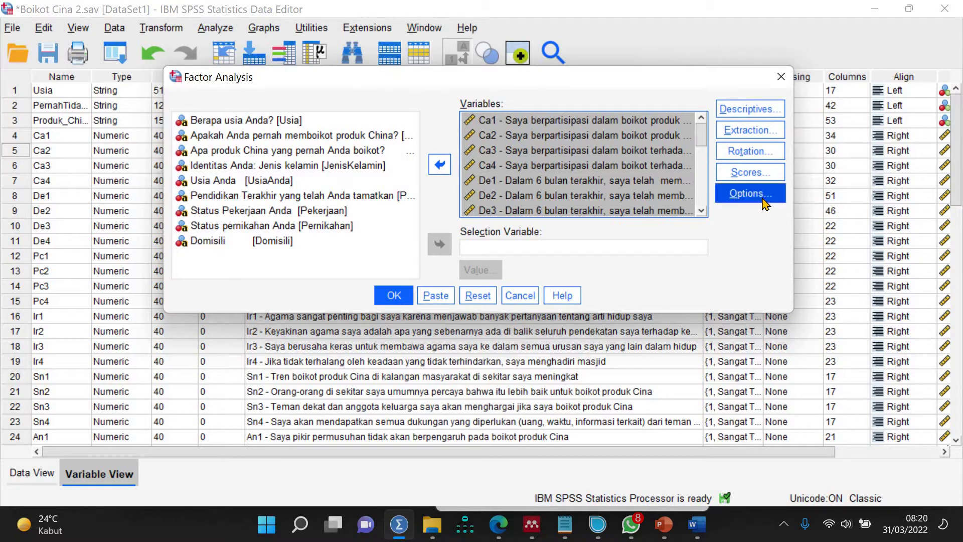
left_click(576, 293)
left_click(573, 313)
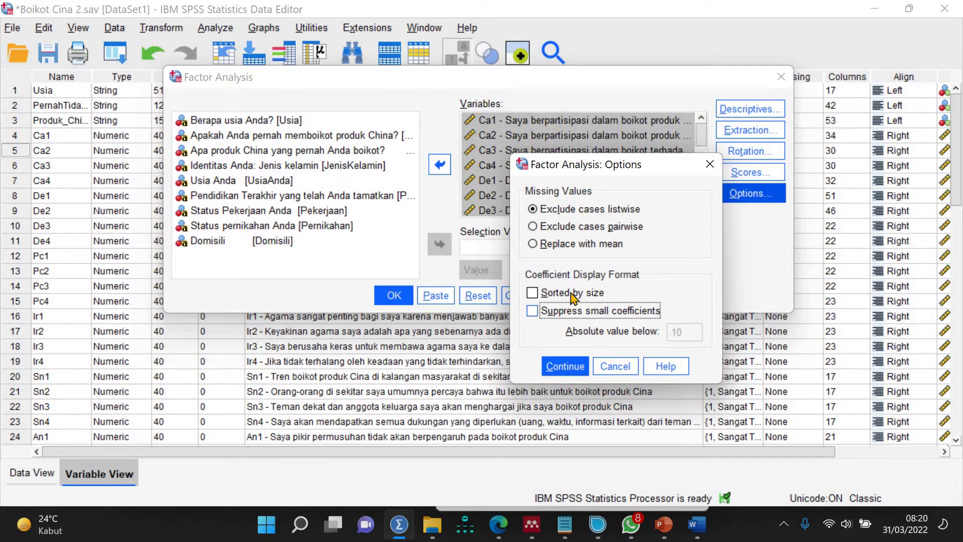
double_click(691, 332)
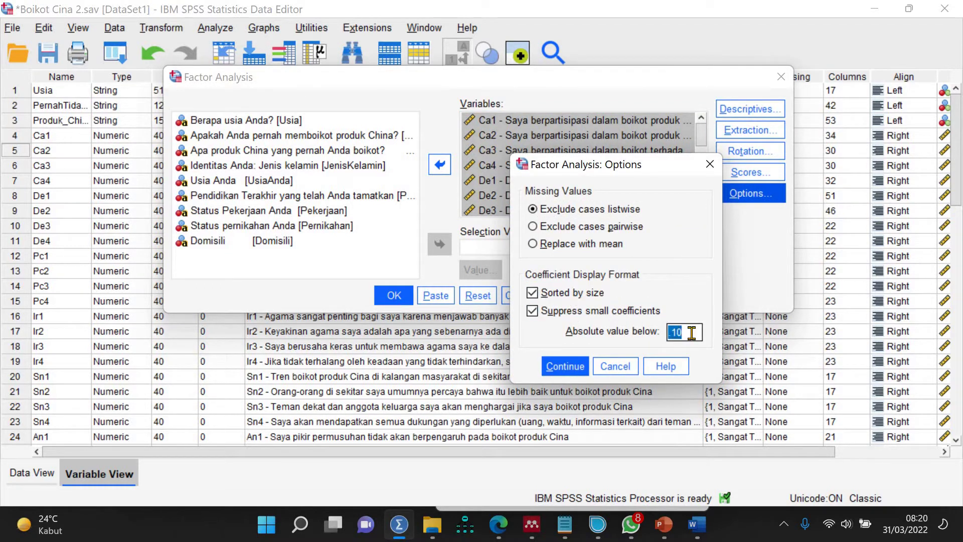
type(".4")
left_click(566, 366)
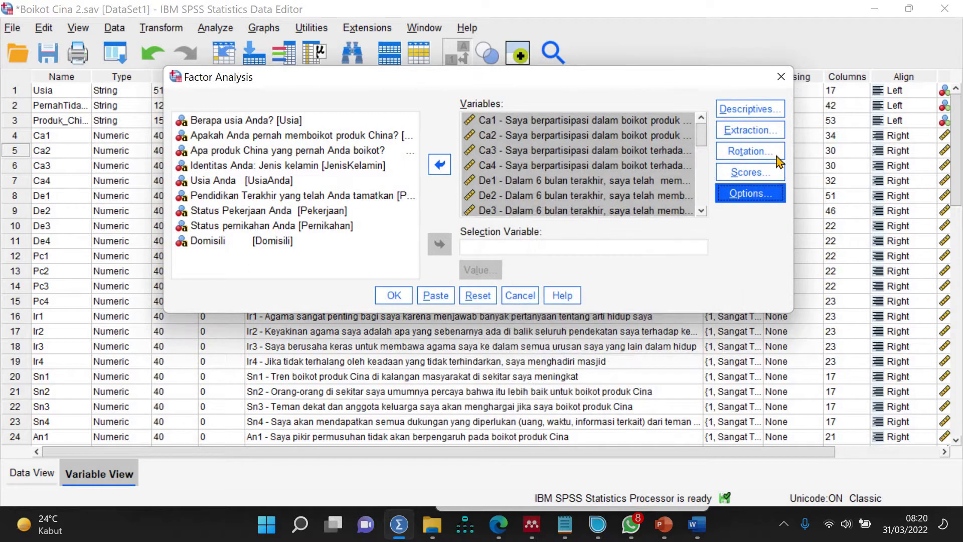
- Choose Direct Oblimin rotation with a maximum of 40 iterations for convergence, and run the factor analysis
left_click(722, 153)
left_click(582, 244)
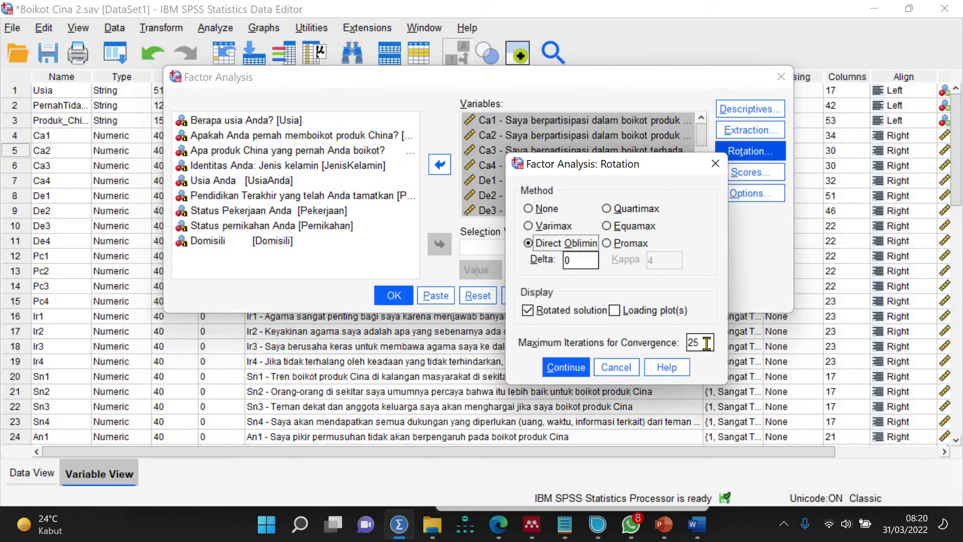
double_click(705, 342)
type("40")
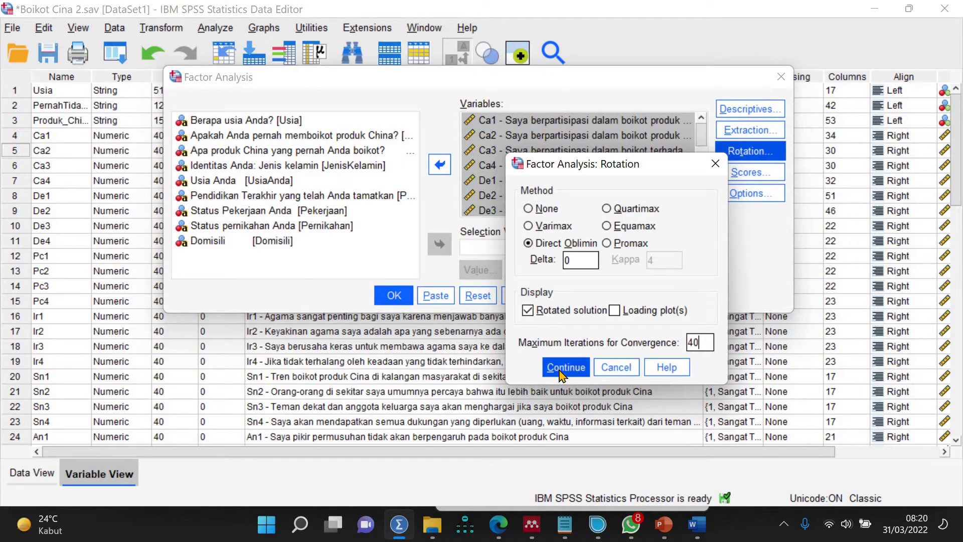
left_click(566, 366)
left_click(398, 299)
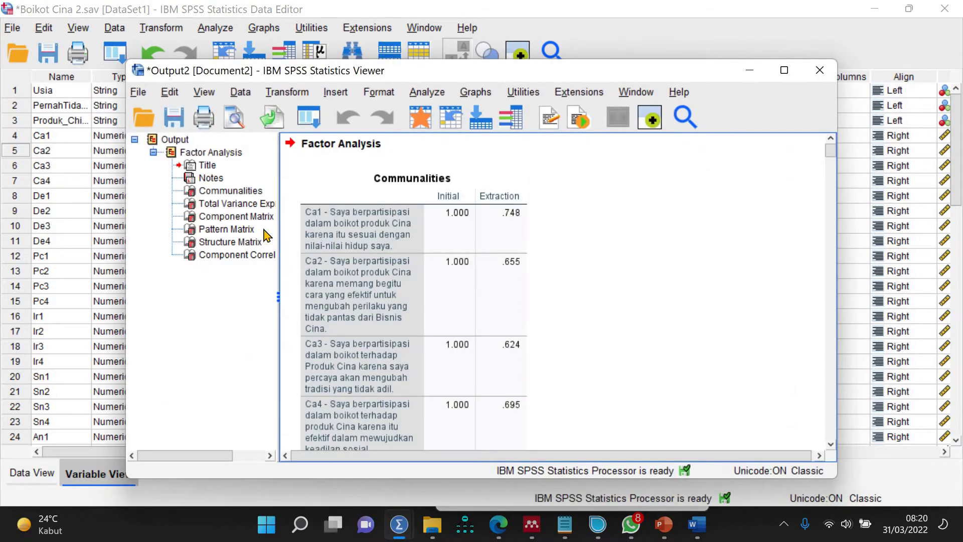
- Maximize the output window and examine the Pattern Matrix to see how the items load on each component
left_click(240, 230)
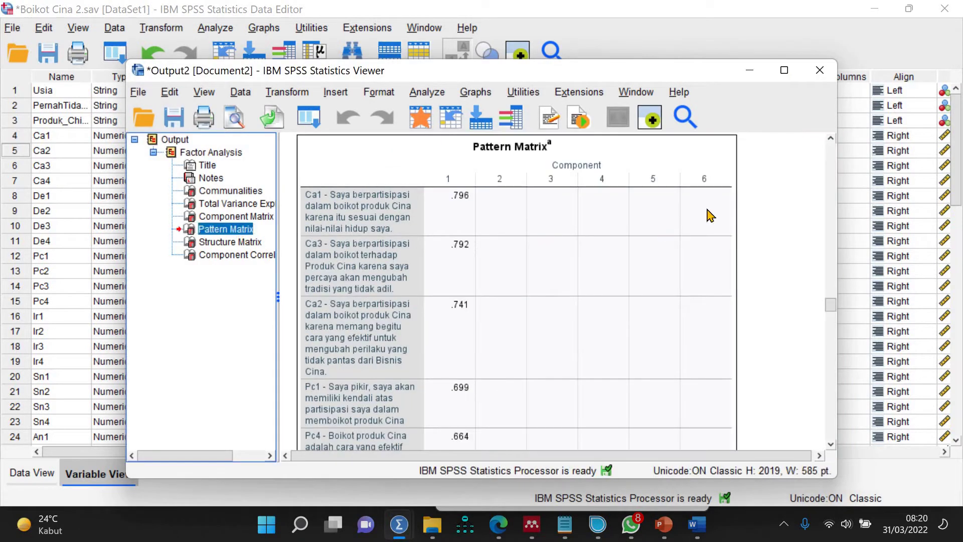
left_click(784, 71)
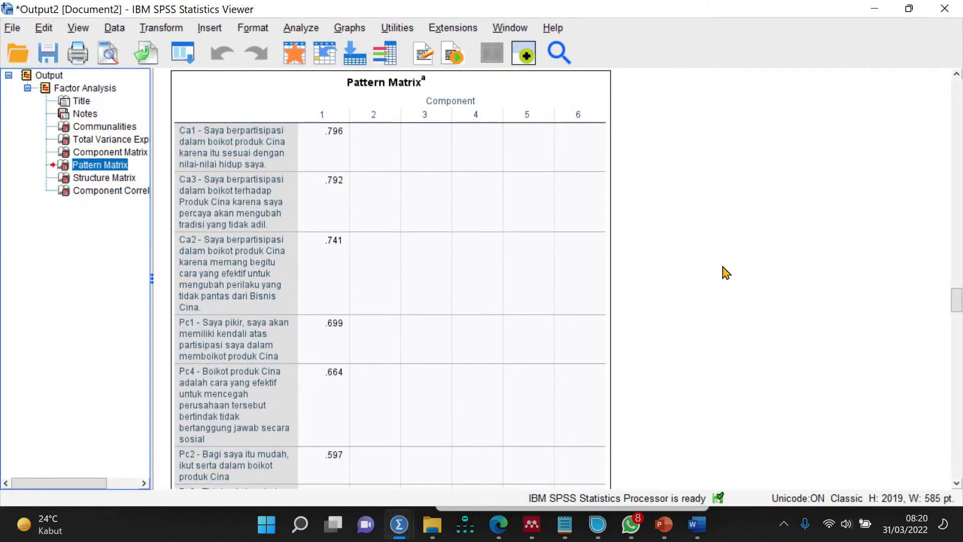
scroll(785, 276, "down", 10)
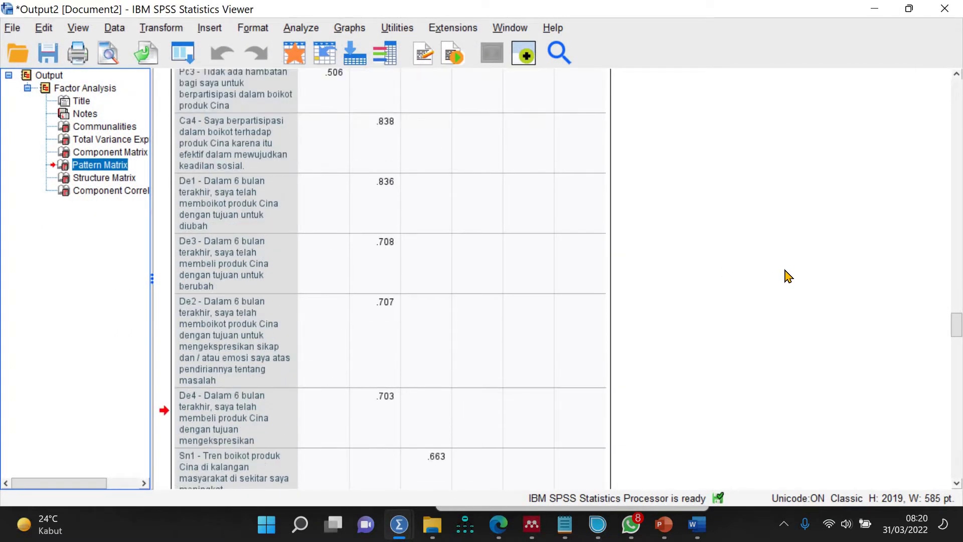
scroll(785, 276, "up", 10)
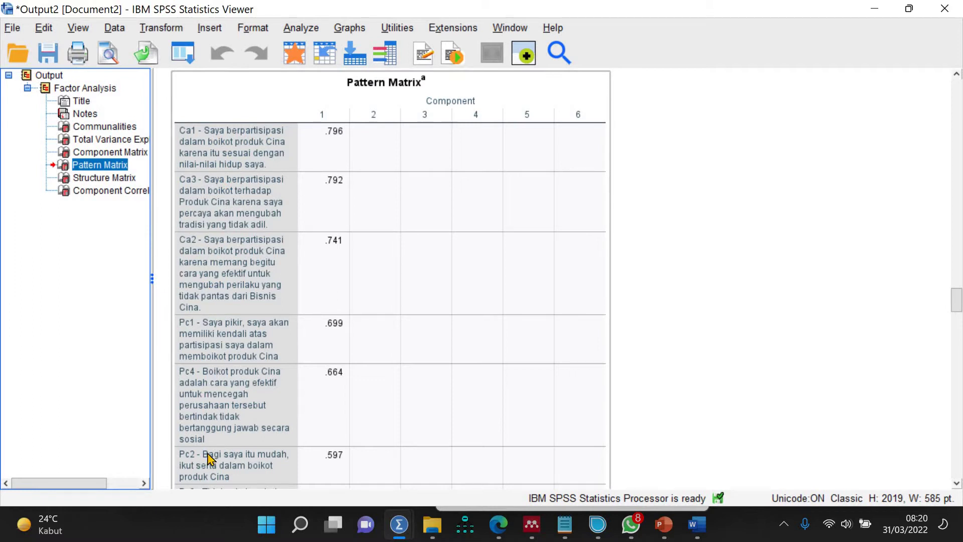
scroll(961, 311, "down", 1)
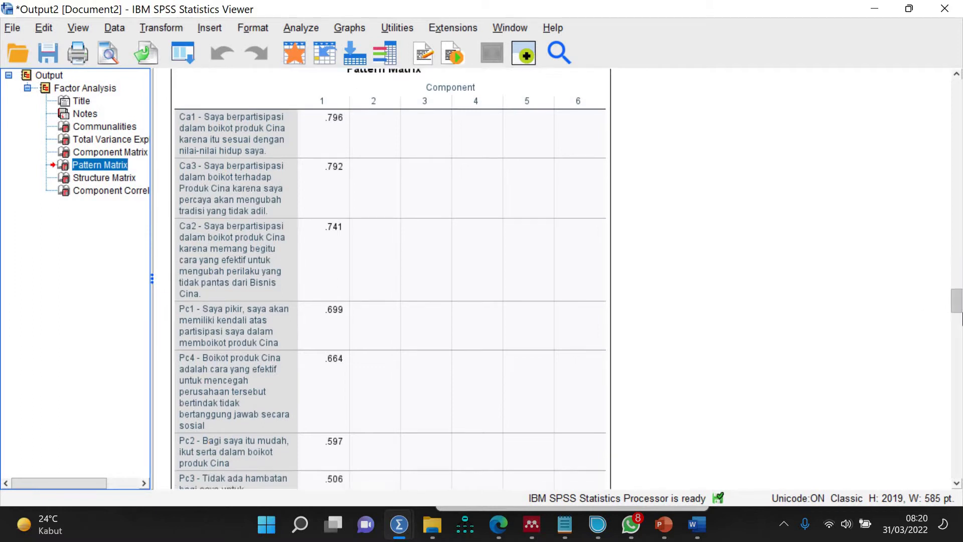
scroll(962, 319, "down", 8)
scroll(961, 325, "down", 2)
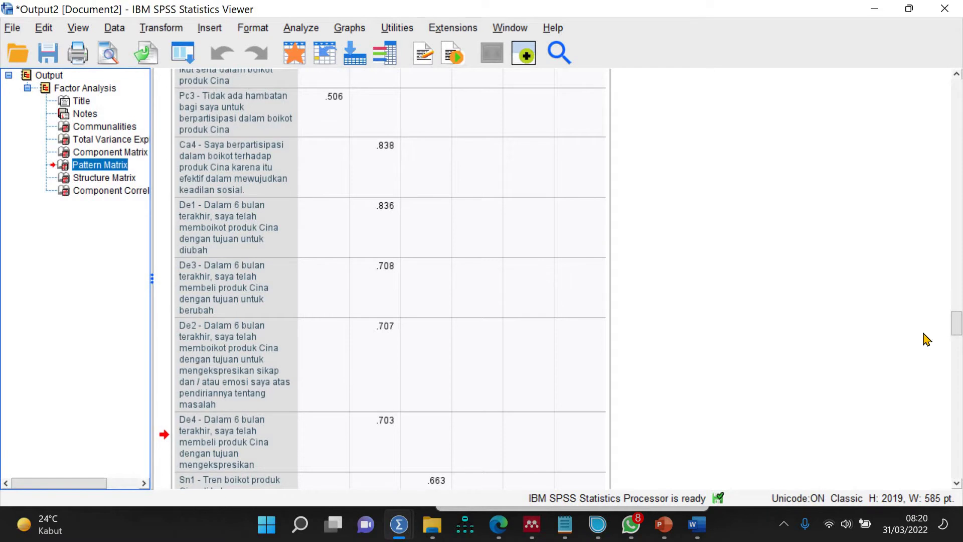
left_click_drag(958, 327, 958, 348)
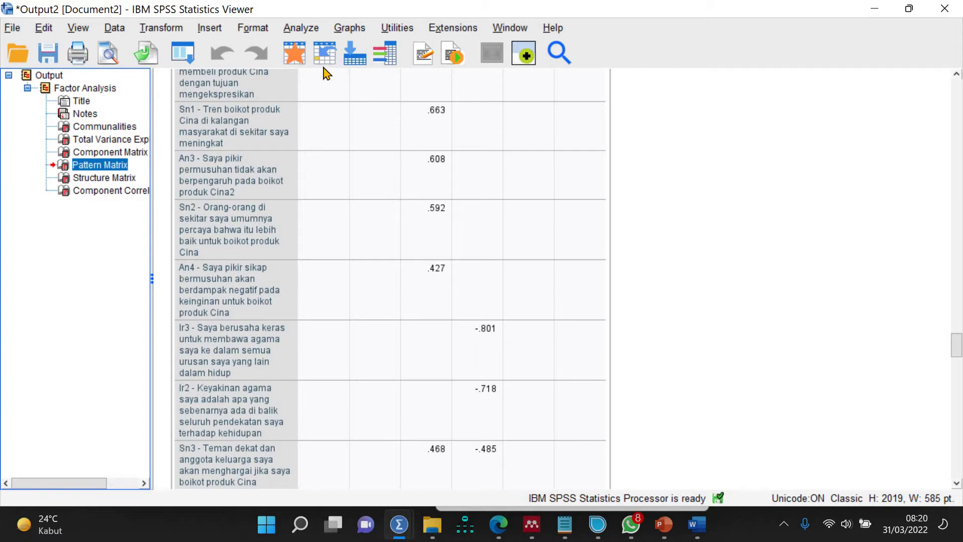
left_click(301, 28)
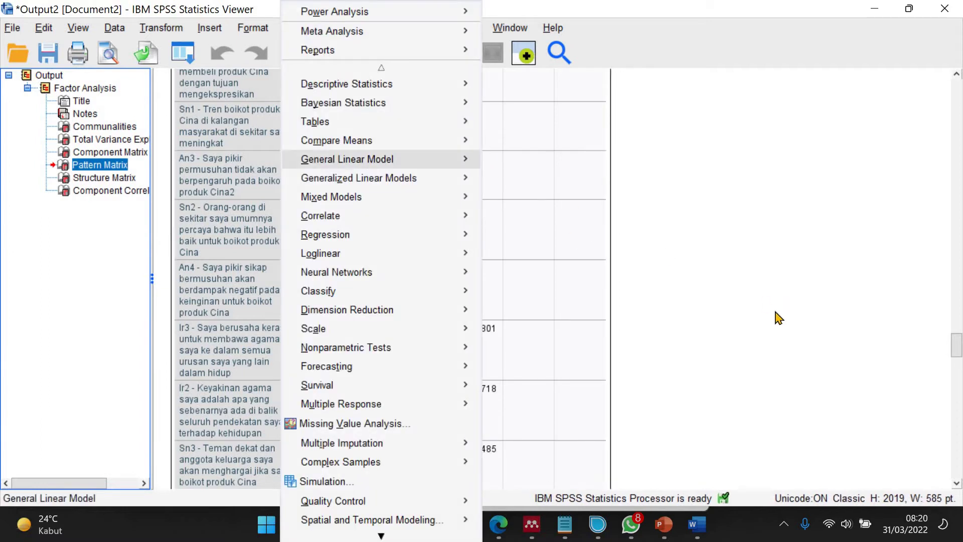
left_click(776, 318)
- Switch to Word and create a new blank document
left_click(695, 524)
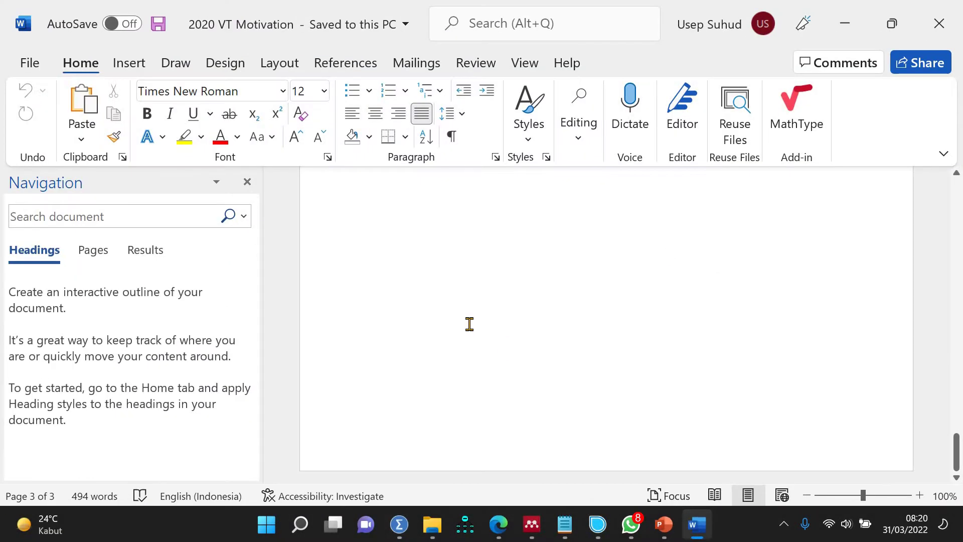
type("e")
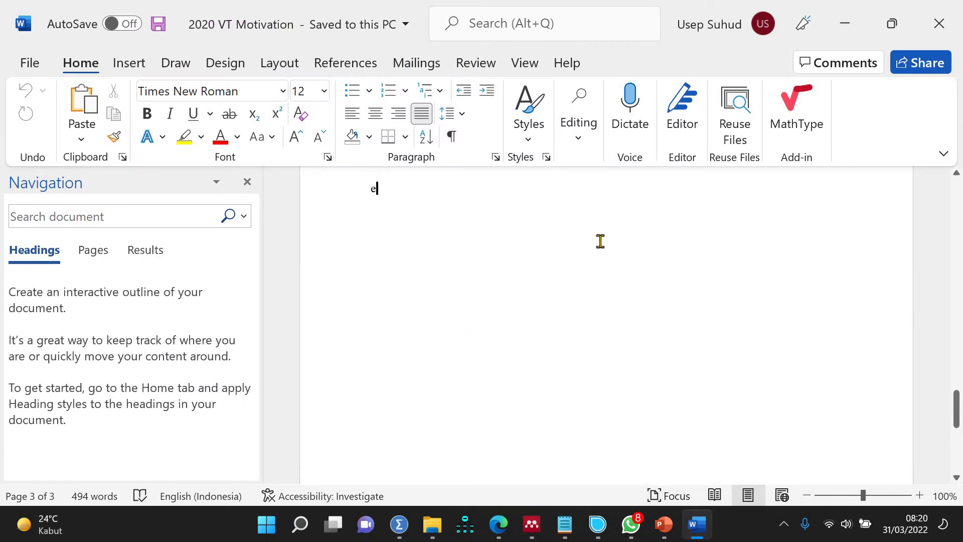
scroll(600, 242, "up", 10)
scroll(451, 280, "down", 10)
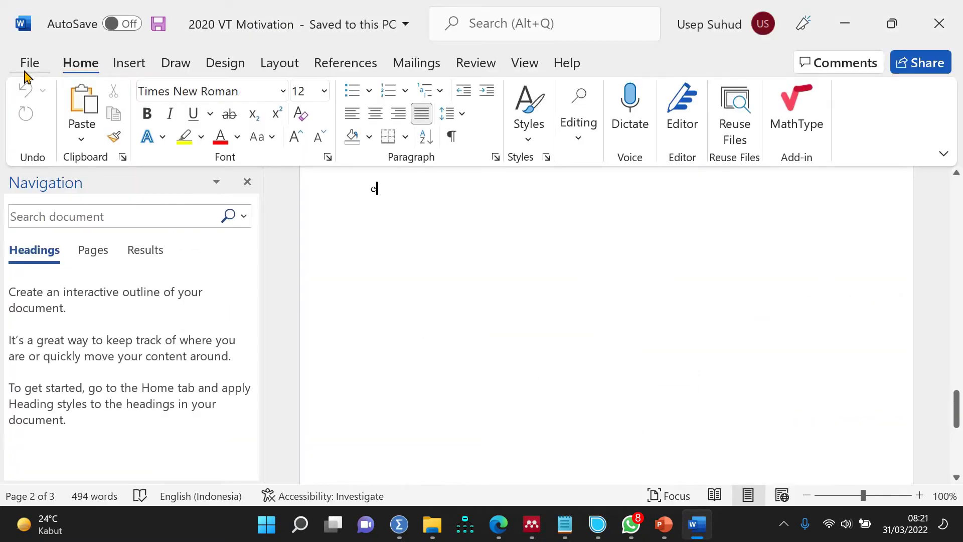
left_click(27, 70)
left_click(52, 124)
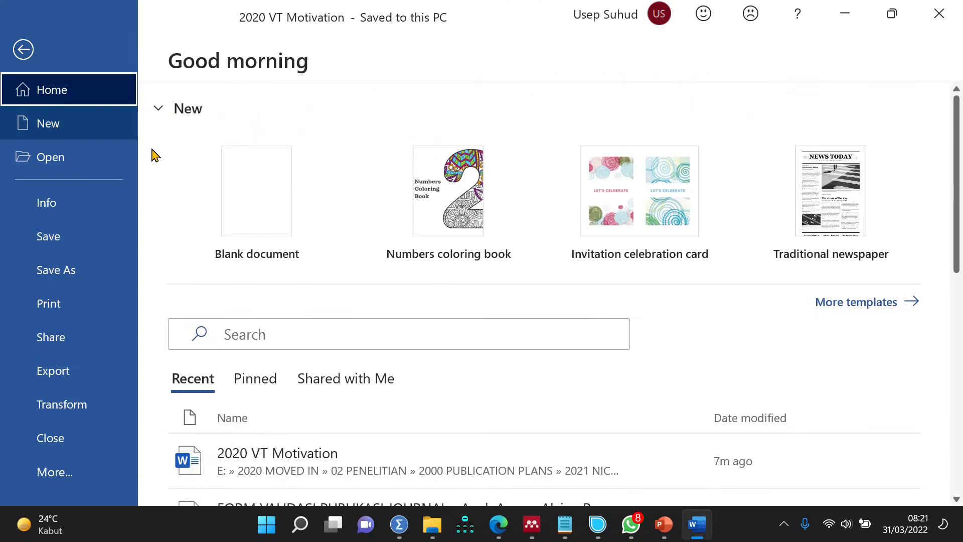
left_click(271, 184)
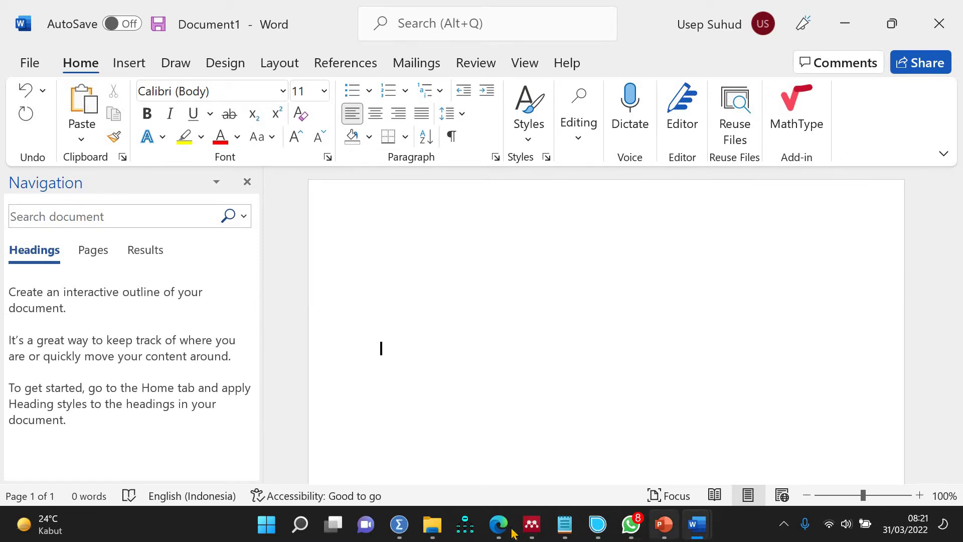
- Switch to the Boikot Cina 2.sav data in SPSS, reopen Factor Analysis and remove all items from its variables
mouse_move(524, 525)
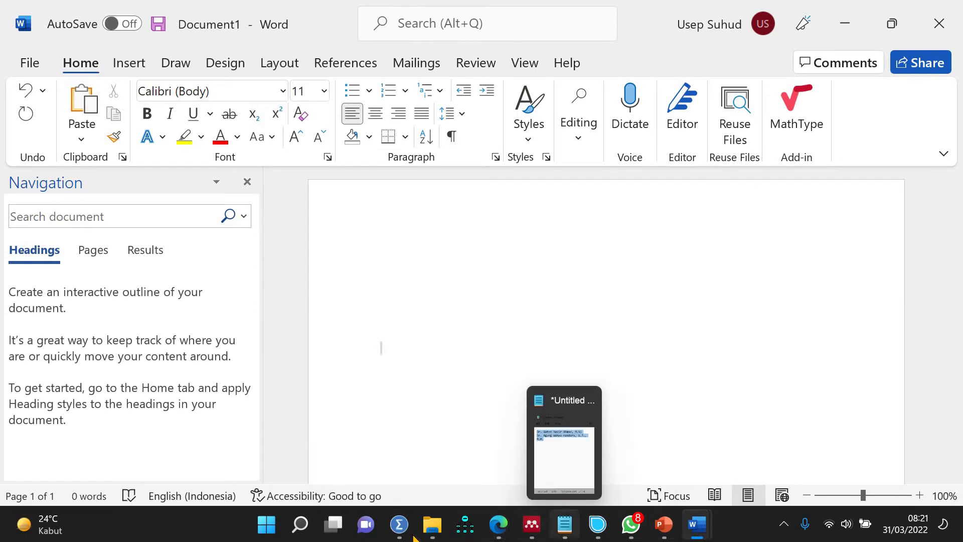
left_click(462, 527)
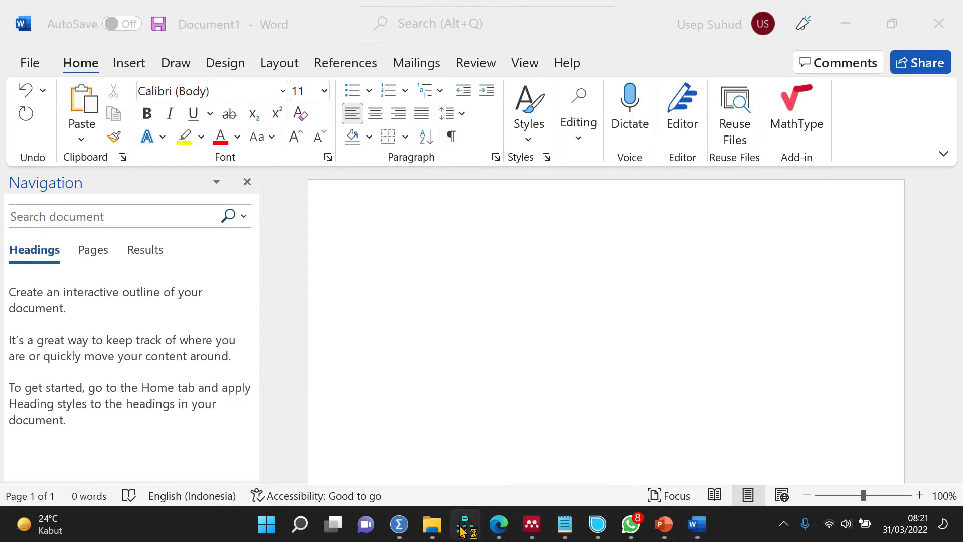
mouse_move(400, 525)
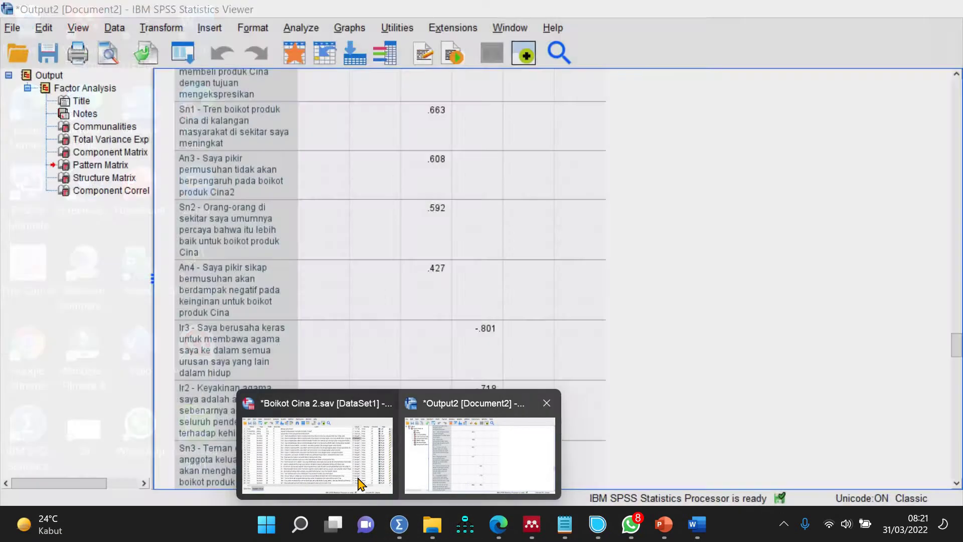
left_click(317, 452)
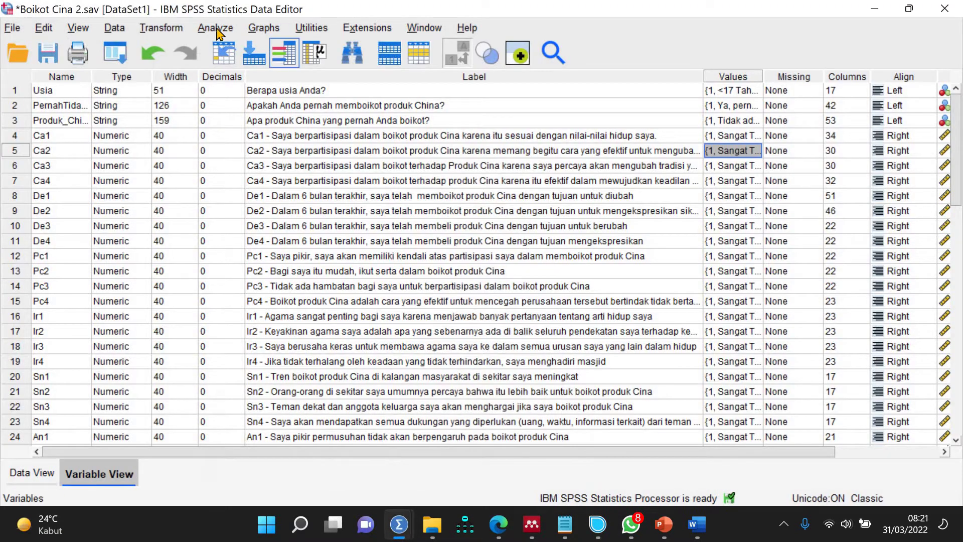
key("alt+a")
mouse_move(348, 311)
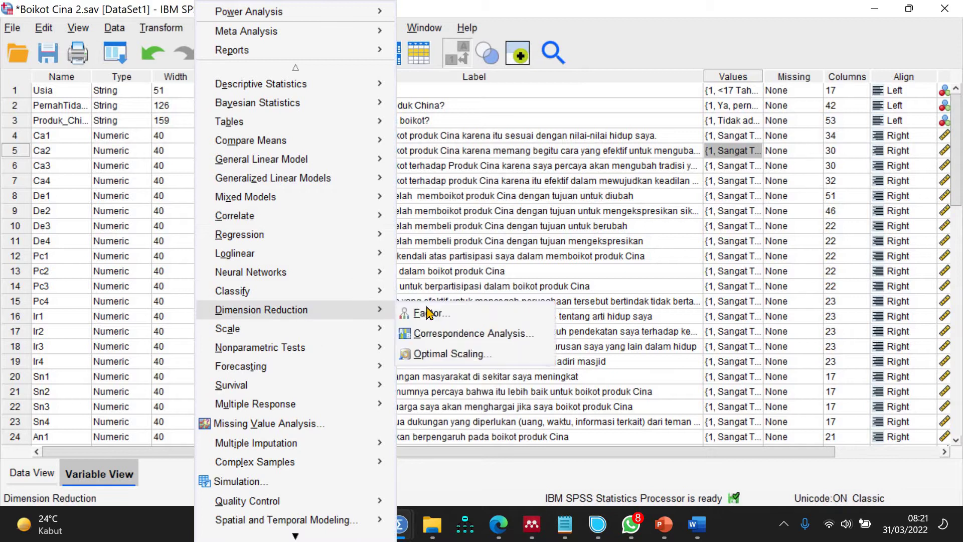
left_click(431, 312)
left_click(525, 165)
key("ctrl+a")
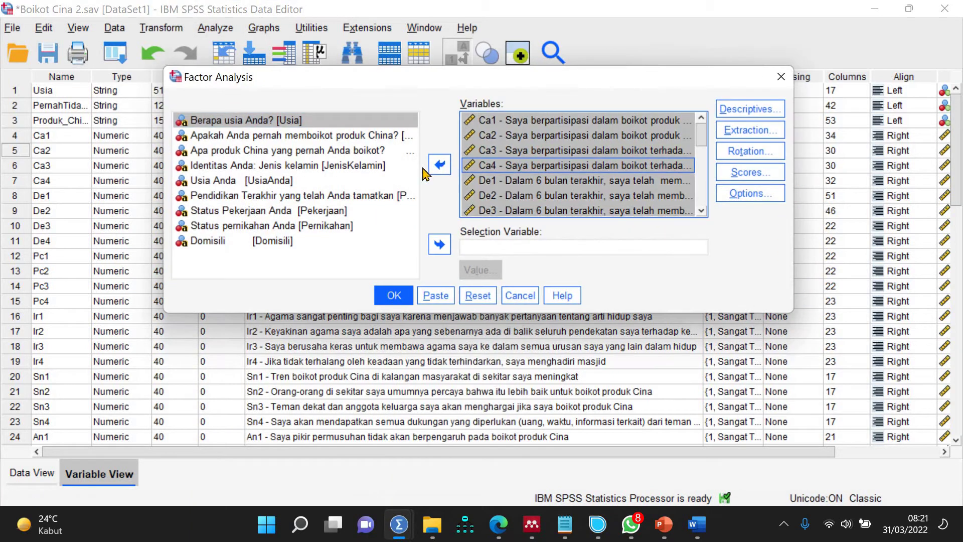
left_click(435, 165)
- Add items Ca1 to Ca4 as the analysis variables and run the factor analysis
left_click(247, 171)
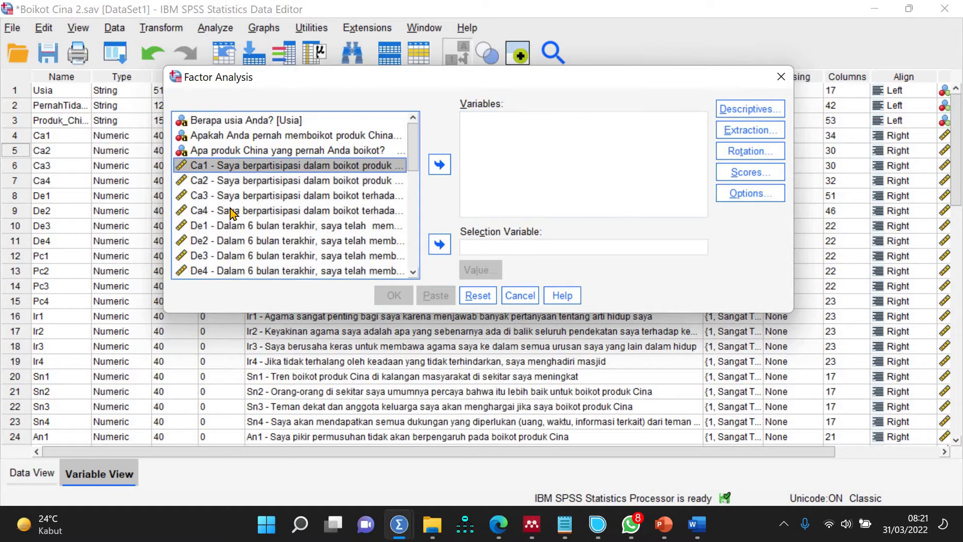
left_click(232, 213, "shift")
left_click(439, 164)
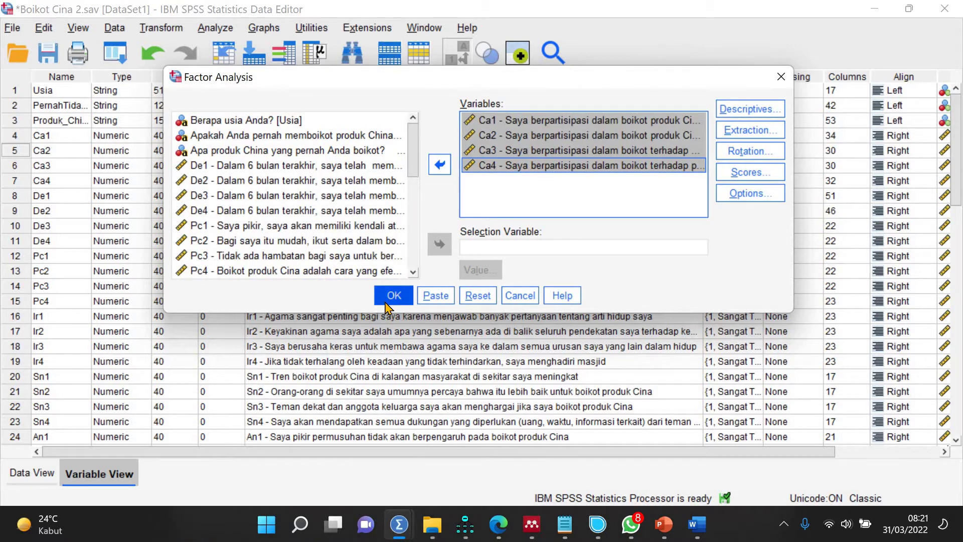
left_click(388, 301)
- Copy the Component Matrix of items Ca1 to Ca4 and paste it into the blank Word document Document1
left_click(95, 267)
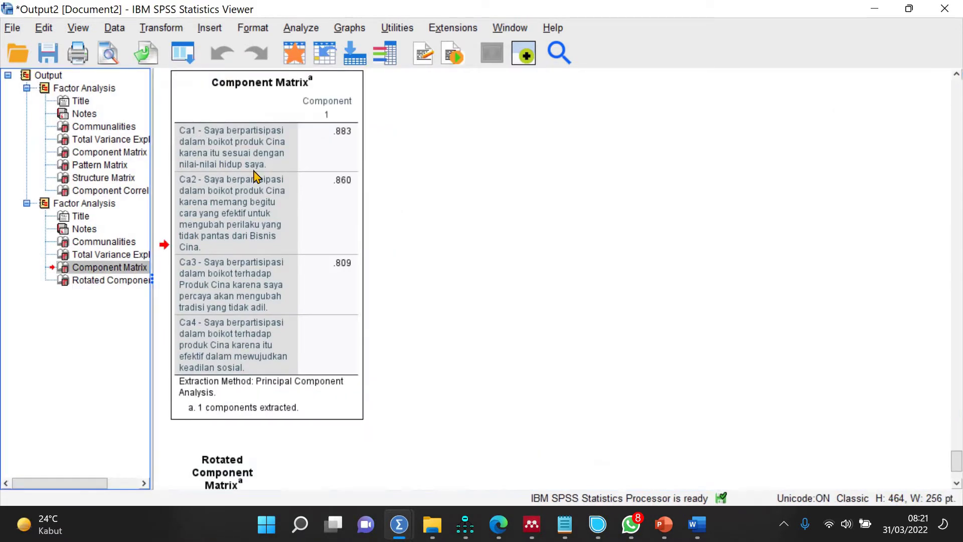
right_click(255, 172)
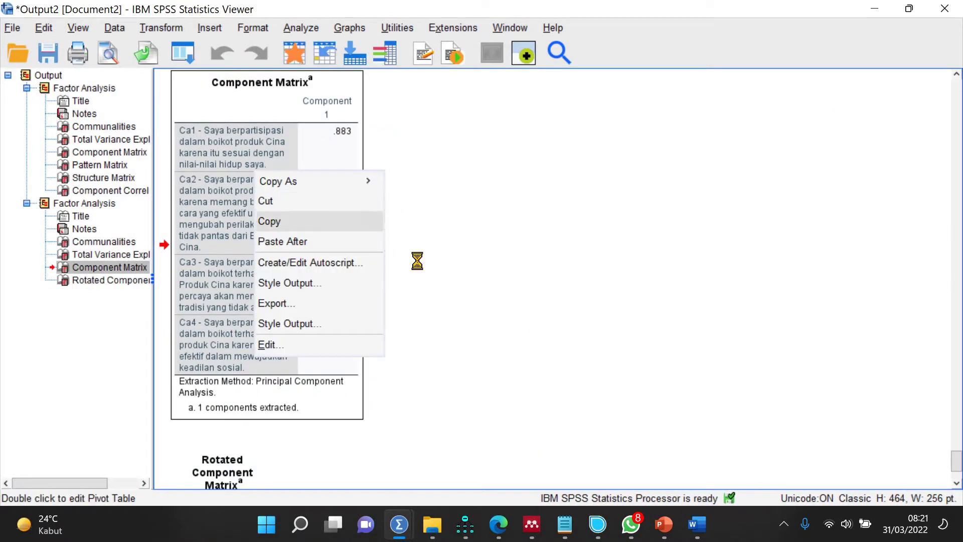
mouse_move(698, 525)
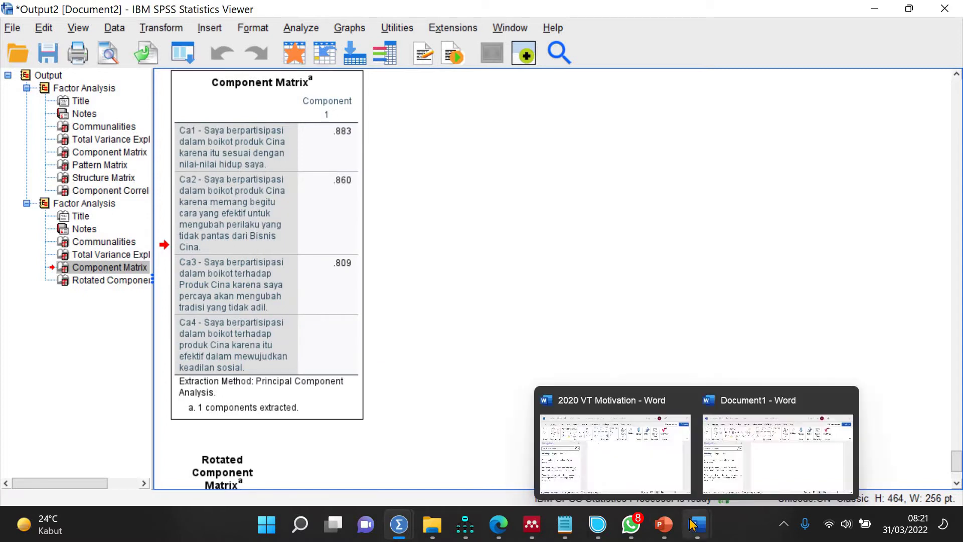
left_click(735, 474)
key("ctrl+v")
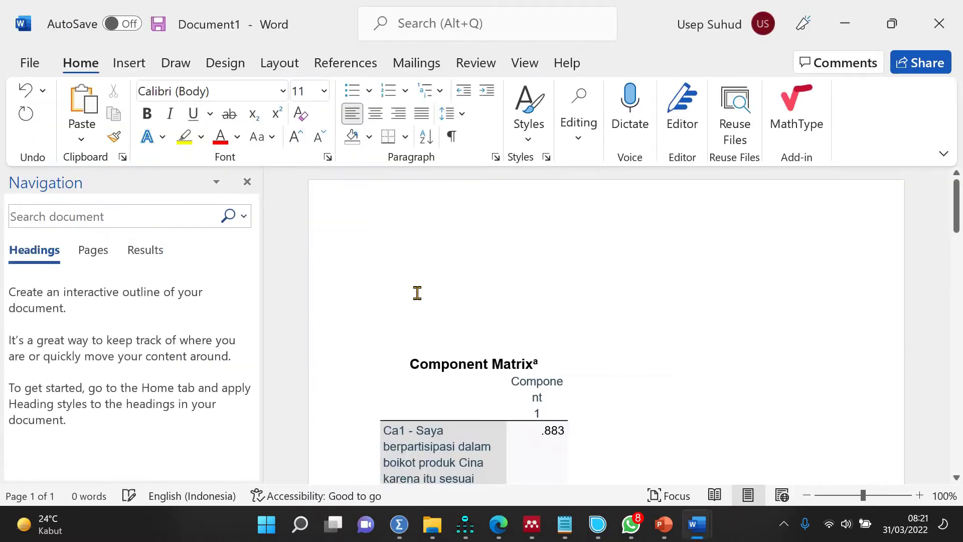
scroll(509, 439, "down", 1)
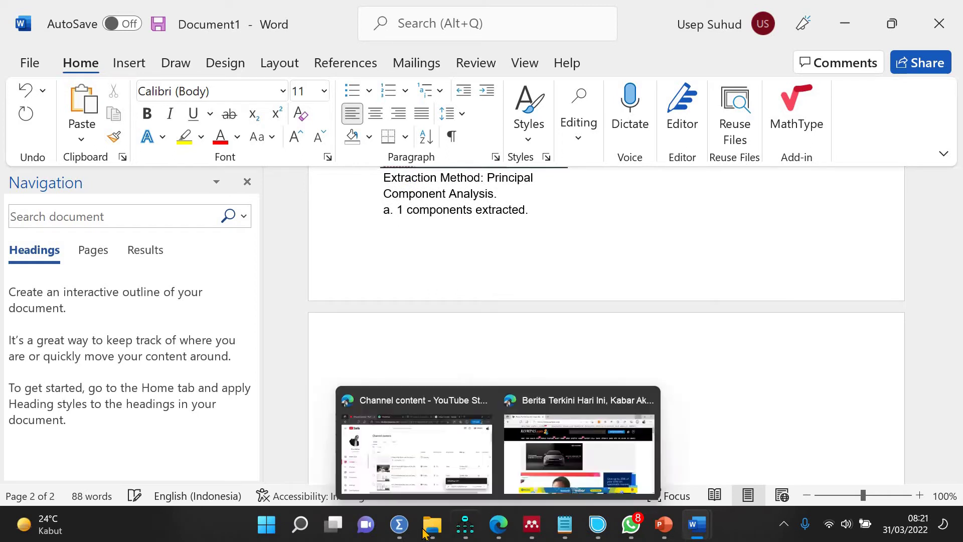
- Return to the SPSS data file, reopen Factor Analysis and remove the Ca items from its variables
mouse_move(399, 524)
left_click(385, 404)
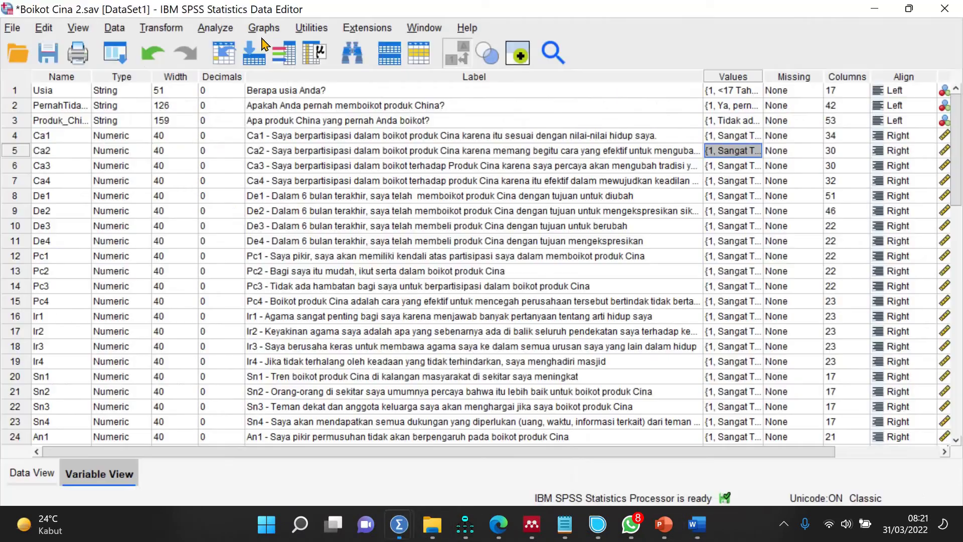
left_click(226, 29)
mouse_move(341, 317)
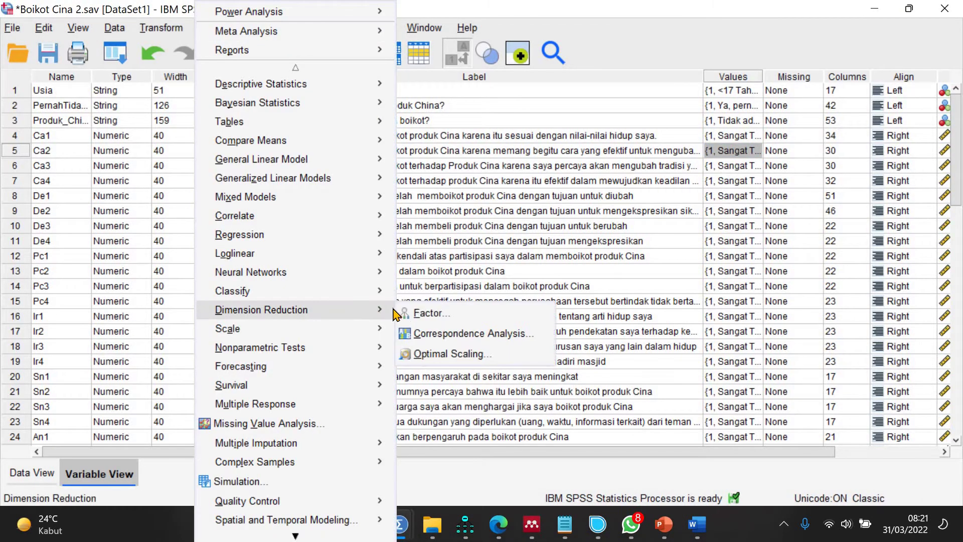
left_click(423, 312)
left_click(439, 165)
key("ctrl+a")
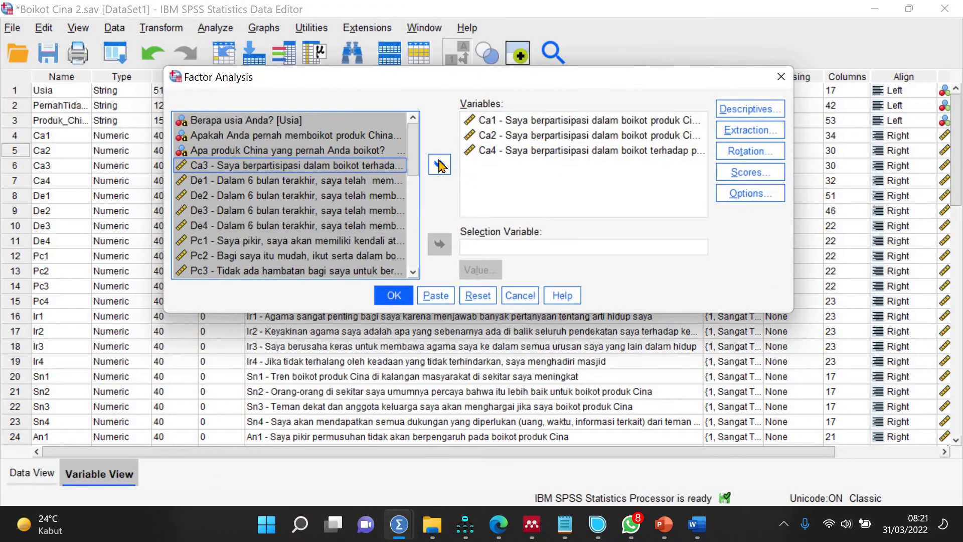
left_click(440, 164)
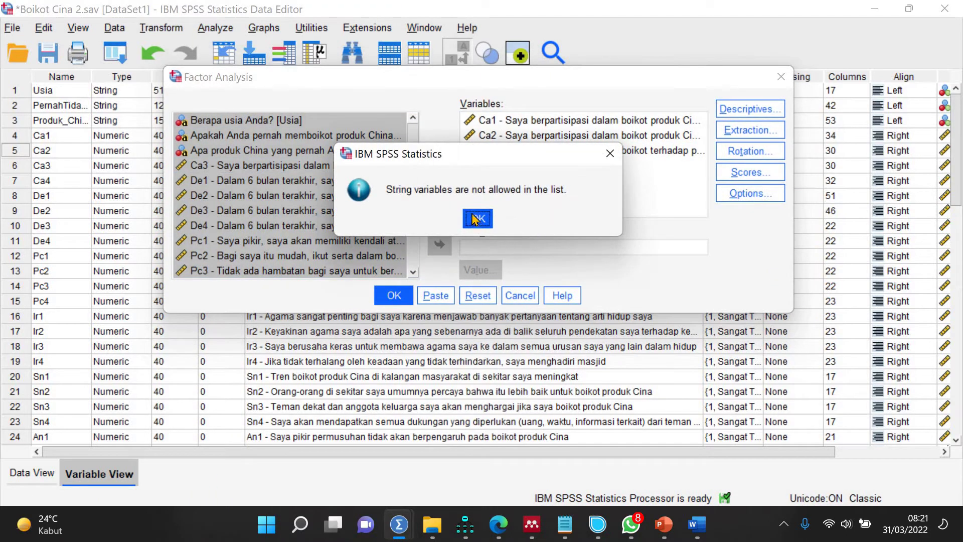
left_click(610, 153)
key("ctrl+a")
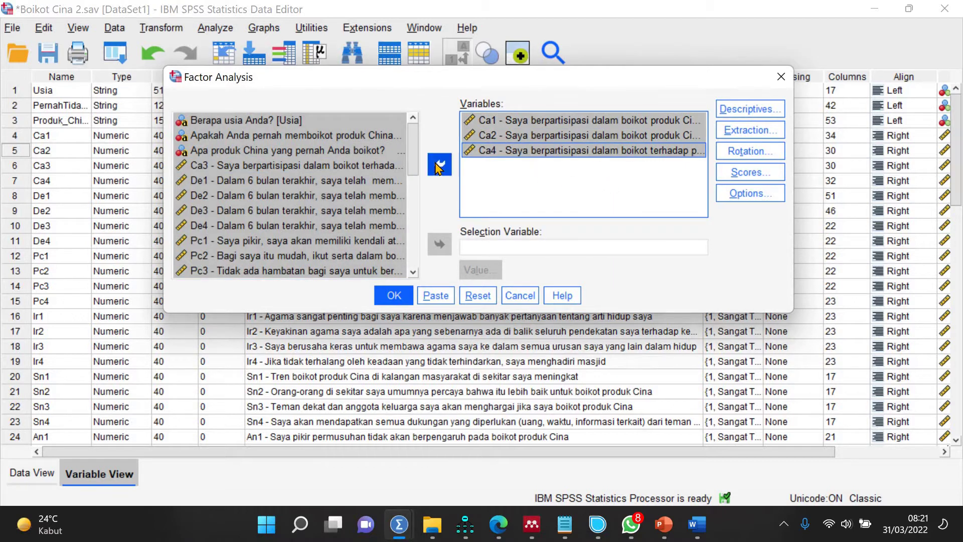
left_click(439, 164)
- Add items De1 to De4 as the analysis variables and run the factor analysis
left_click_drag(412, 157, 412, 172)
left_click(223, 174)
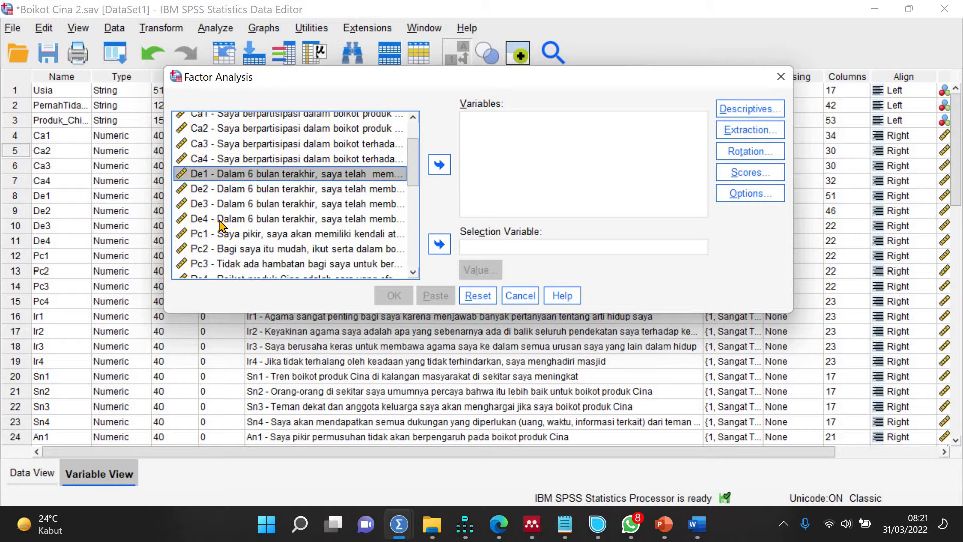
left_click(221, 226, "shift")
left_click(439, 164)
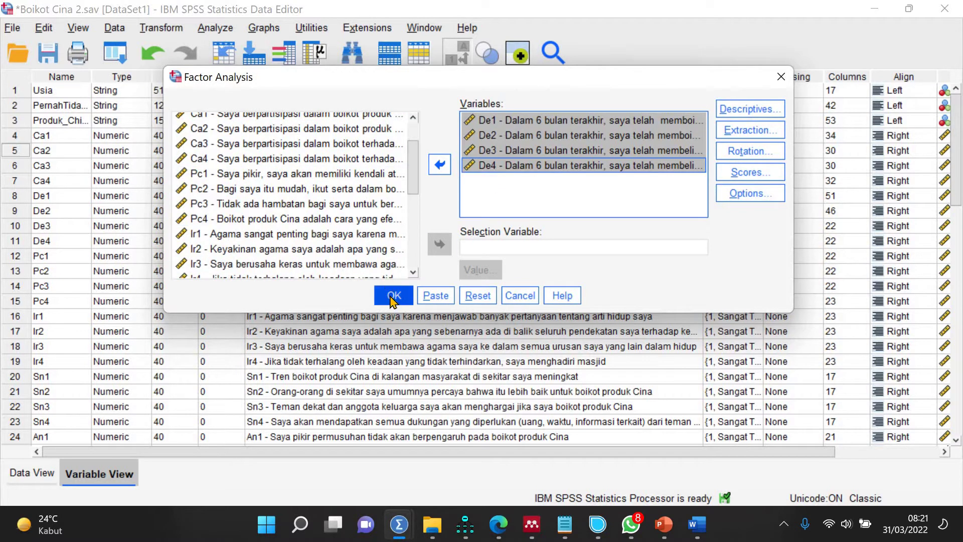
left_click(394, 296)
- Copy the Component Matrix of items De1 to De4 and paste it below the first table in Word's Document1
scroll(184, 327, "down", 10)
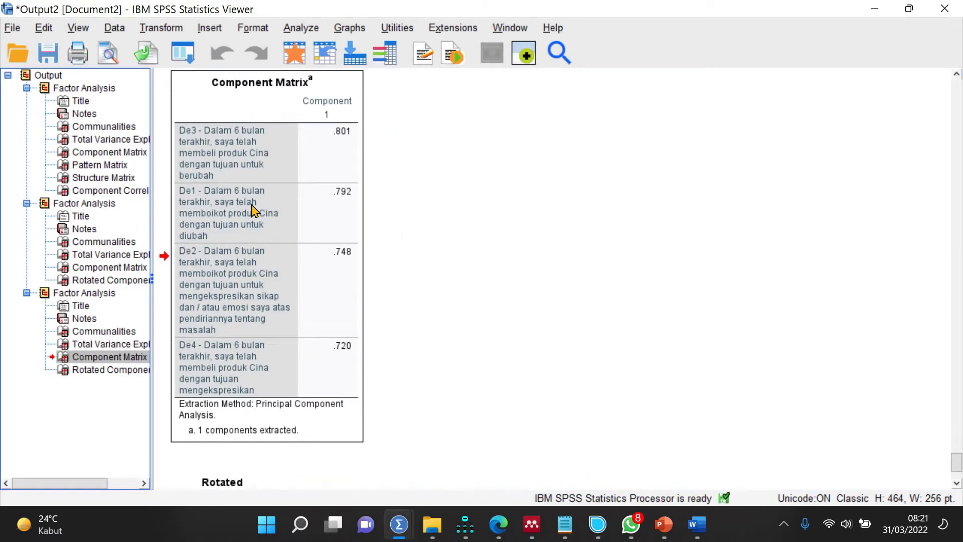
right_click(257, 210)
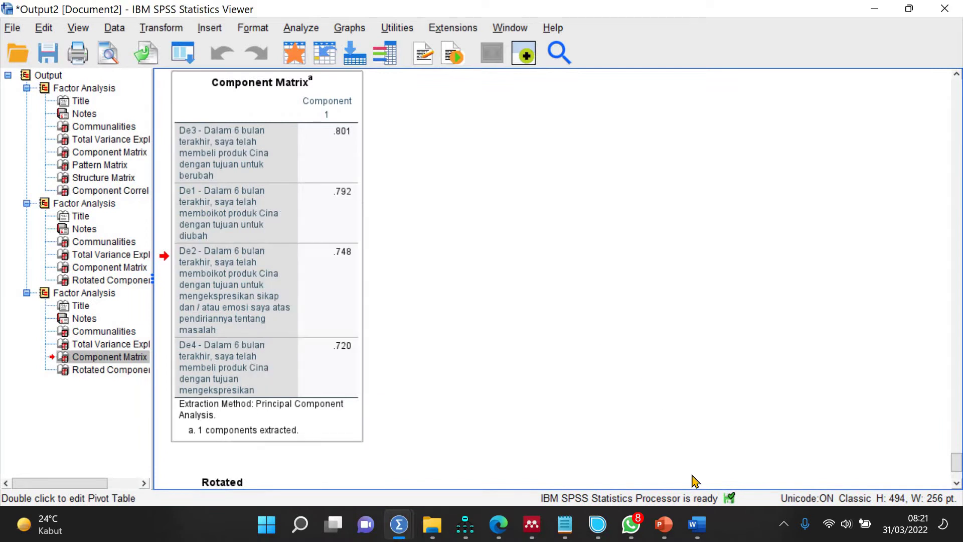
left_click(697, 518)
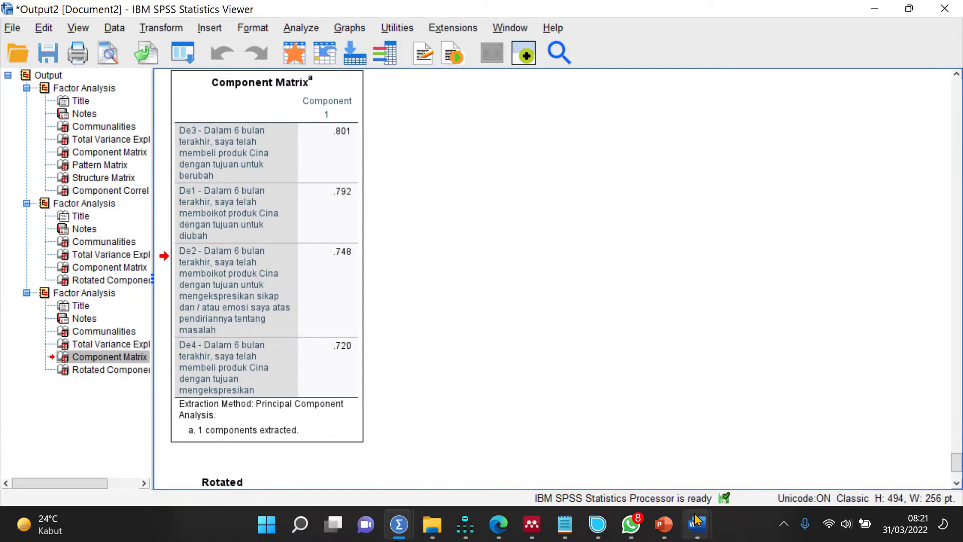
left_click(778, 451)
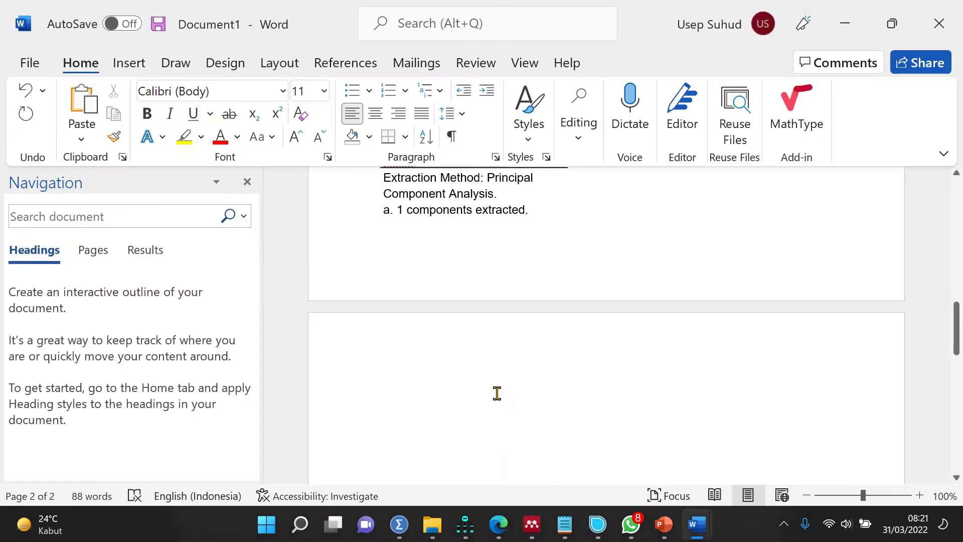
key("ctrl+v")
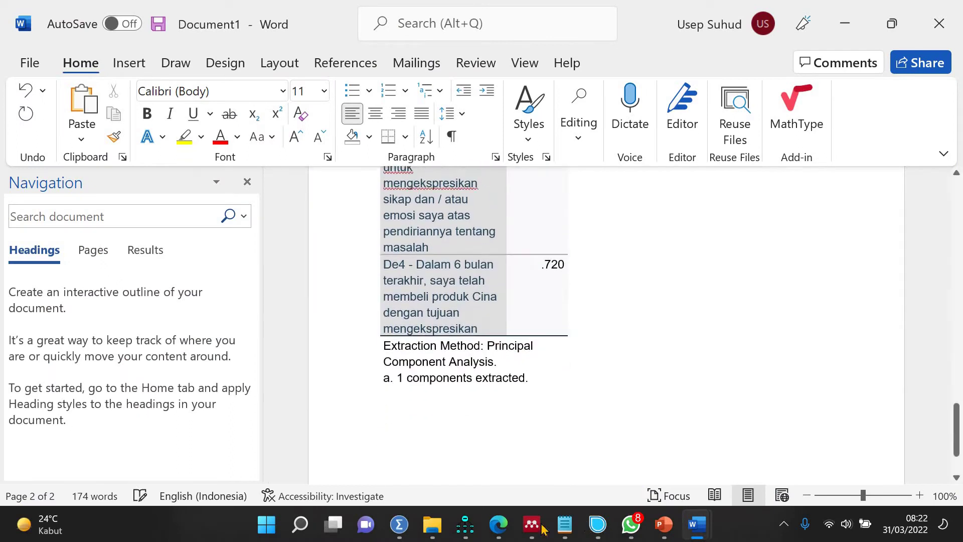
- Switch back to the SPSS data file, reopen Factor Analysis and remove the De items from its variables
left_click(465, 525)
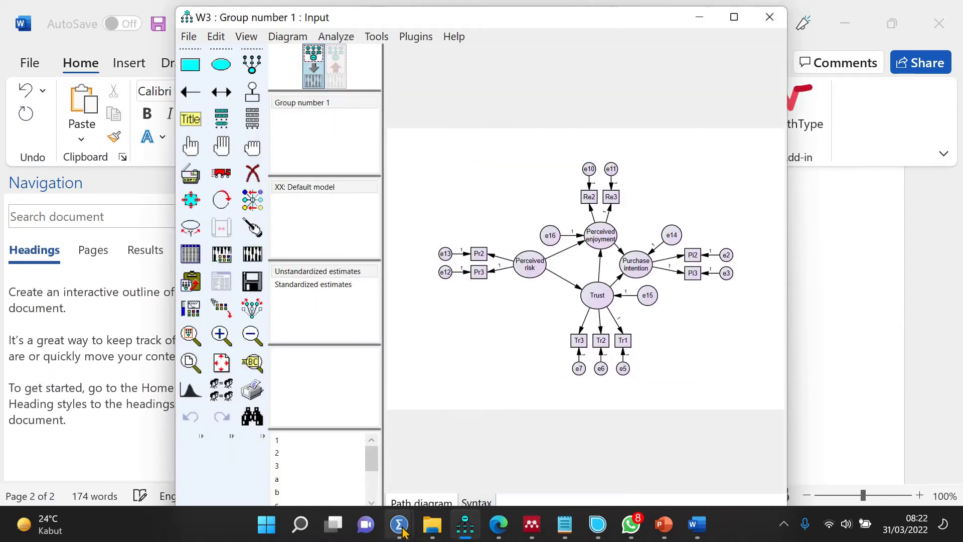
mouse_move(400, 525)
left_click(311, 441)
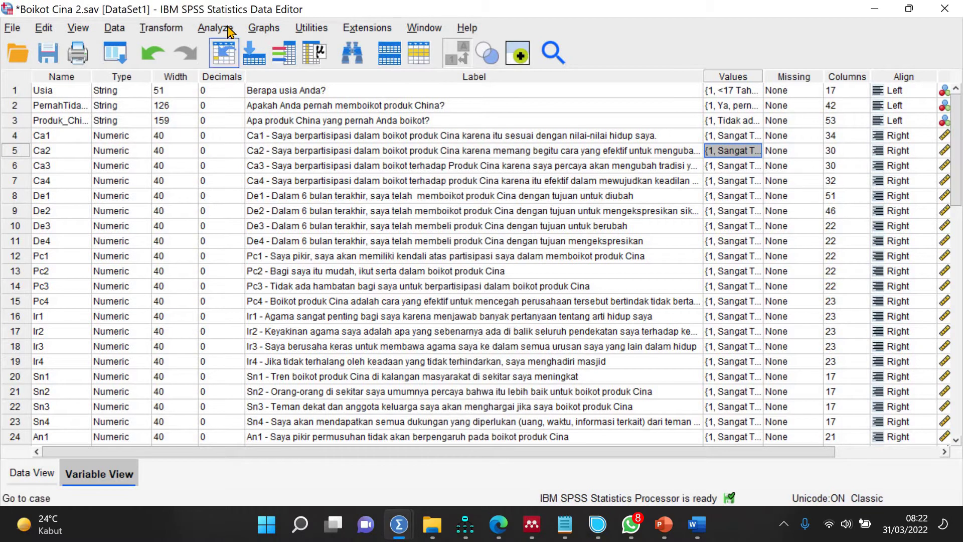
left_click(228, 31)
mouse_move(328, 310)
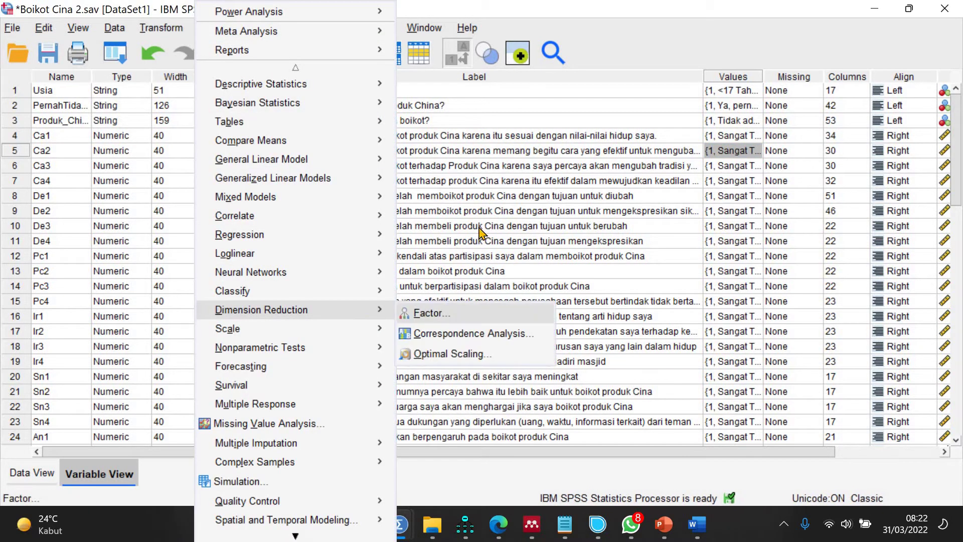
left_click(431, 313)
left_click(502, 166)
left_click(502, 121, "shift")
left_click(439, 164)
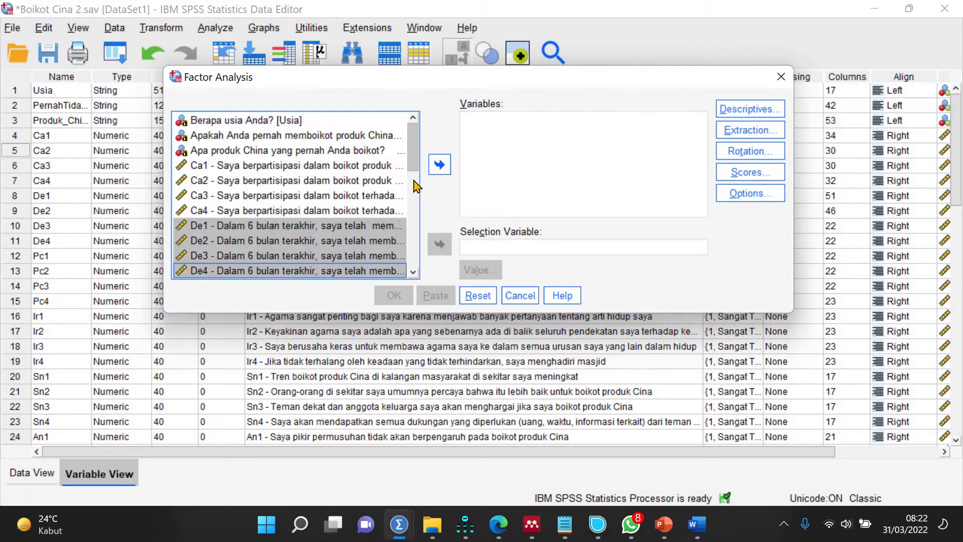
- Add items Pc1 to Pc4 as the analysis variables and run the factor analysis
scroll(414, 187, "down", 2)
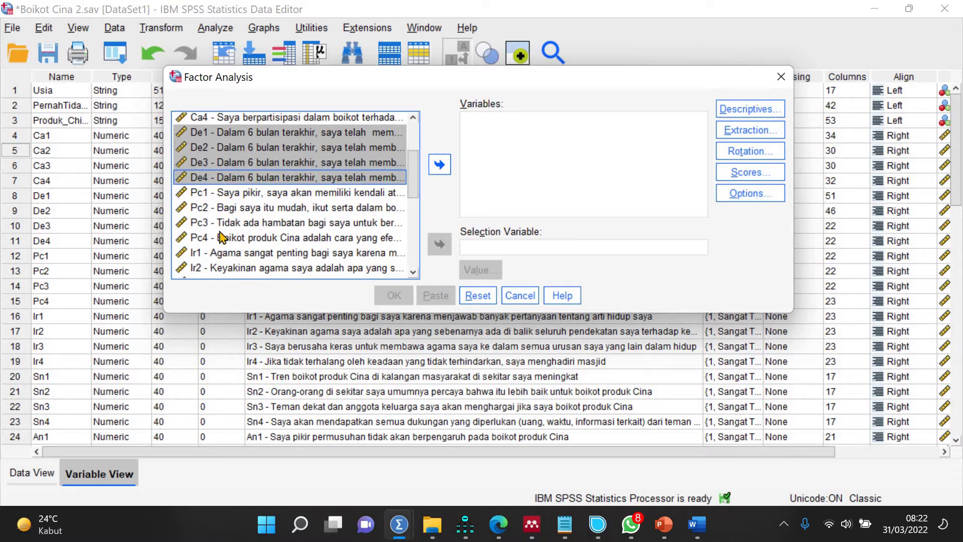
left_click(219, 193)
left_click(260, 237, "shift")
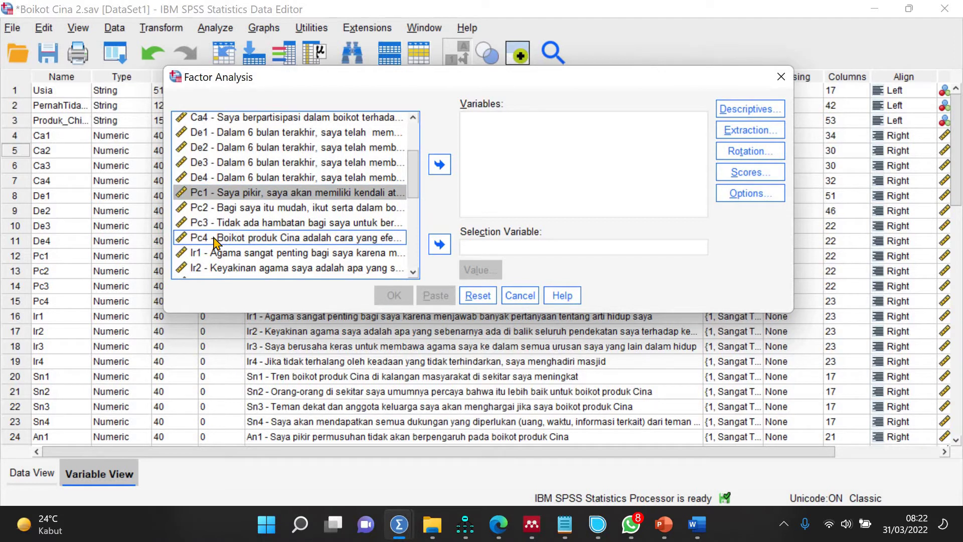
left_click(216, 239, "ctrl")
key("shift+Up")
left_click(228, 195)
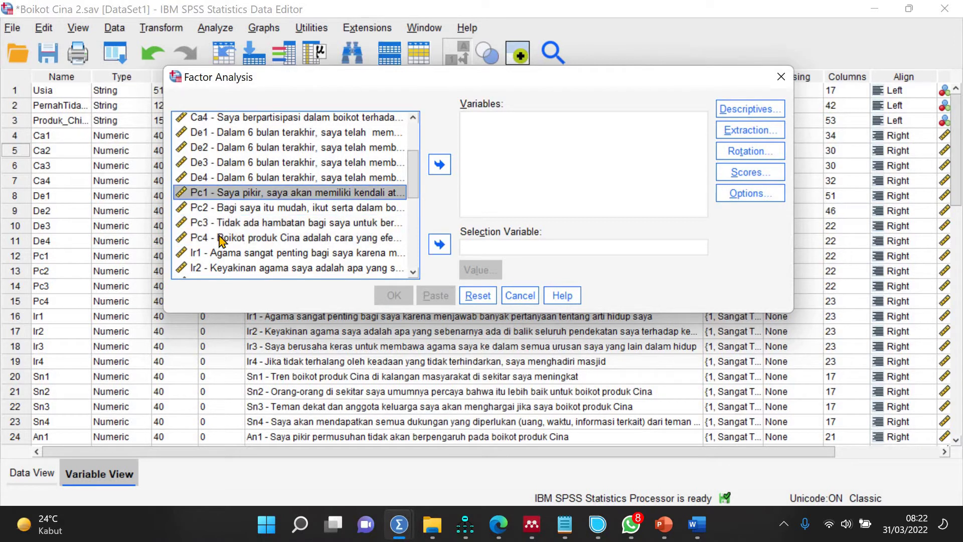
left_click(273, 238, "shift")
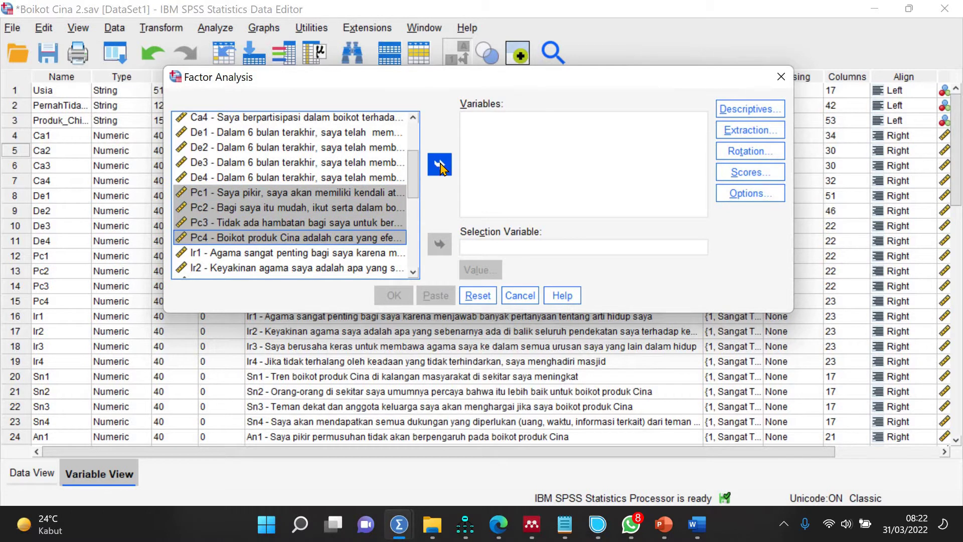
left_click(439, 164)
left_click(393, 296)
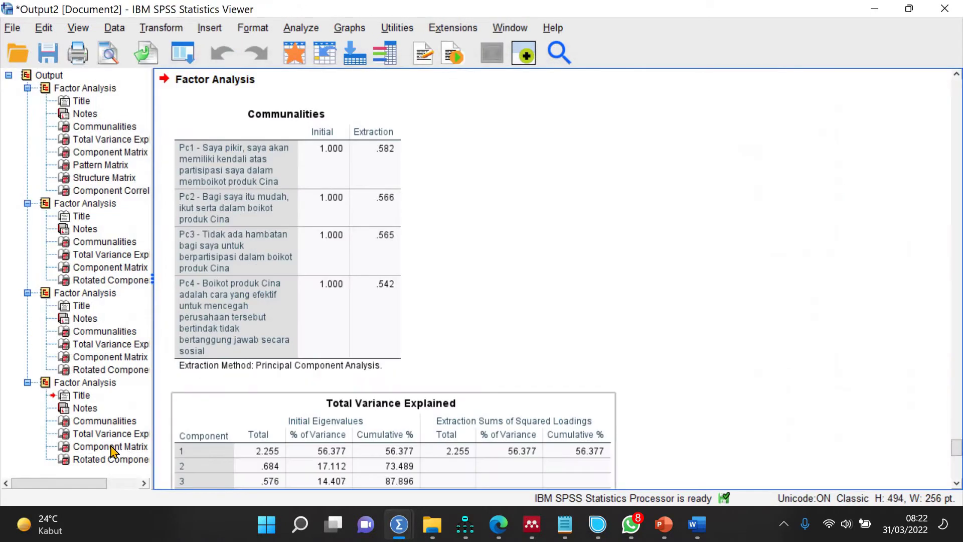
- Copy the Component Matrix of items Pc1 to Pc4 and paste it below the De table in Word's Document1
left_click(109, 446)
left_click(248, 255)
right_click(247, 255)
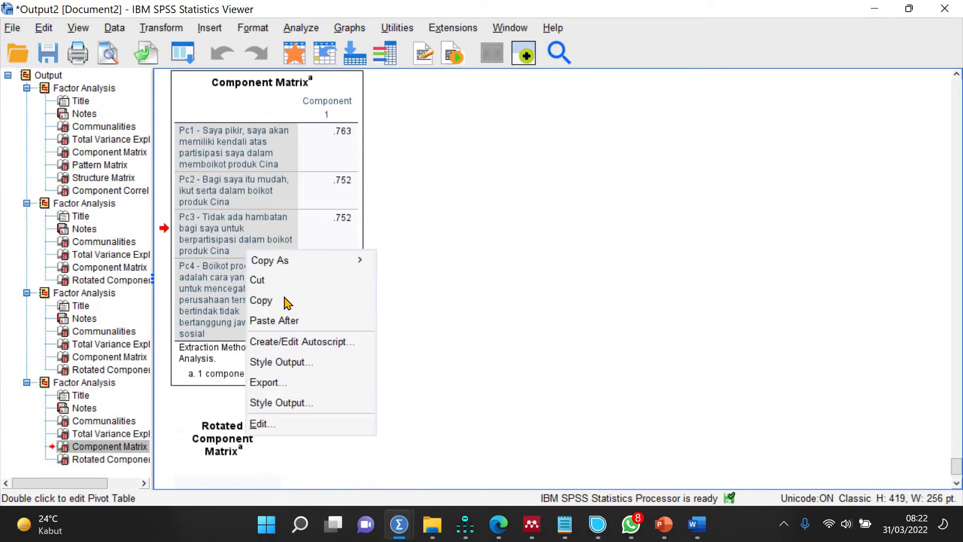
left_click(284, 300)
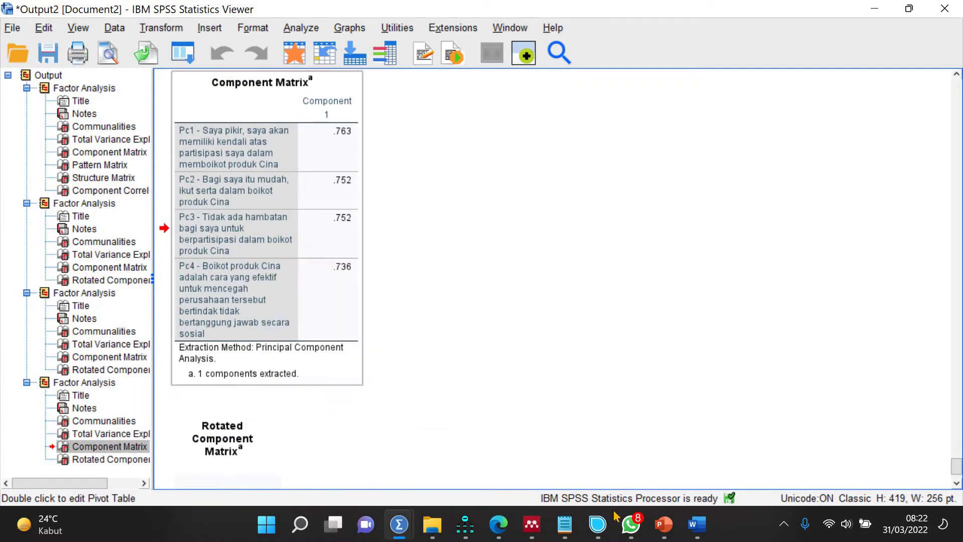
left_click(698, 524)
left_click(778, 454)
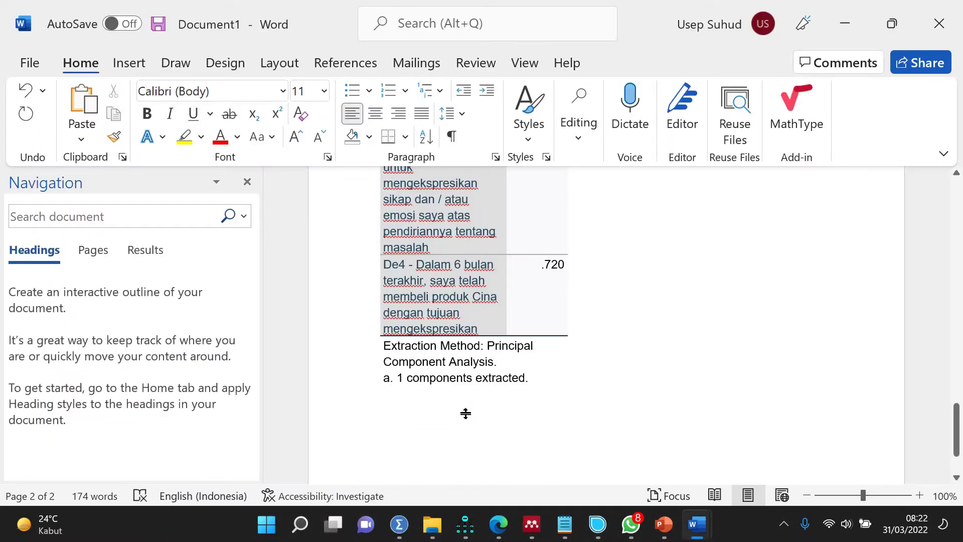
key("ctrl+v")
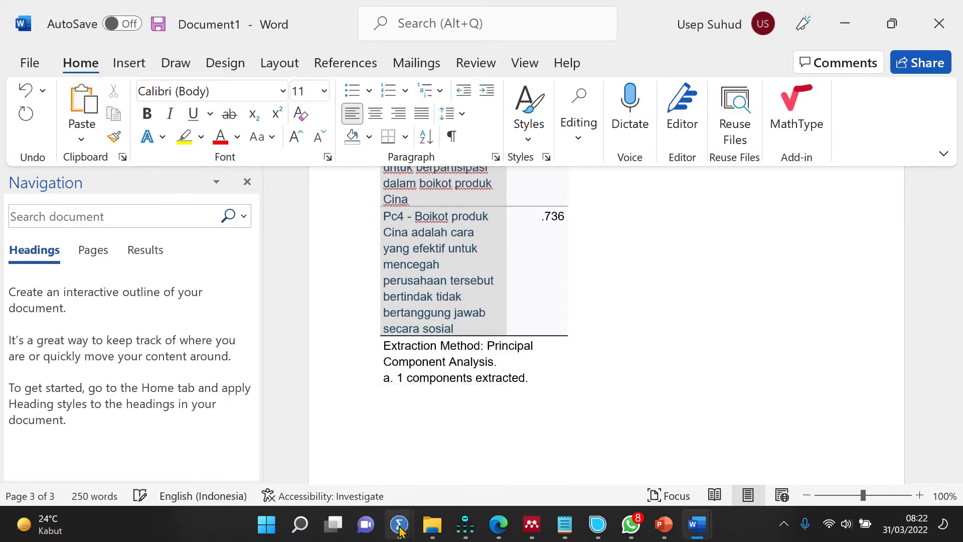
- Switch back to the SPSS data file, reopen Factor Analysis and remove all Pc items from its variables
left_click(316, 442)
left_click(221, 30)
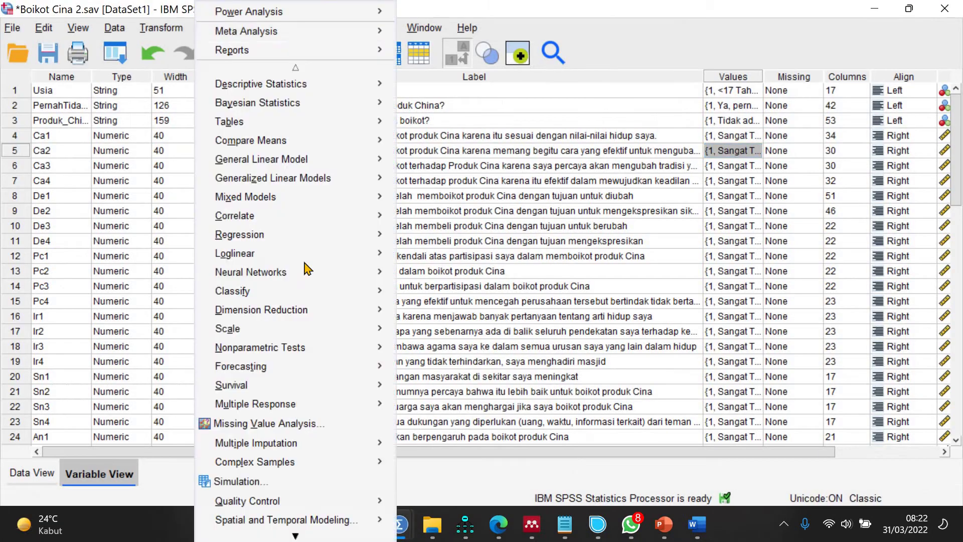
mouse_move(326, 310)
left_click(432, 313)
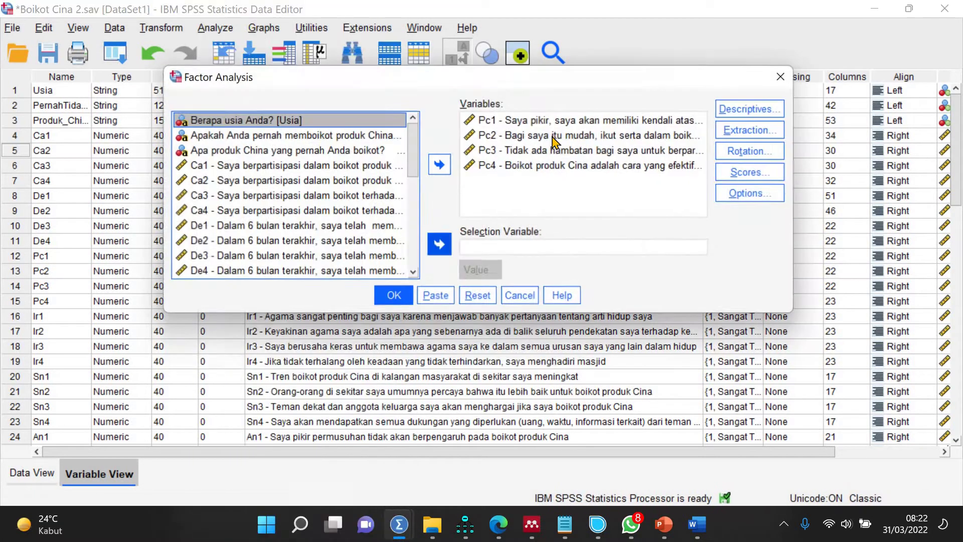
left_click(554, 146)
left_click(438, 156)
key("ctrl+a")
left_click(438, 155)
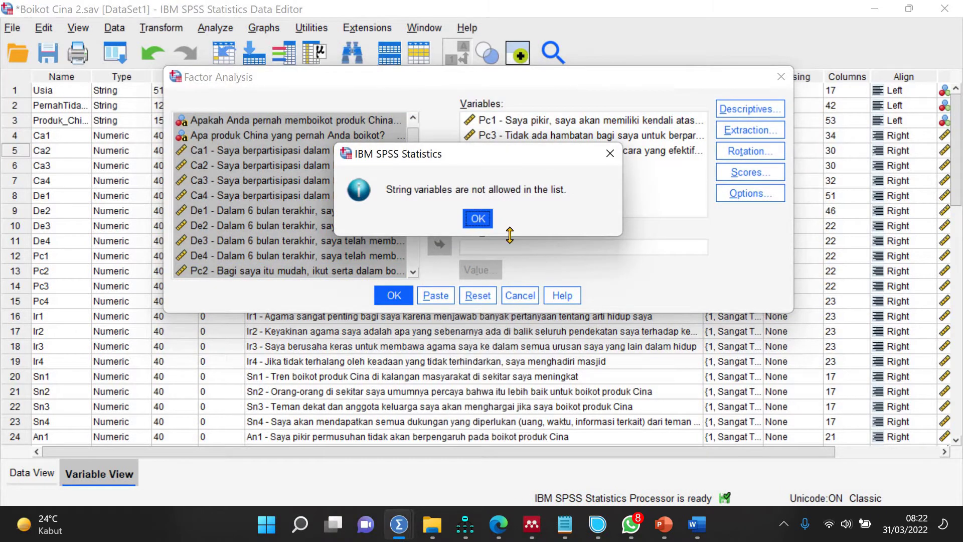
left_click(610, 156)
left_click(583, 140)
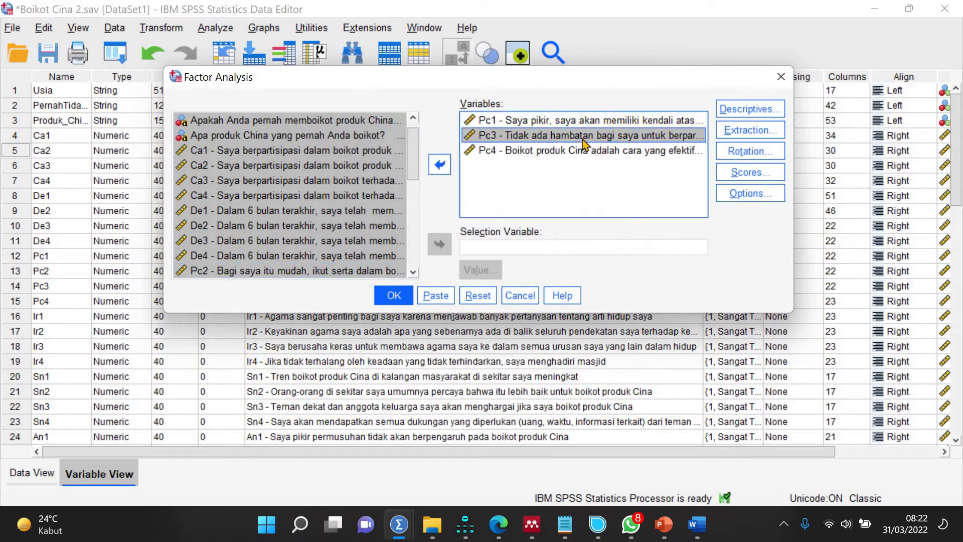
key("ctrl+a")
left_click(442, 165)
- Add items Ir1 to Ir4 as the analysis variables and run the factor analysis
left_click_drag(413, 180, 420, 233)
key("Down")
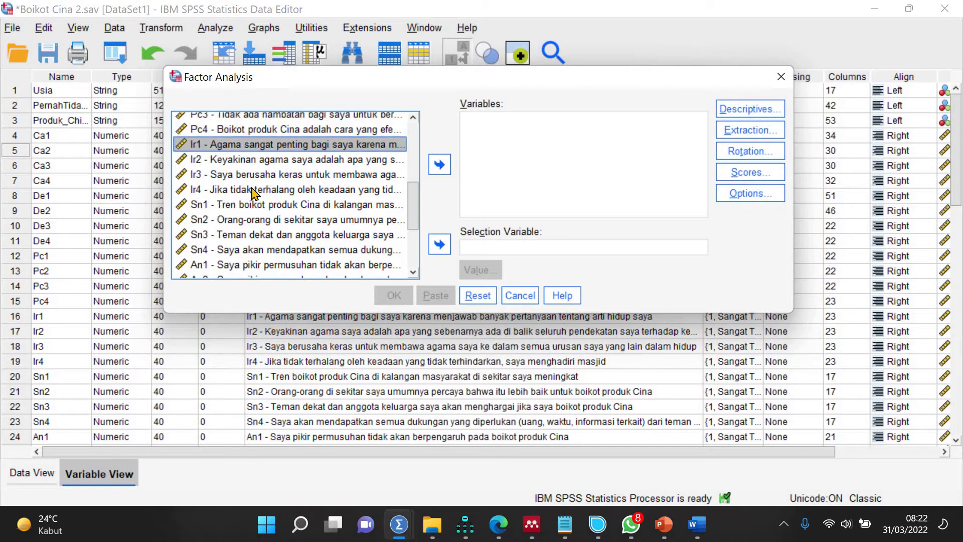
left_click(253, 190, "shift")
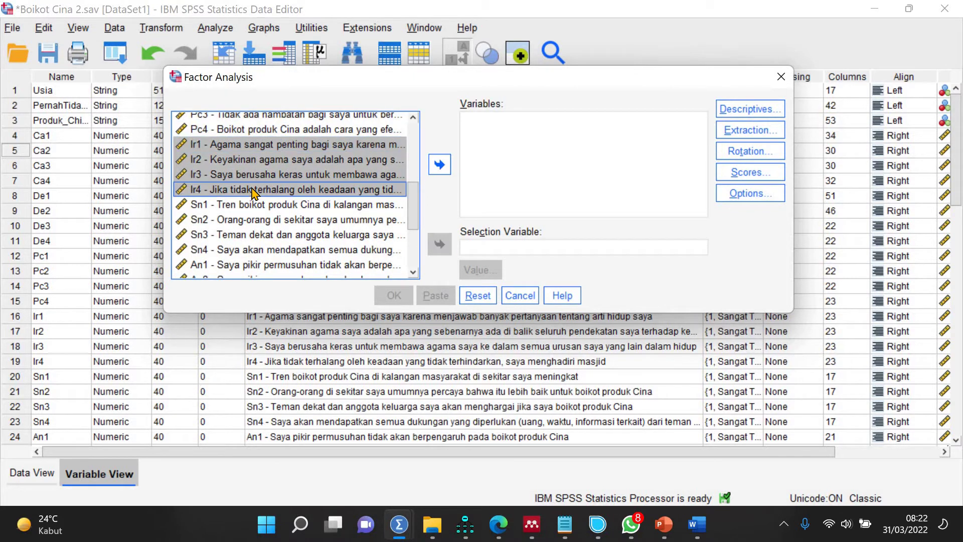
left_click(440, 164)
left_click(394, 296)
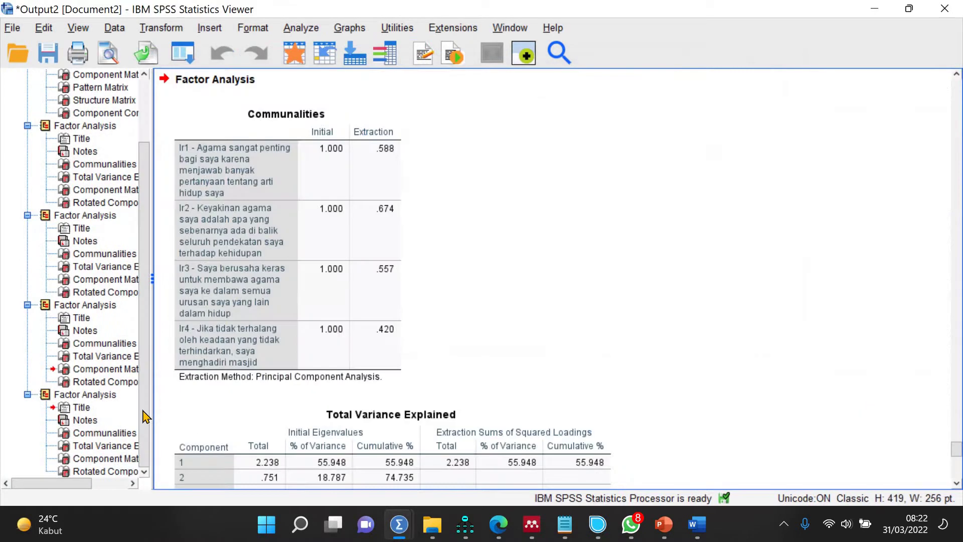
- Copy the Component Matrix of items Ir1 to Ir4 and paste it below the Pc table in Word's Document1
left_click(242, 234)
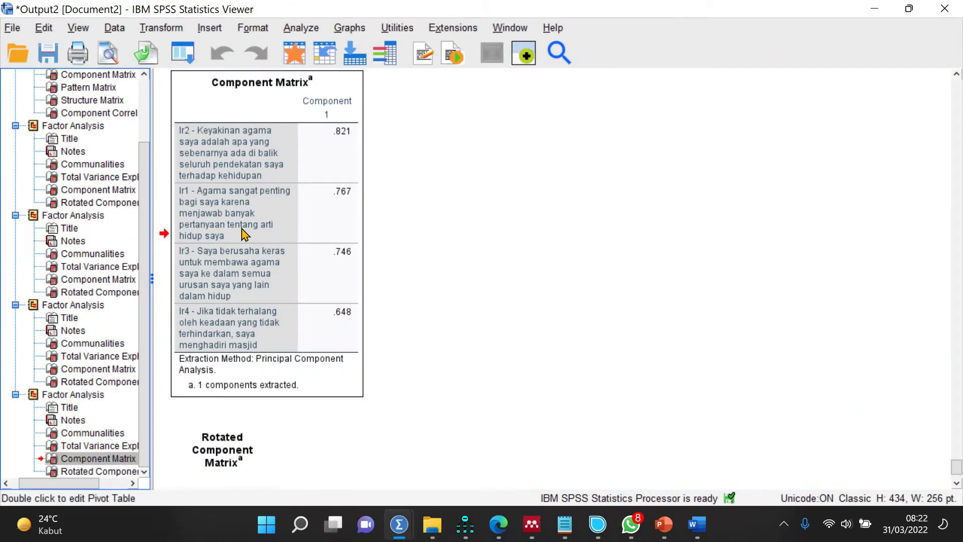
right_click(243, 230)
left_click(697, 523)
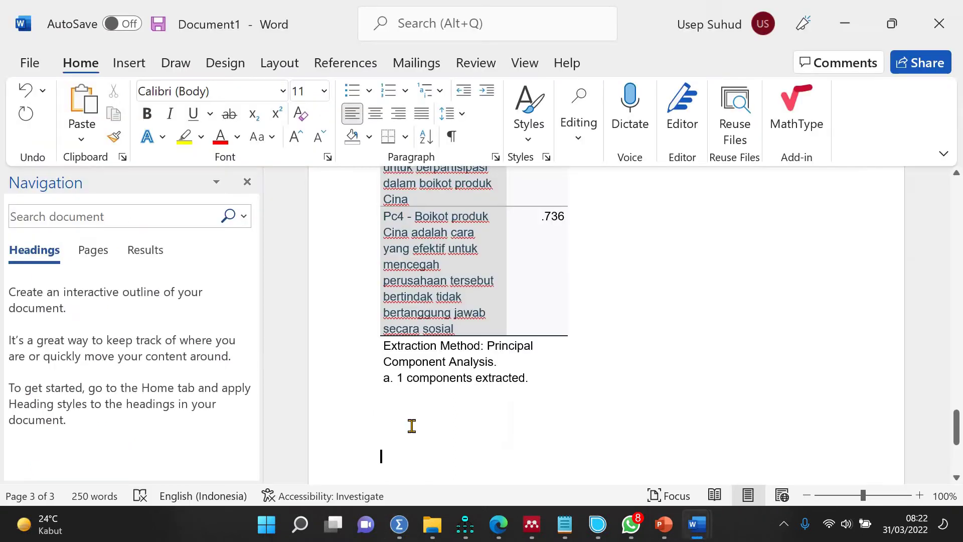
key("ctrl+v")
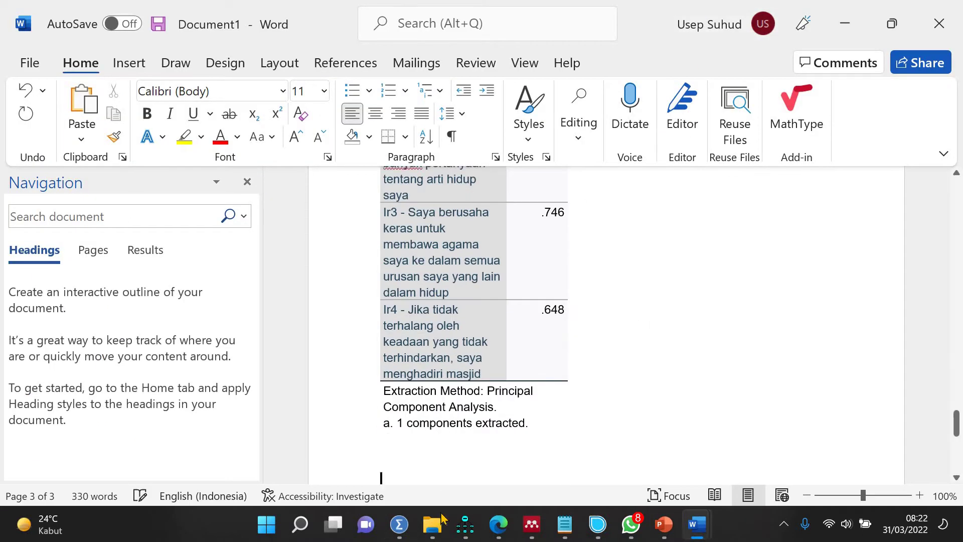
- Switch back to the SPSS data file, reopen Factor Analysis and remove all Ir items from its variables
mouse_move(399, 524)
left_click(316, 446)
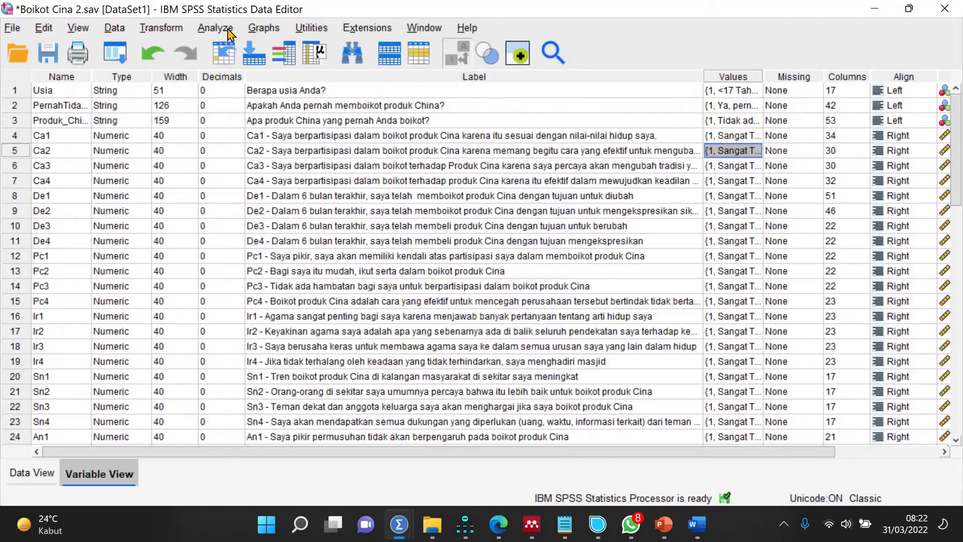
left_click(228, 33)
mouse_move(308, 310)
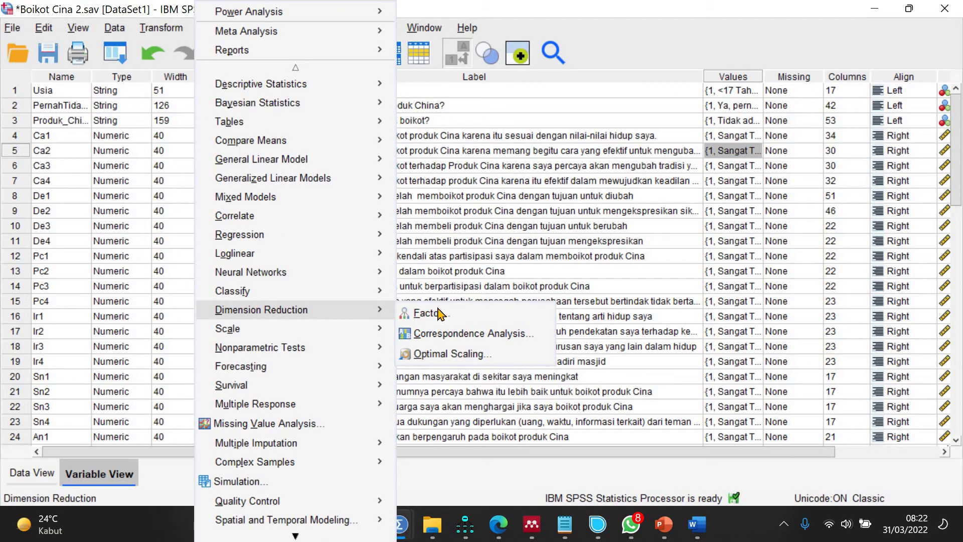
left_click(431, 314)
left_click(577, 151)
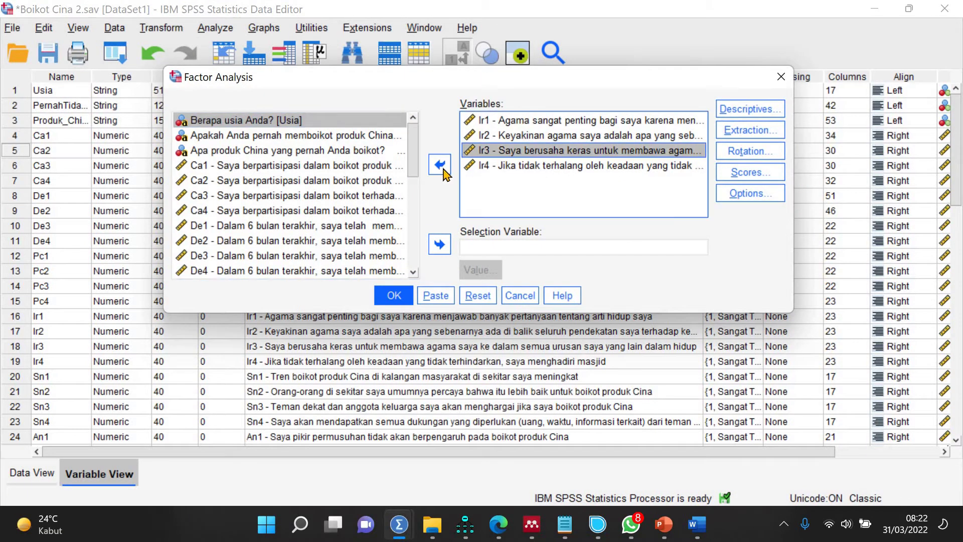
key("ctrl+a")
left_click(440, 165)
- Add items Sn1 to Sn4 as the analysis variables and run the factor analysis
scroll(291, 195, "down", 4)
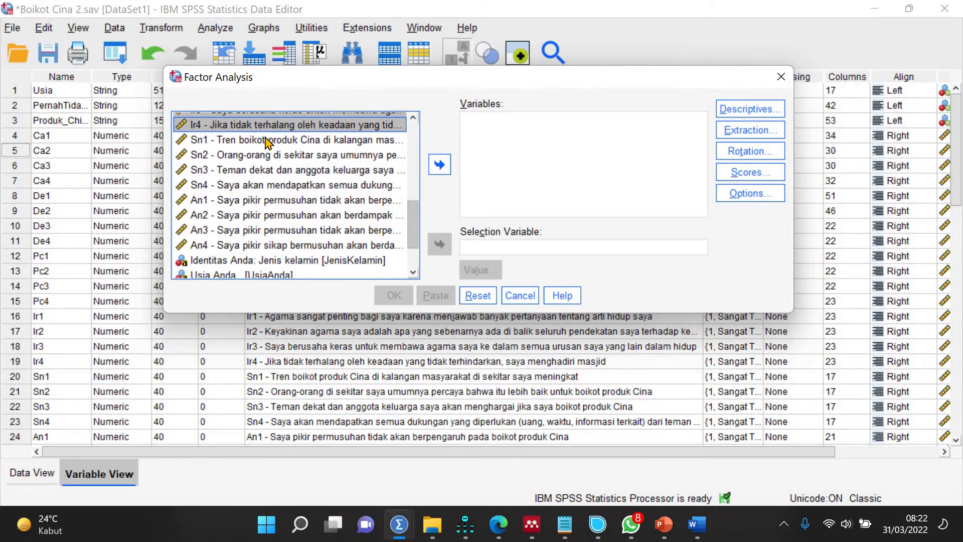
left_click(256, 139)
left_click(254, 185, "shift")
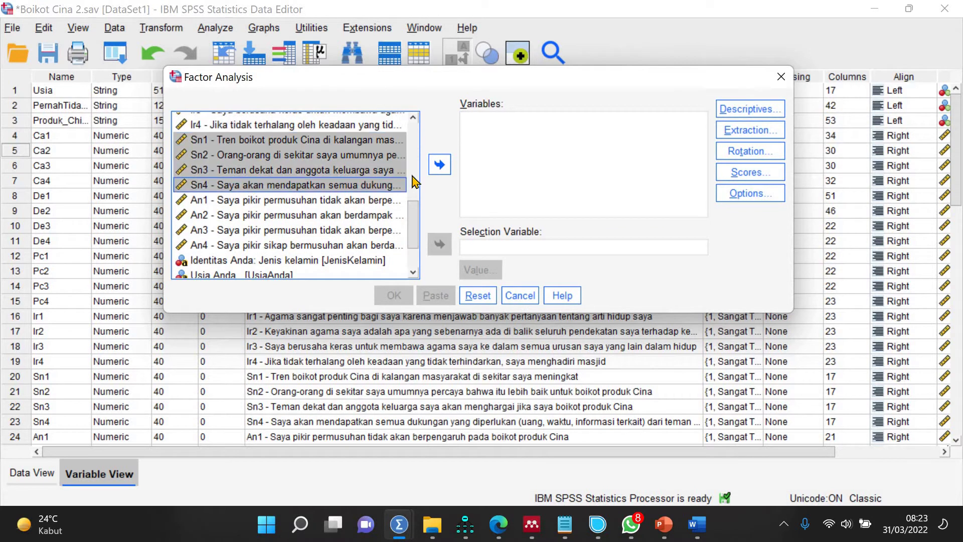
left_click(439, 164)
left_click(392, 295)
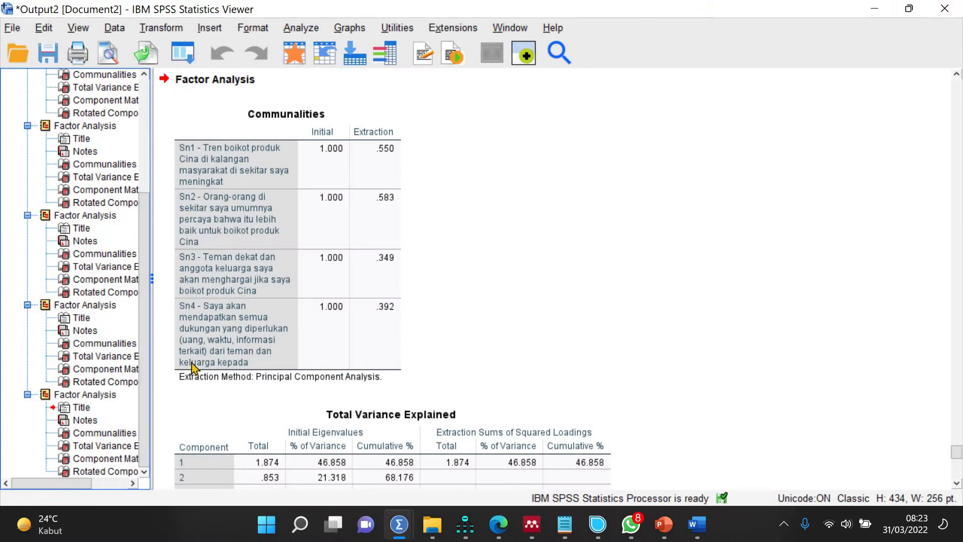
- Copy the Component Matrix of items Sn1 to Sn4 and paste it below the Ir table in Word's Document1
left_click(98, 458)
right_click(253, 261)
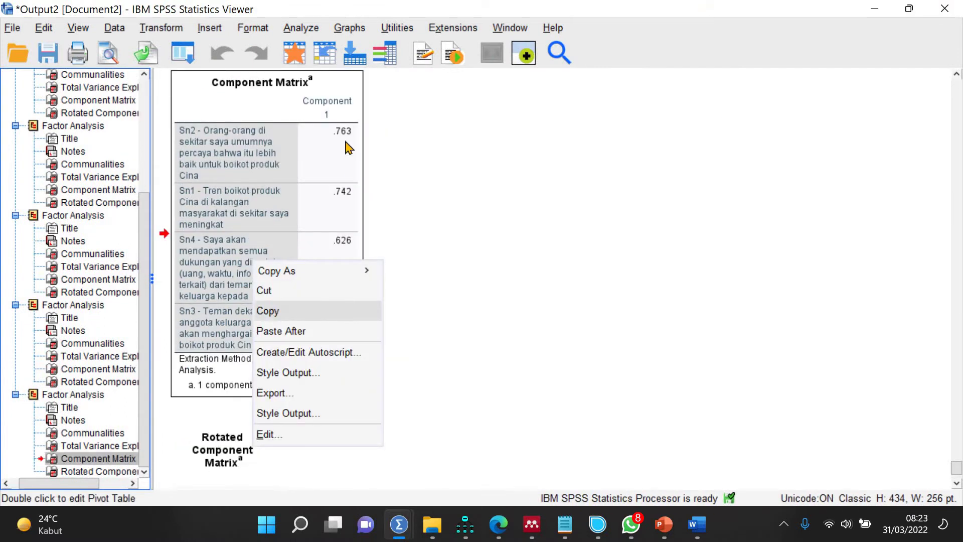
left_click(695, 523)
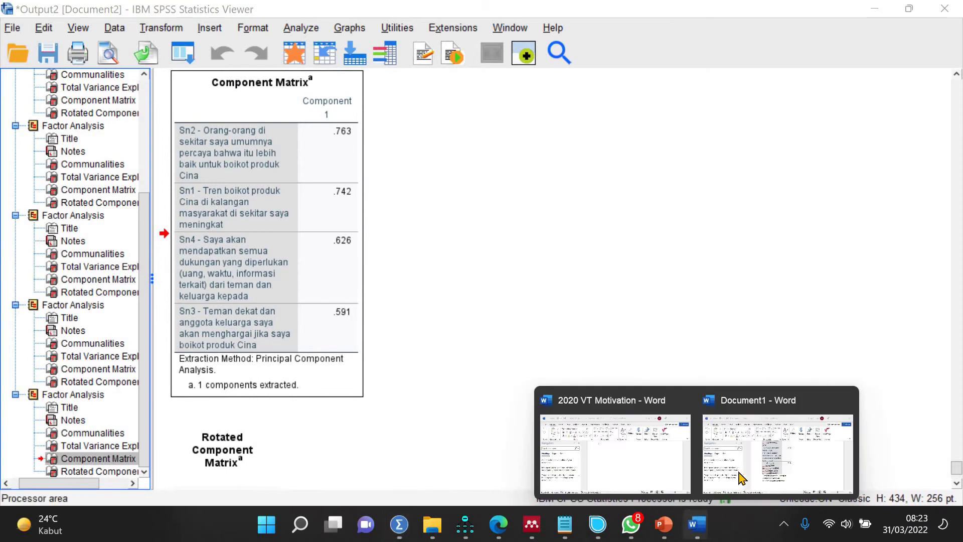
left_click(742, 478)
key("ctrl+v")
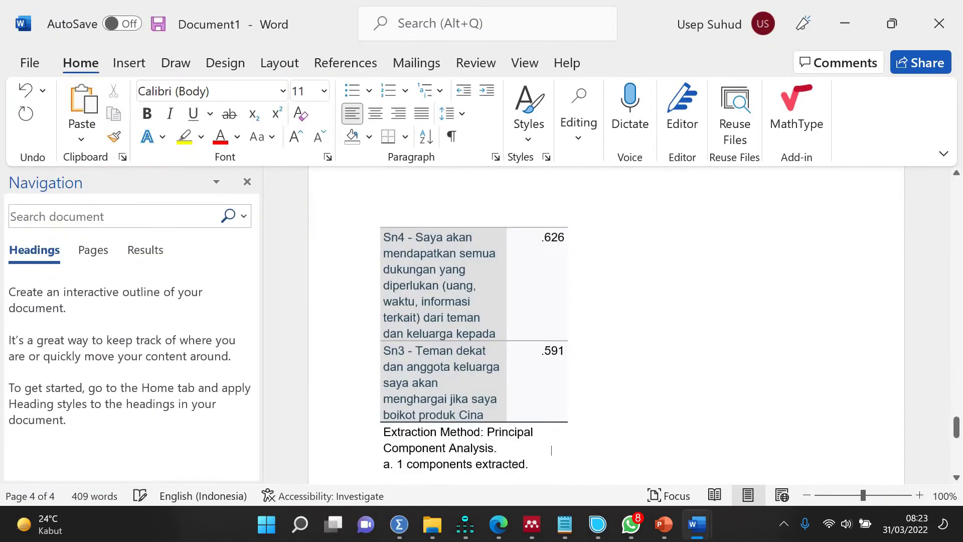
- Switch back to the SPSS data file, reopen Factor Analysis and remove all Sn items from its variables
left_click(399, 525)
left_click(317, 442)
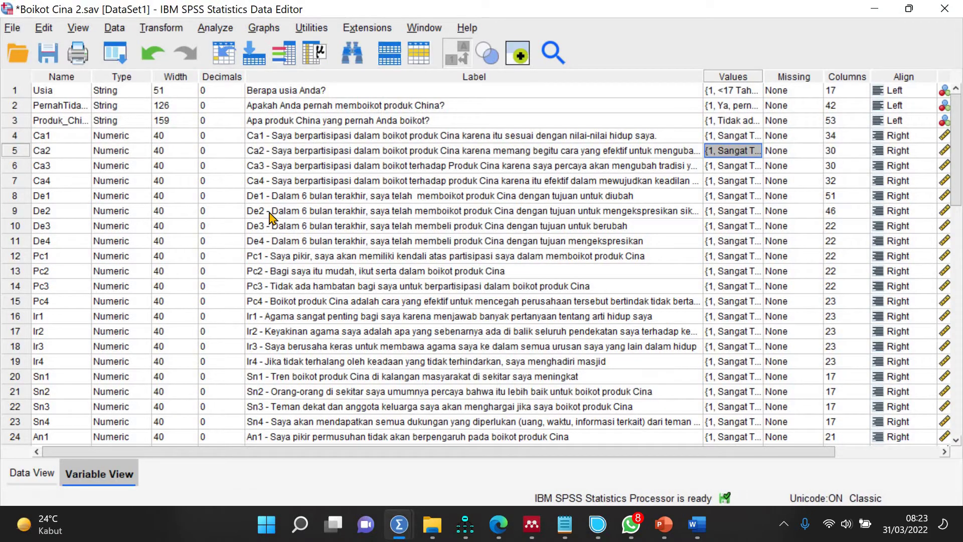
left_click(207, 28)
mouse_move(311, 309)
left_click(419, 318)
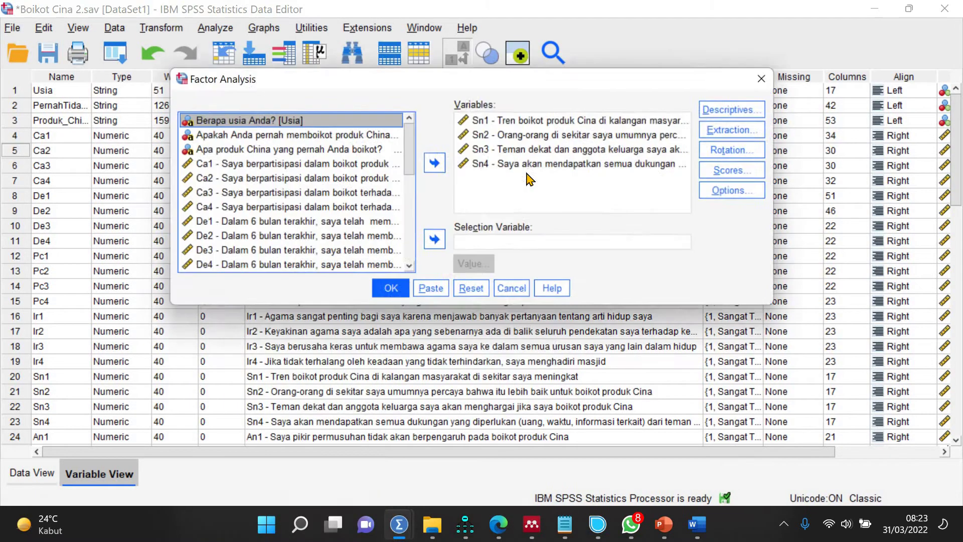
left_click(522, 167)
left_click(439, 166)
left_click(439, 164)
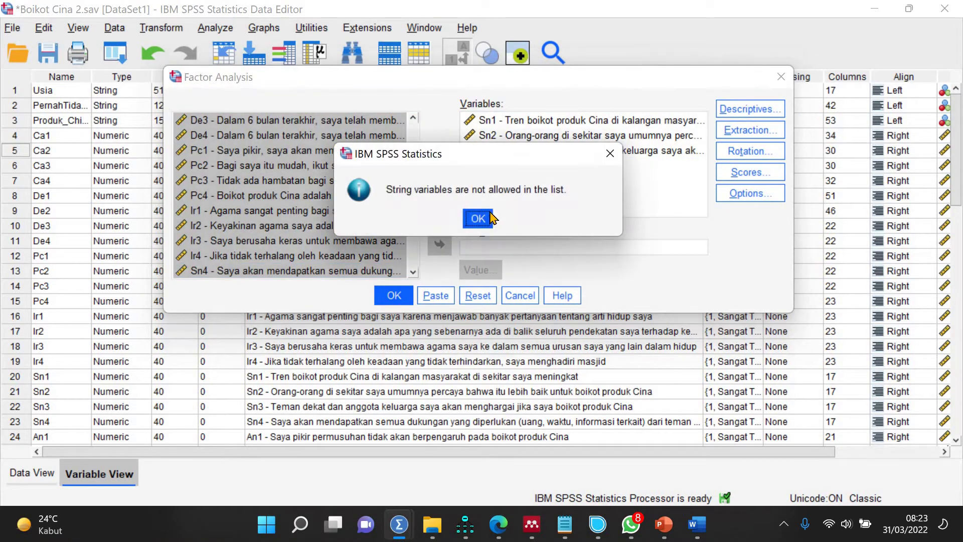
left_click(610, 153)
left_click(585, 180)
key("ctrl+a")
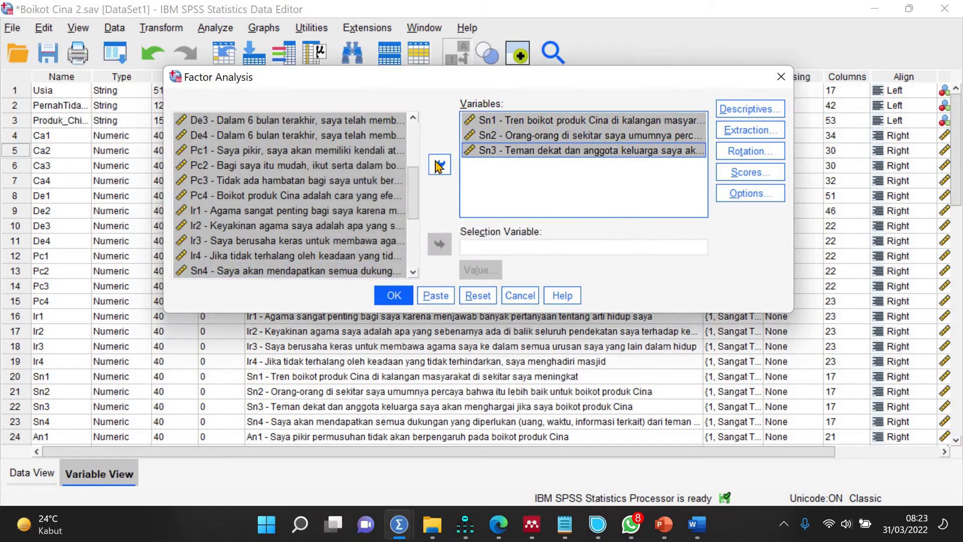
left_click(440, 164)
- Add items An1 to An4 as the analysis variables and run the factor analysis
scroll(221, 150, "down", 4)
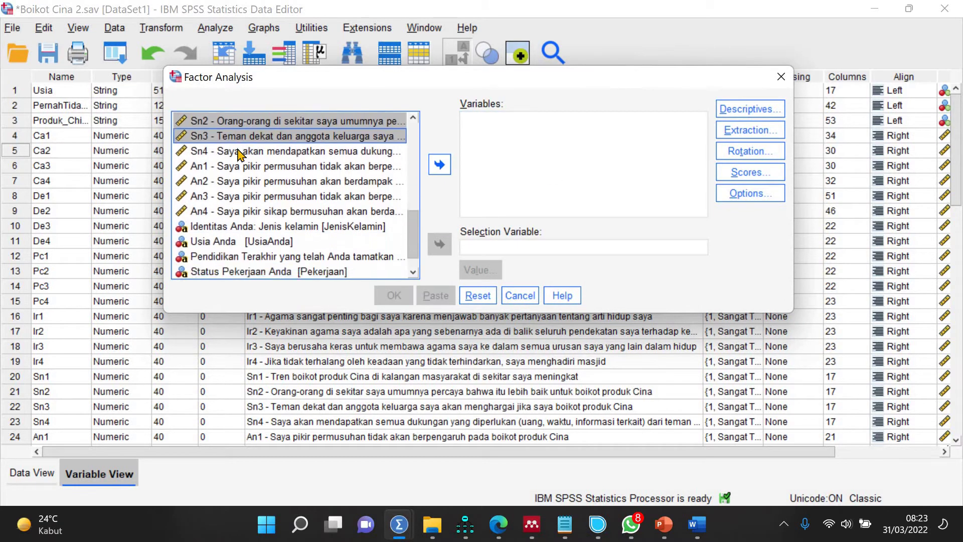
left_click(223, 171)
left_click(229, 213, "shift")
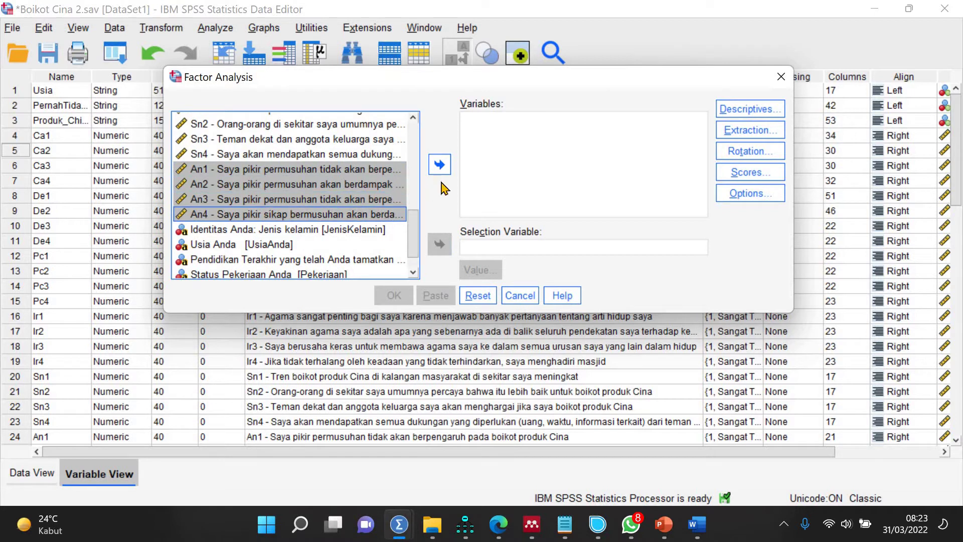
left_click(440, 164)
left_click(394, 295)
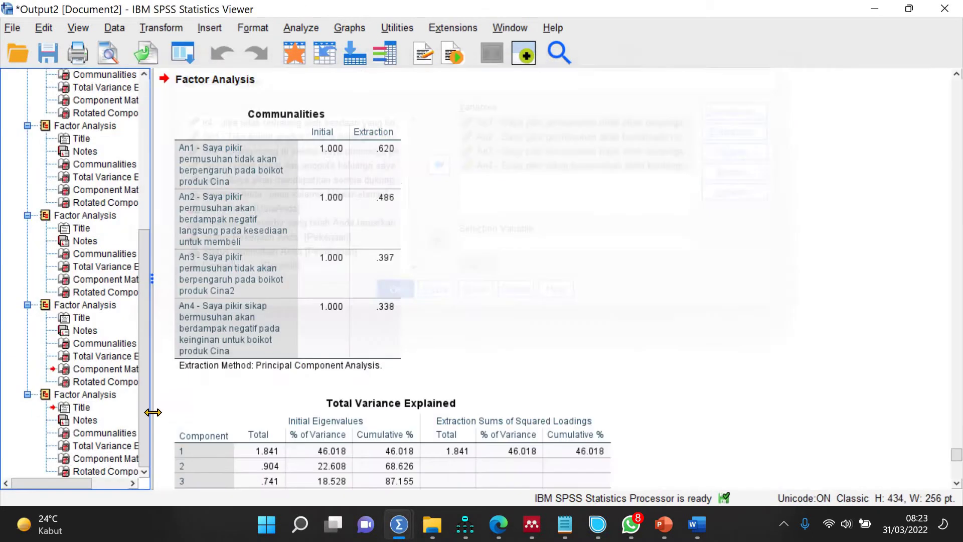
- Copy the Component Matrix of items An1 to An4 and paste it below the Sn table in Word's Document1
left_click(106, 461)
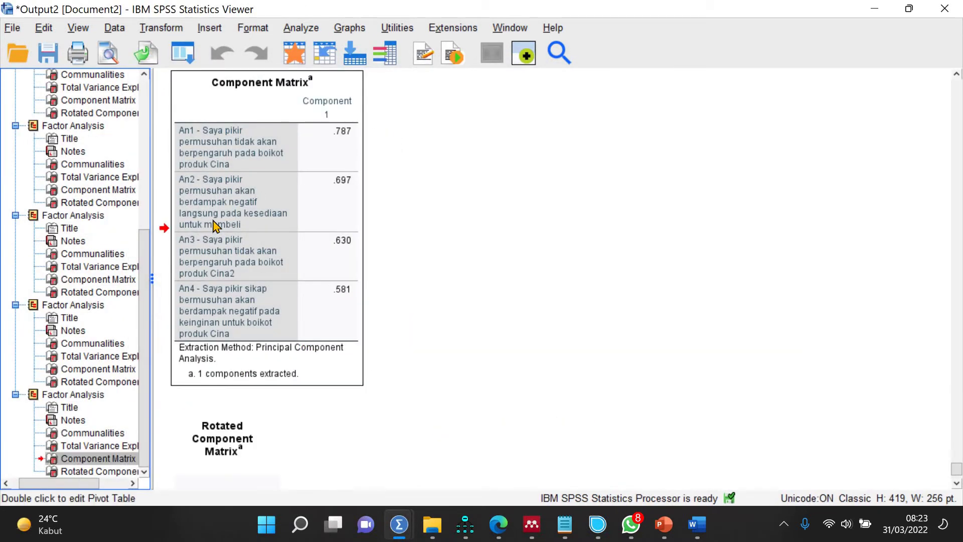
right_click(215, 223)
left_click(233, 271)
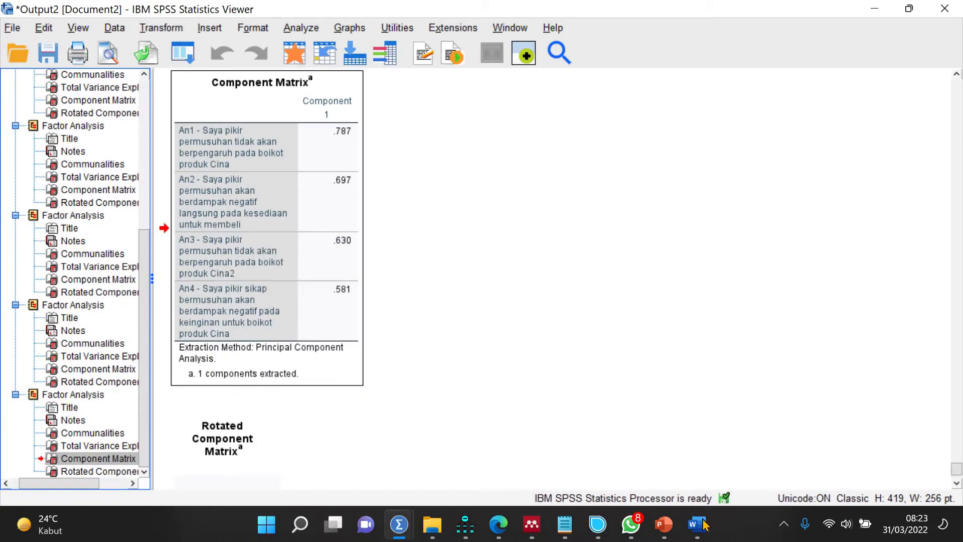
left_click(697, 524)
left_click(760, 449)
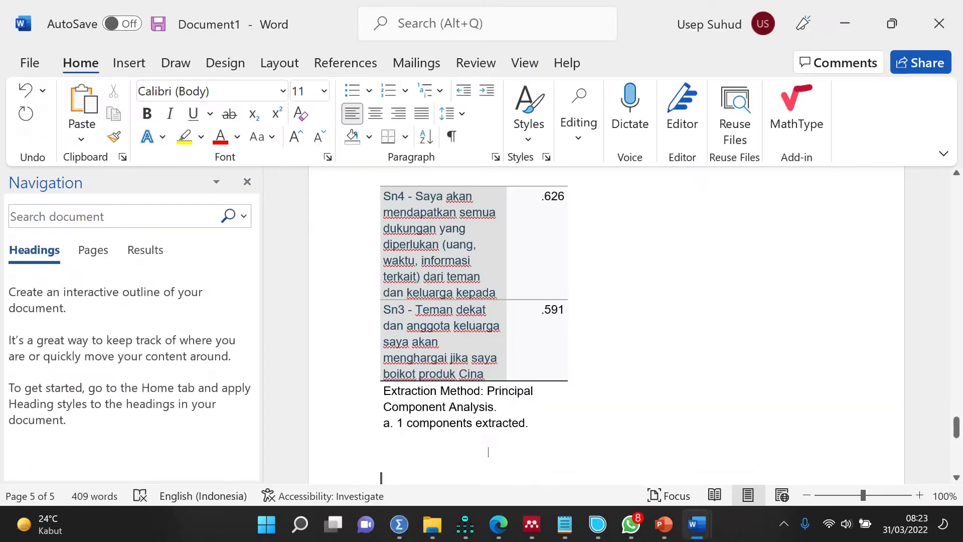
key("ctrl+v")
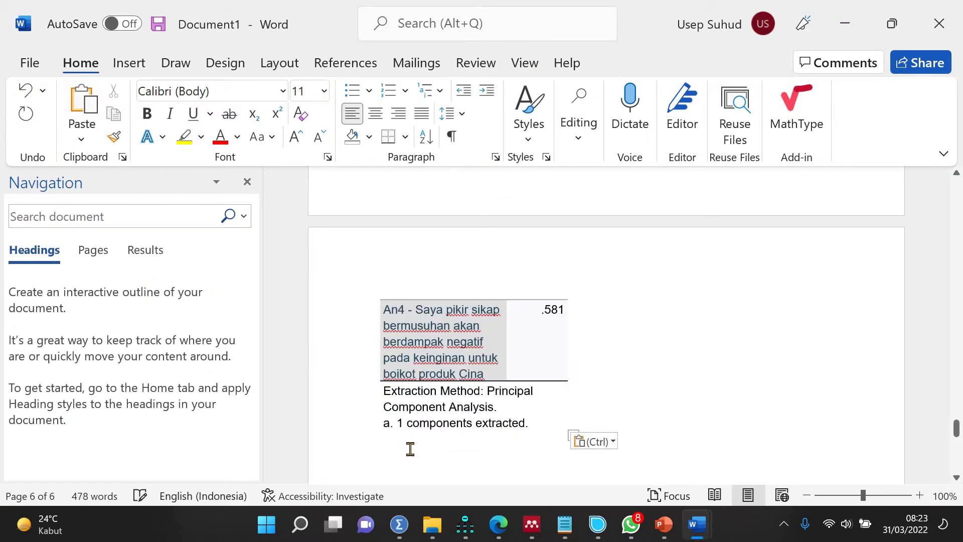
- Delete the extraction method and components extracted notes below the An1 to An4 table
left_click_drag(384, 390, 411, 449)
key("Delete")
scroll(471, 350, "up", 7)
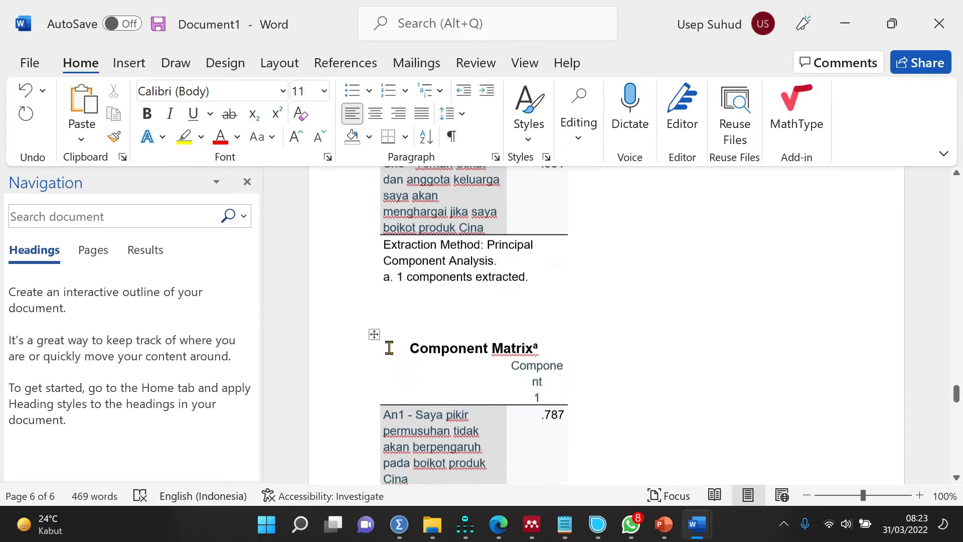
- AutoFit the An1 to An4 Component Matrix table to the window and apply all borders to it
scroll(381, 349, "up", 1)
left_click(375, 349)
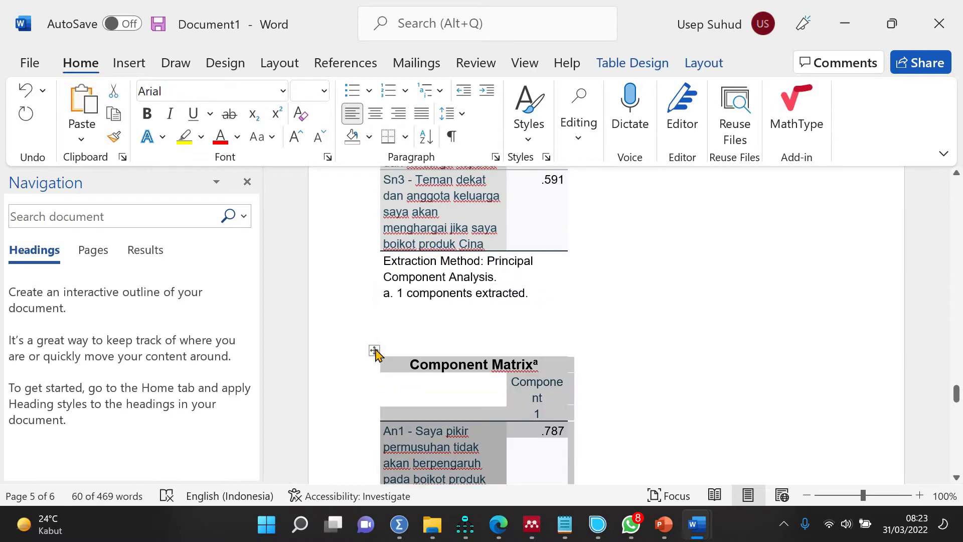
right_click(374, 350)
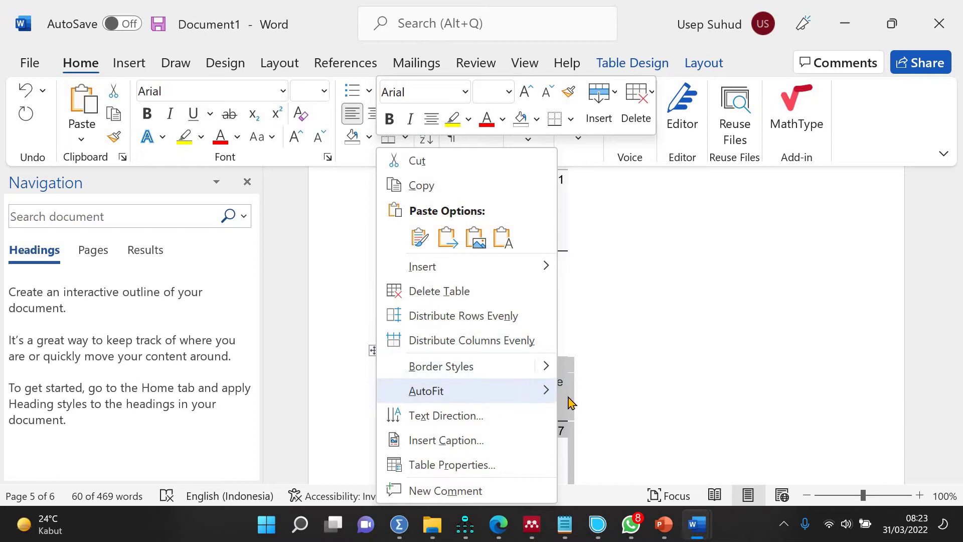
mouse_move(546, 391)
left_click(602, 416)
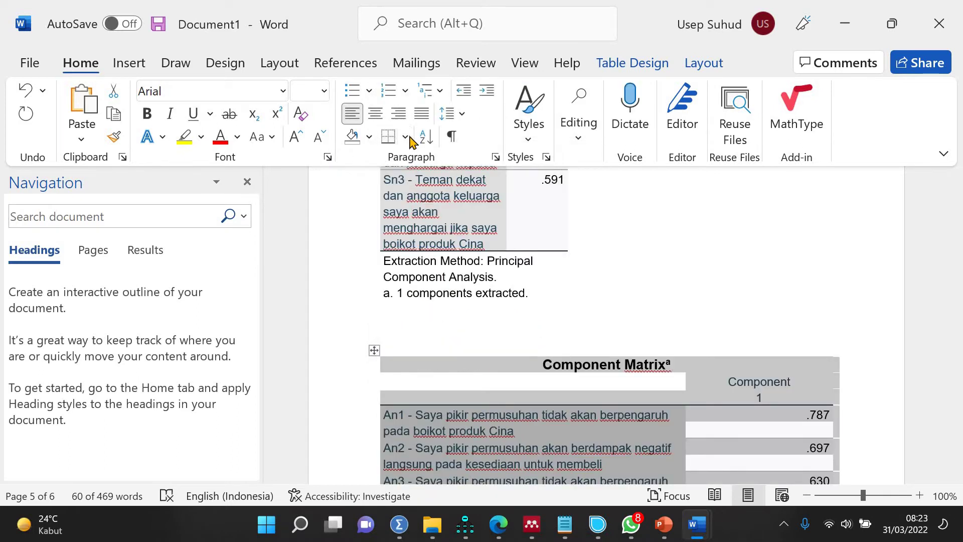
left_click(405, 137)
left_click(427, 285)
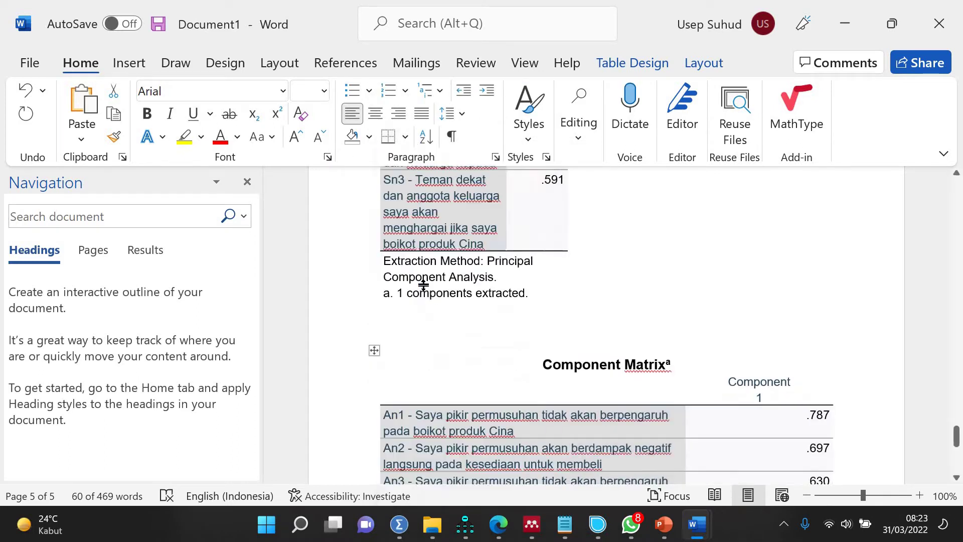
- Delete the extraction method and components extracted notes below the Sn table
left_click(395, 316)
key("shift+Up")
key("shift+Up")
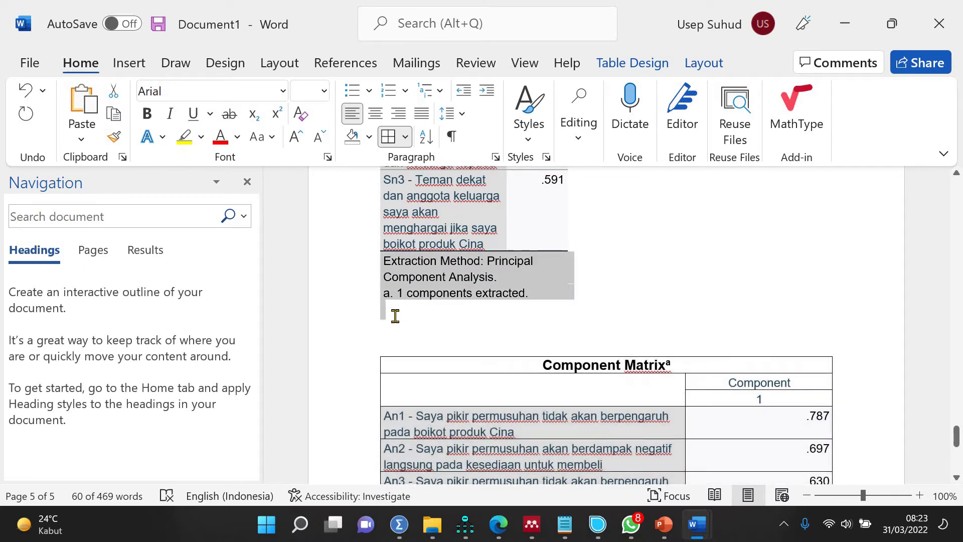
key("Delete")
- Apply all borders to the Sn Component Matrix table and AutoFit it to the window
scroll(427, 243, "up", 3)
scroll(427, 243, "up", 5)
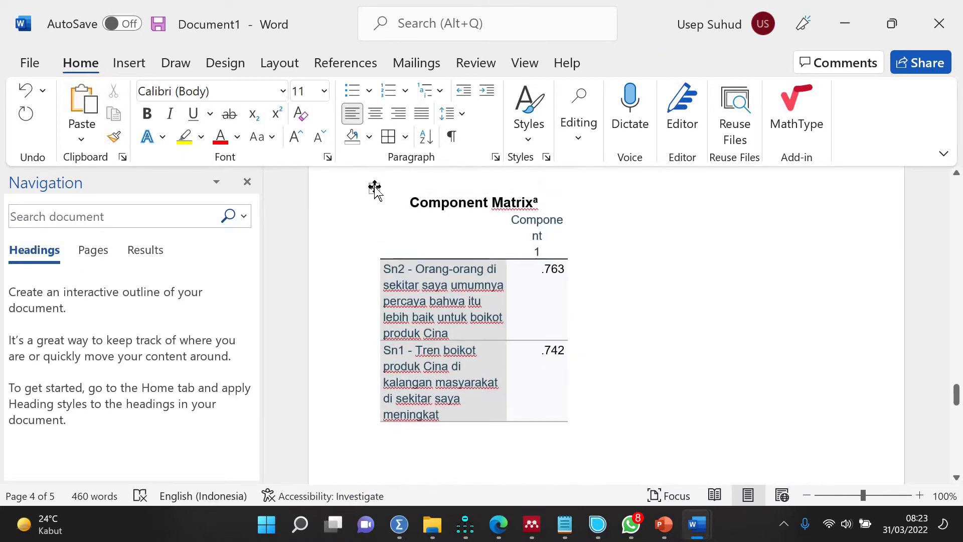
left_click(374, 188)
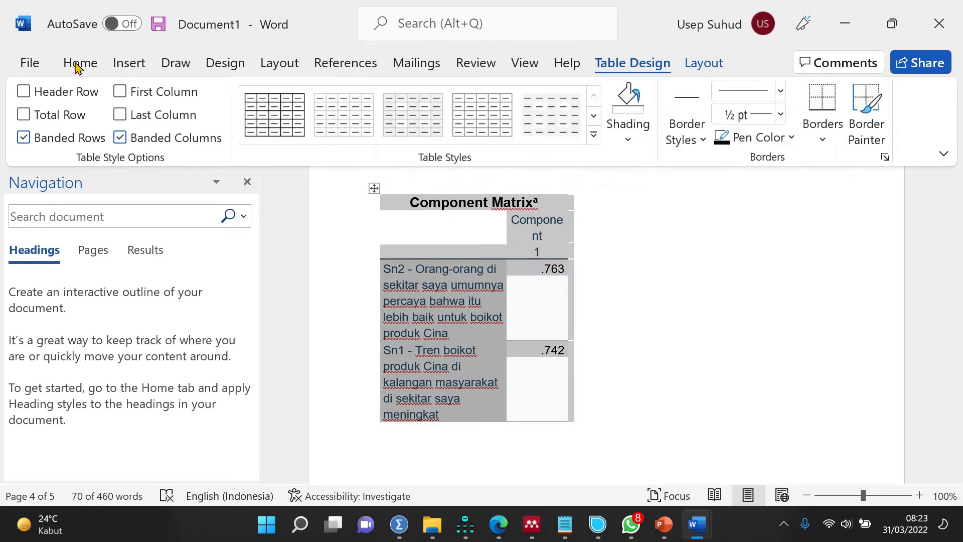
left_click(389, 137)
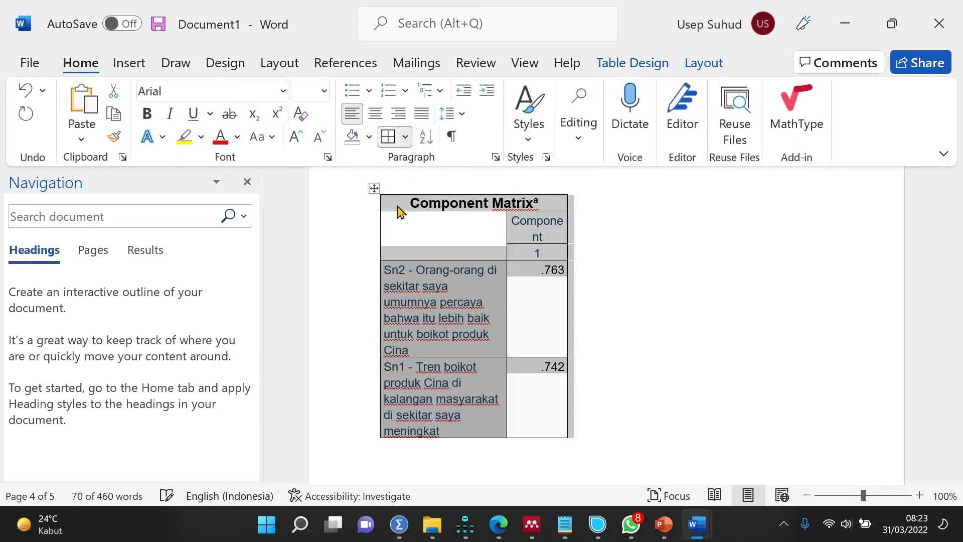
right_click(374, 192)
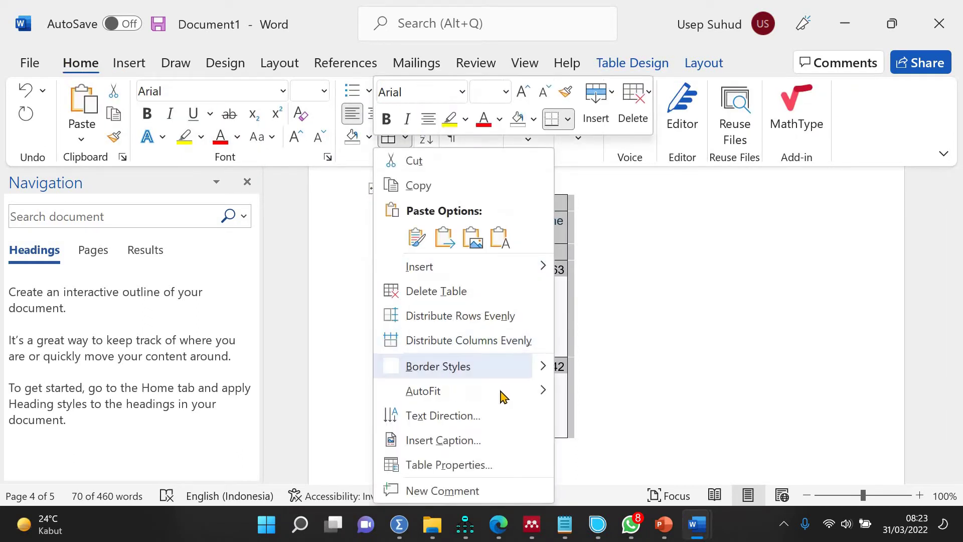
left_click(489, 318)
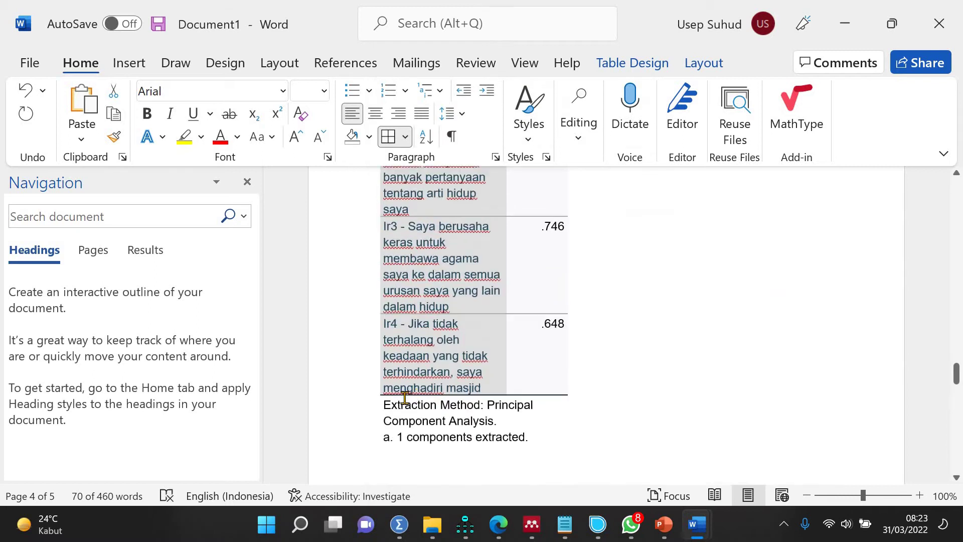
- Delete the extraction notes below the Ir table and format that table with all borders, AutoFit to the window
left_click_drag(405, 456, 406, 457)
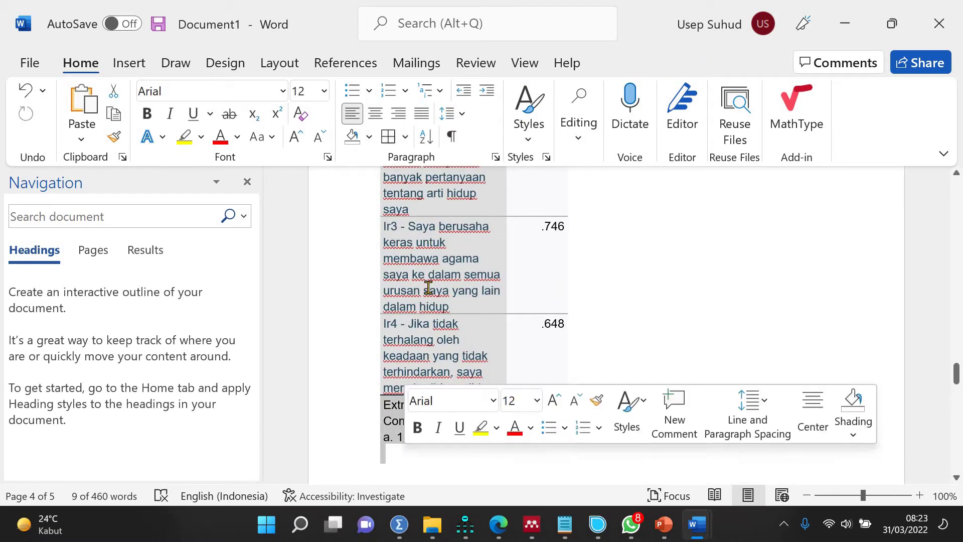
key("Delete")
scroll(428, 288, "up", 5)
scroll(409, 442, "up", 3)
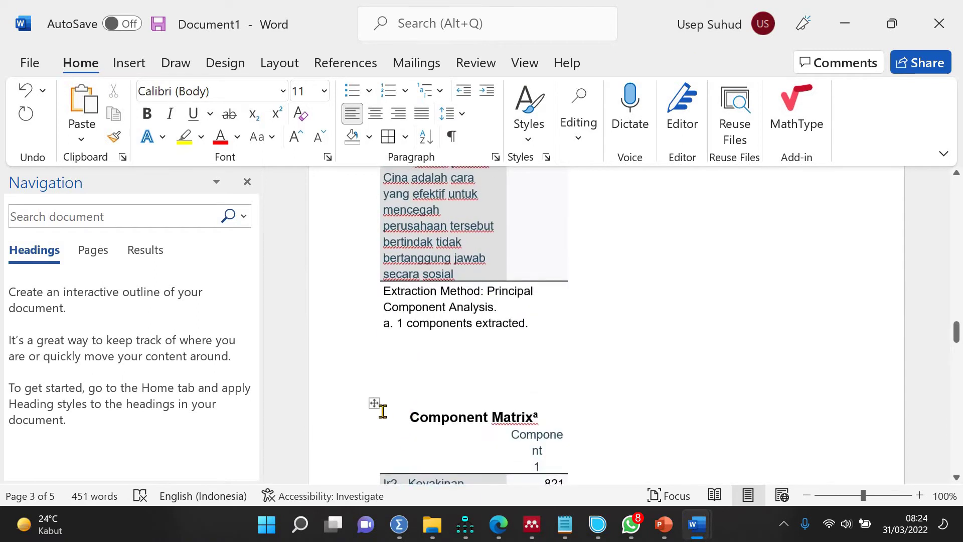
left_click(375, 402)
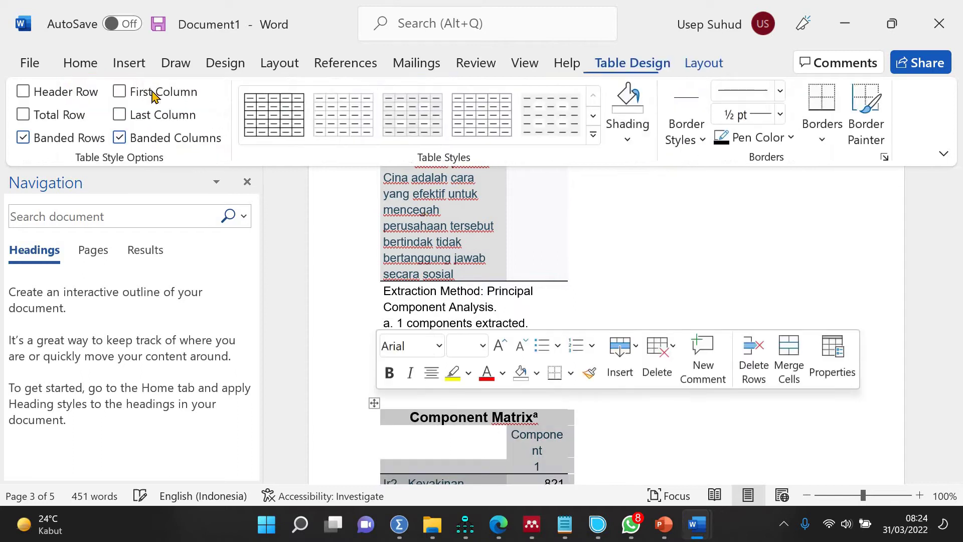
left_click(80, 62)
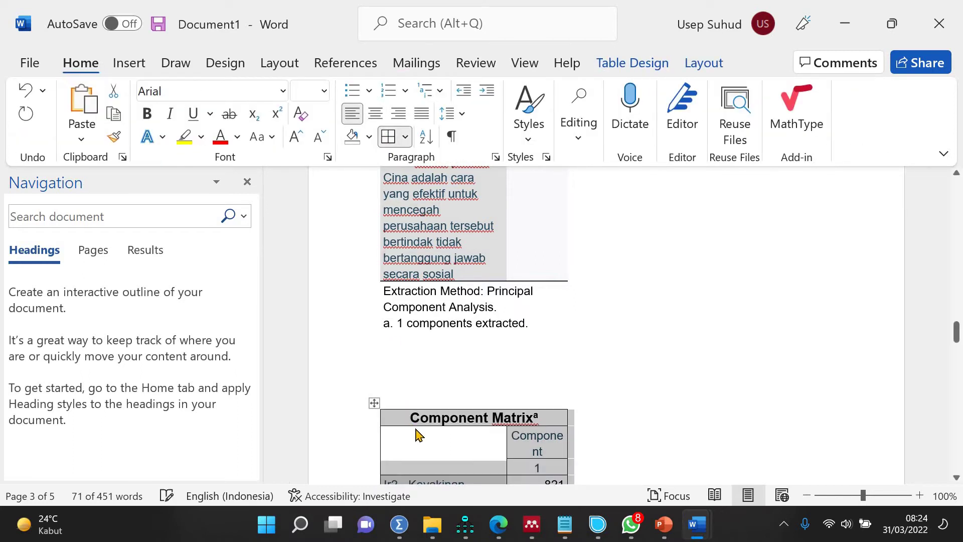
right_click(377, 406)
mouse_move(539, 290)
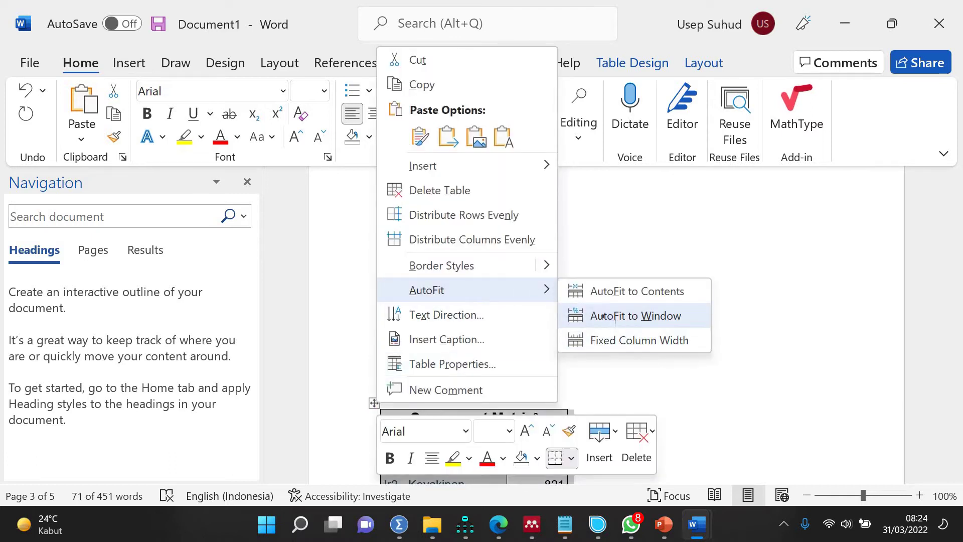
left_click(618, 321)
- Try to delete the extraction notes together with the blank lines below the Pc table, and undo that deletion
left_click(389, 355)
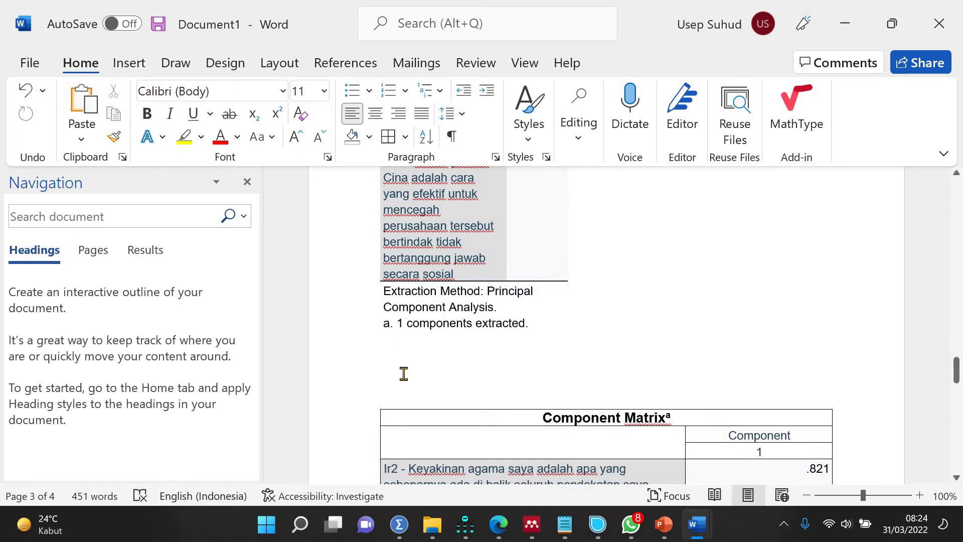
key("shift+Up")
key("shift+Up")
key("shift+Up")
key("Delete")
scroll(445, 324, "up", 5)
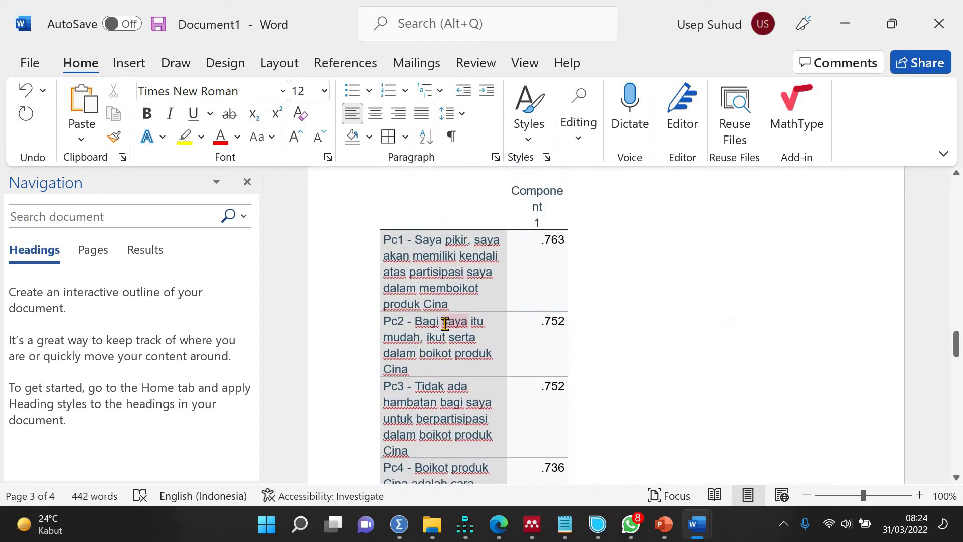
key("ctrl+z")
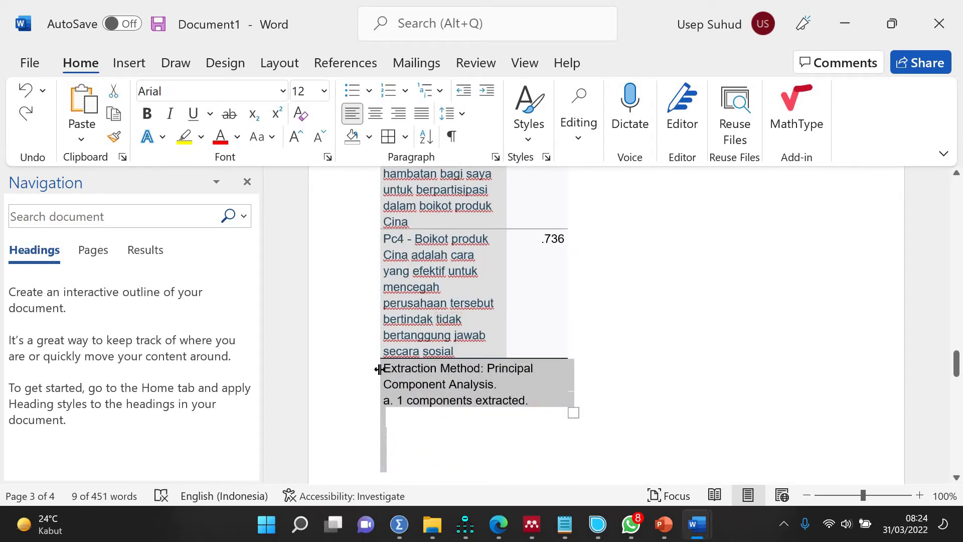
- Delete only the extraction notes below the Pc table and format that table with all borders, AutoFit to the window
left_click_drag(381, 370, 399, 414)
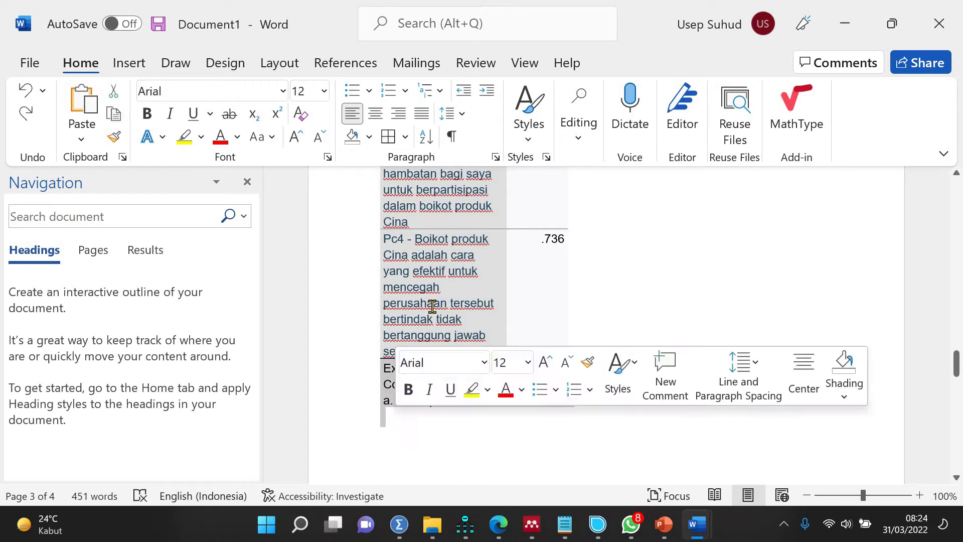
key("Delete")
scroll(432, 306, "up", 5)
scroll(380, 387, "up", 5)
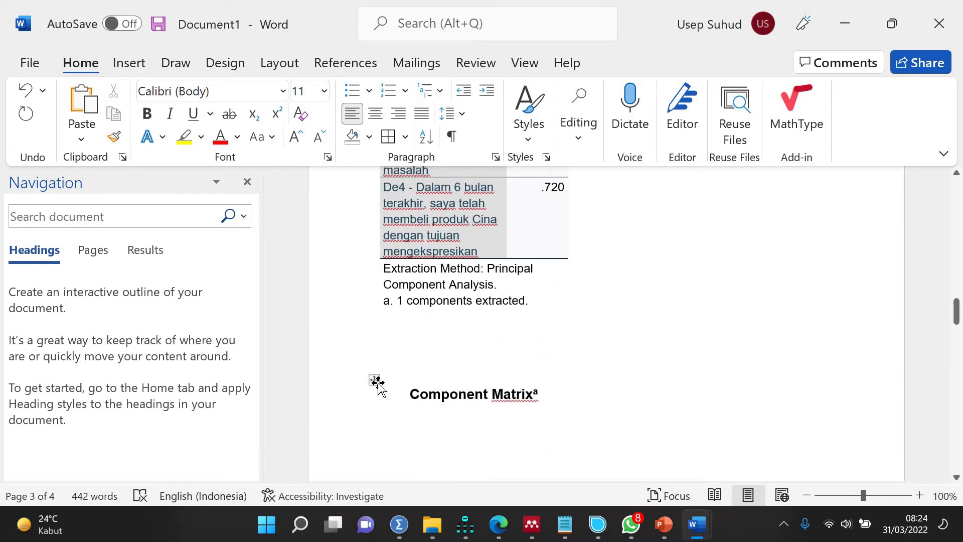
left_click(375, 380)
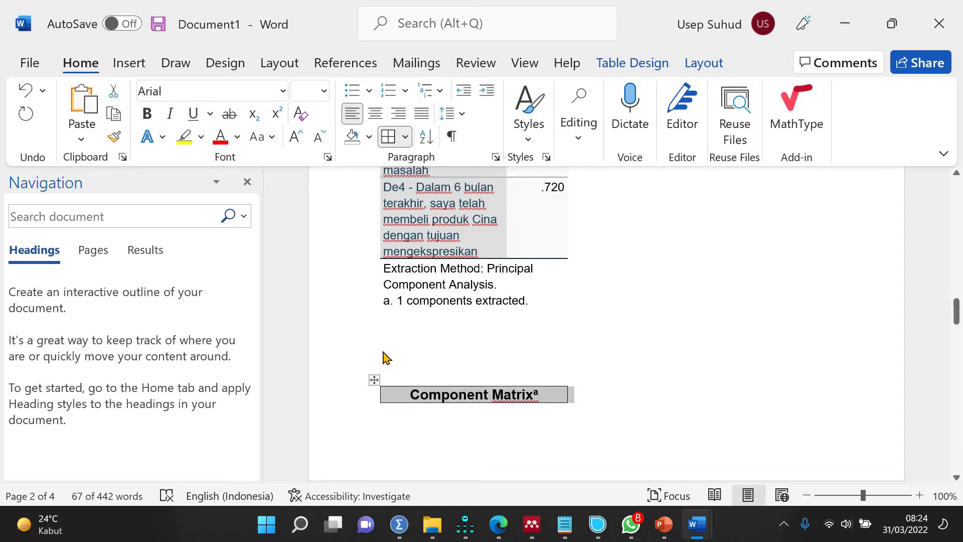
right_click(375, 381)
mouse_move(552, 271)
left_click(595, 290)
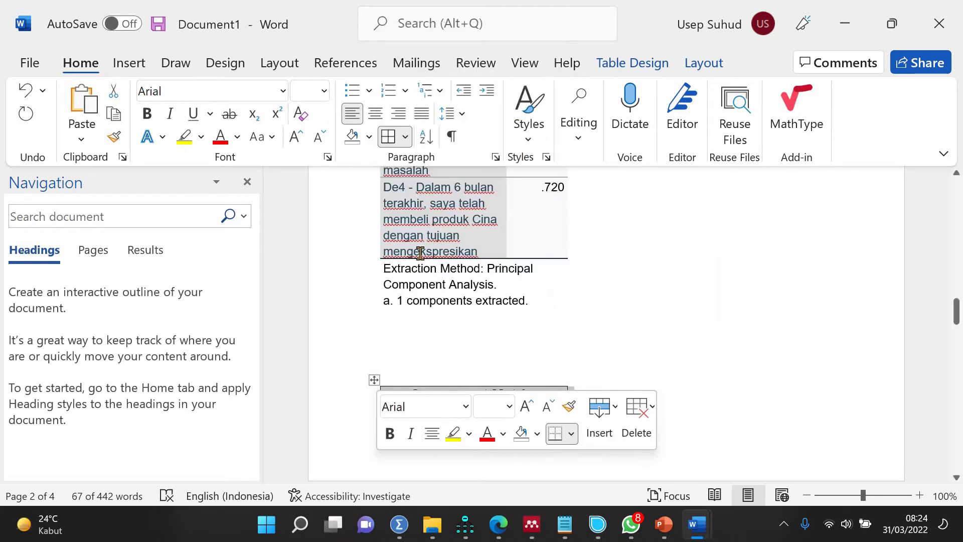
- Delete the extraction notes below the De table and format that table with all borders, AutoFit to the window
left_click_drag(386, 268, 402, 329)
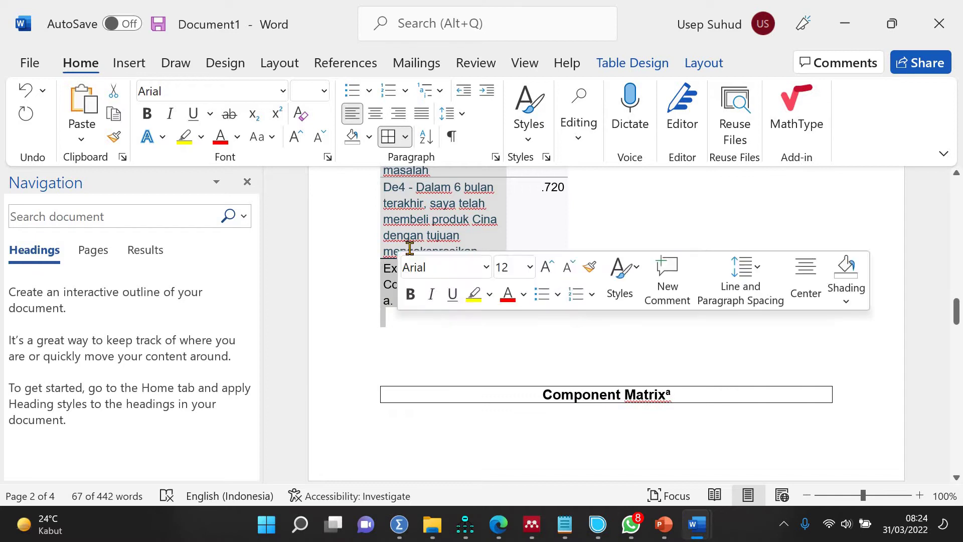
key("Delete")
scroll(409, 248, "up", 8)
scroll(410, 248, "down", 4)
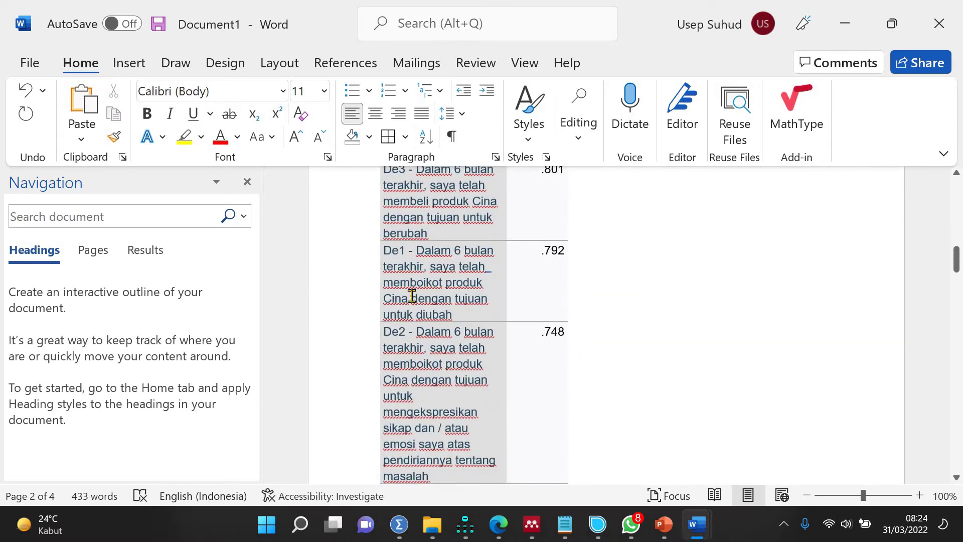
scroll(412, 296, "up", 6)
left_click(374, 395)
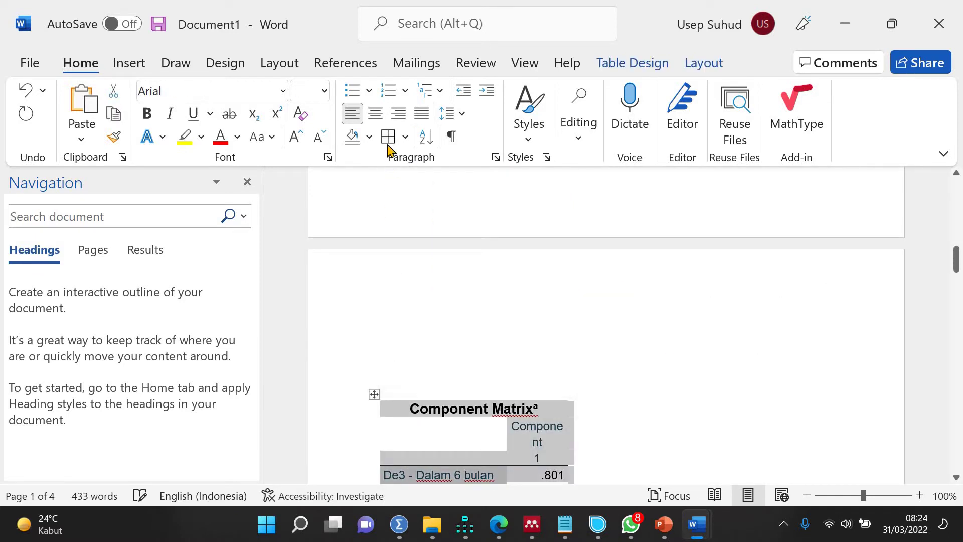
left_click(389, 142)
right_click(440, 411)
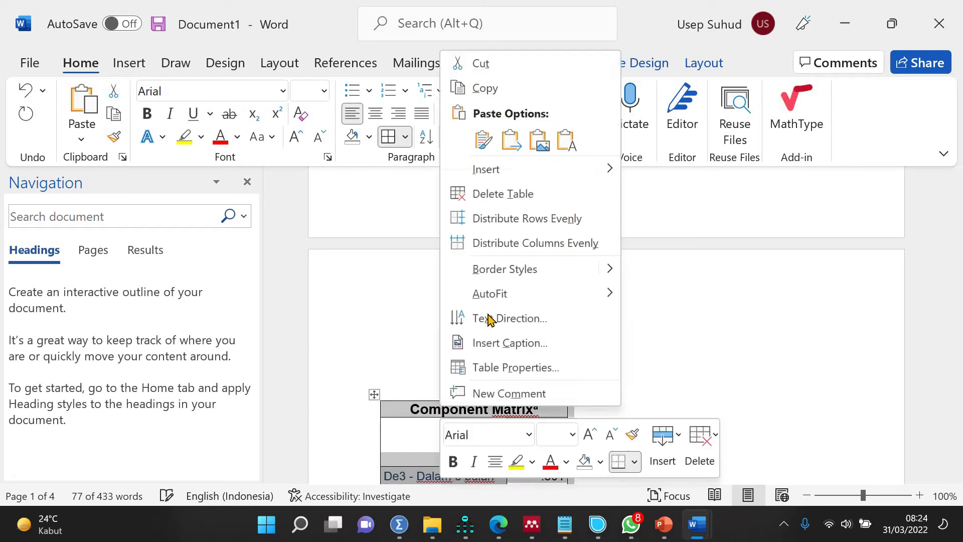
mouse_move(552, 296)
left_click(653, 319)
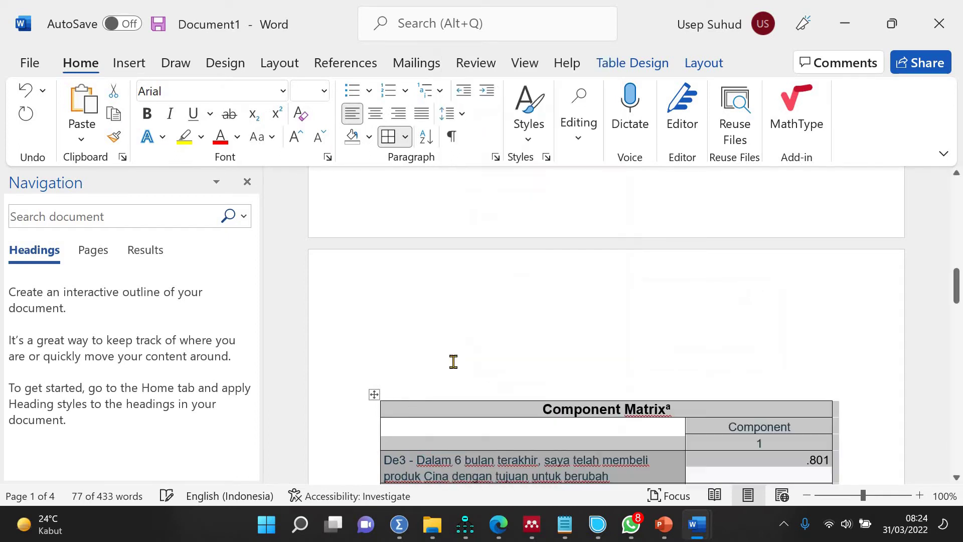
- Delete the extraction method and components extracted notes below the Ca table
scroll(442, 362, "down", 10)
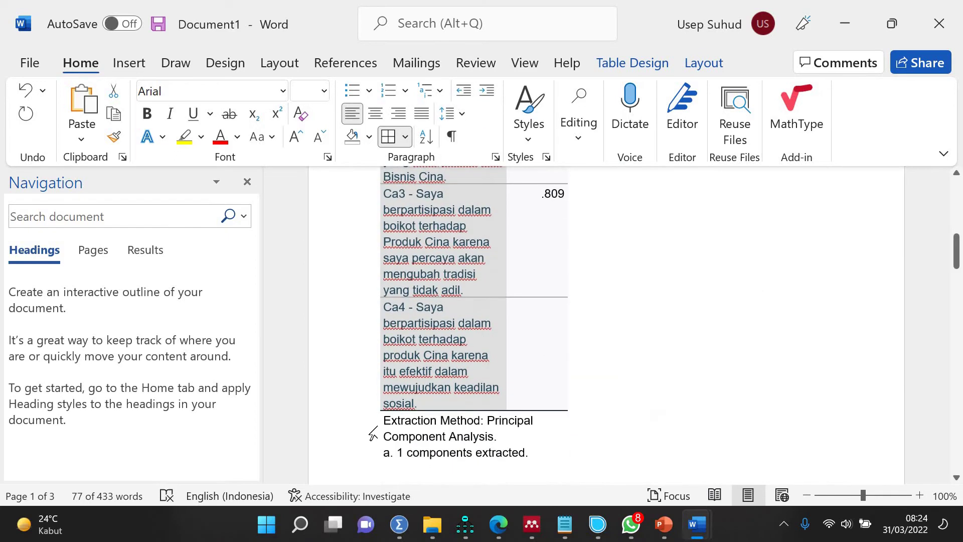
left_click_drag(396, 469, 397, 473)
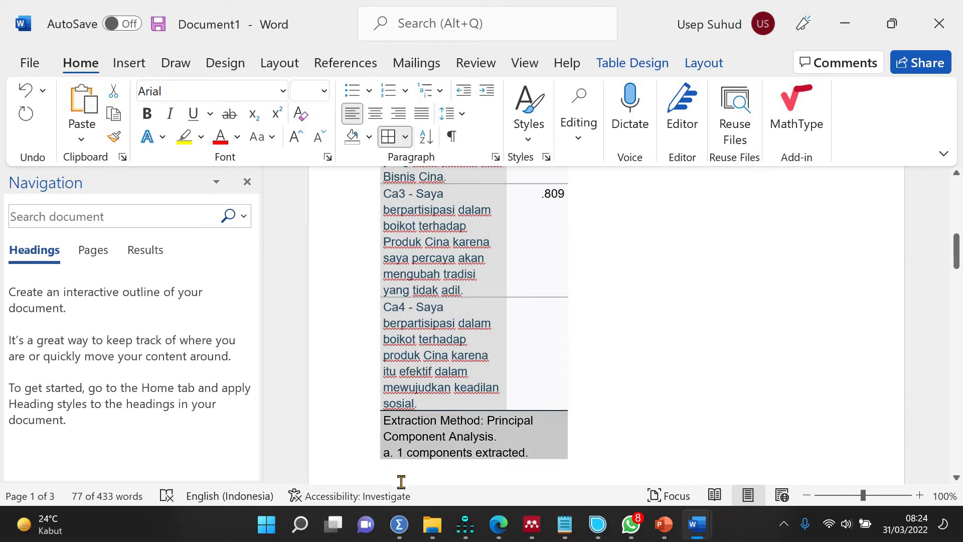
scroll(398, 421, "down", 3)
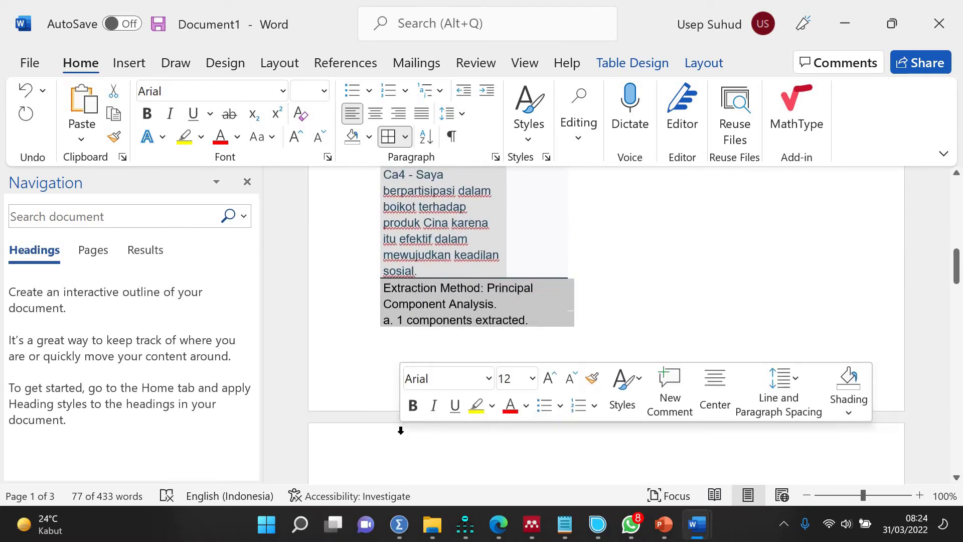
key("BackSpace")
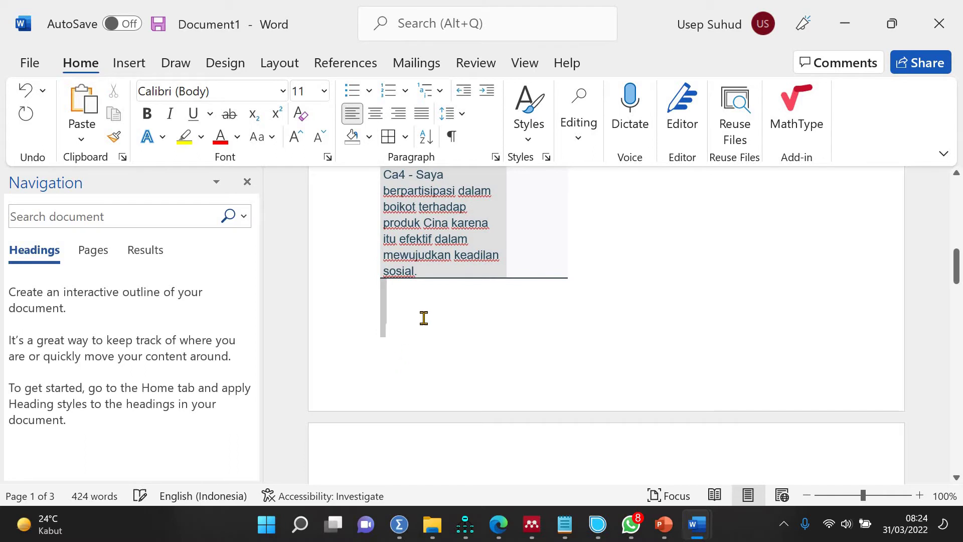
type("Component Matrixa Component 1")
key("ctrl+z")
- Format the Ca component matrix table with all borders and AutoFit it to the window
scroll(424, 323, "up", 12)
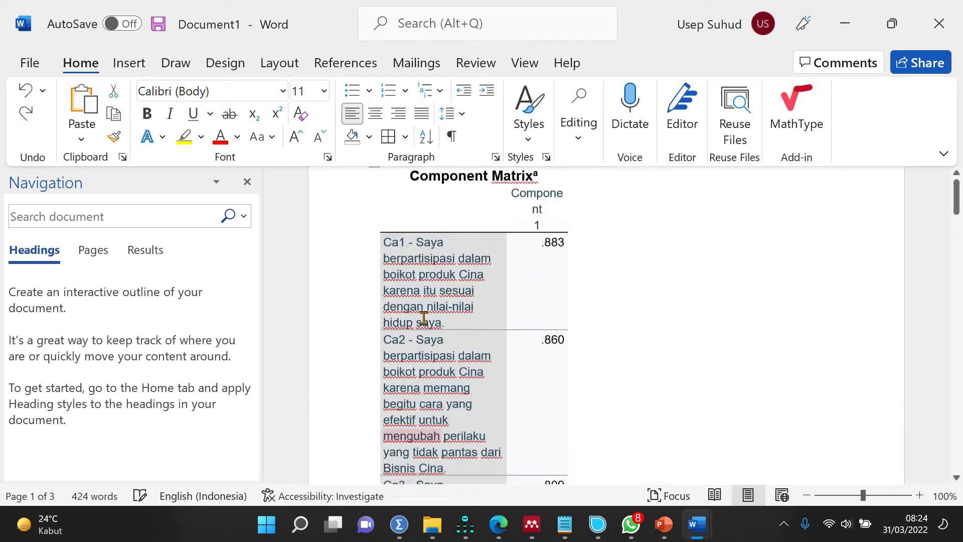
left_click(373, 348)
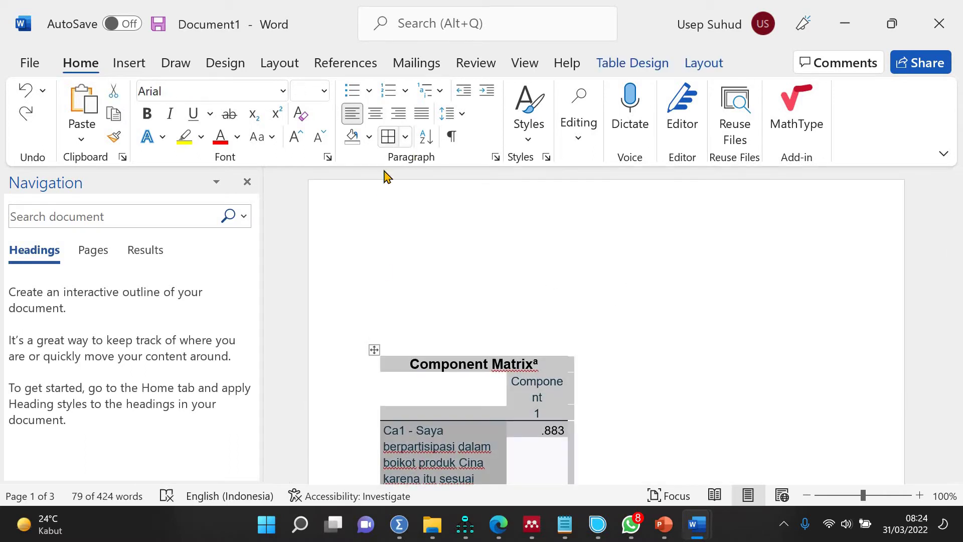
left_click(388, 139)
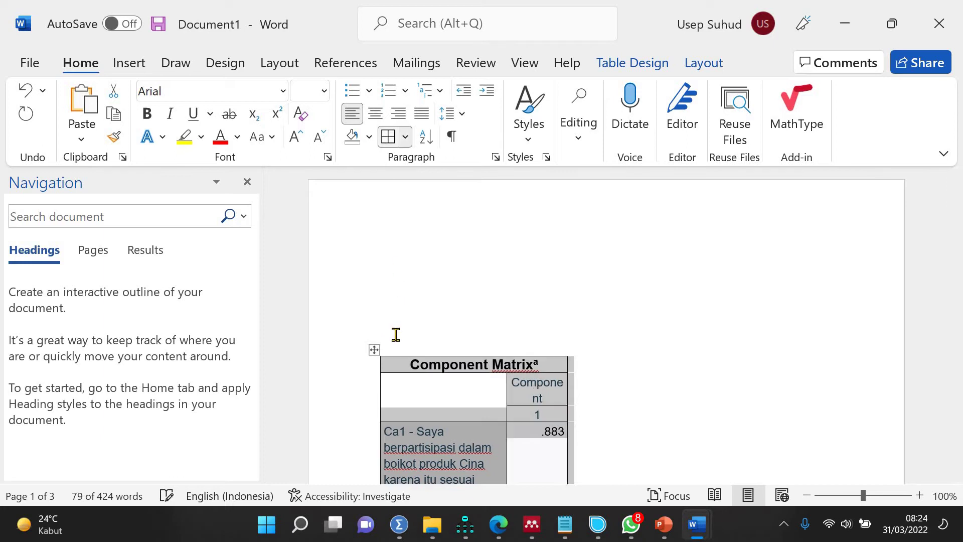
right_click(374, 353)
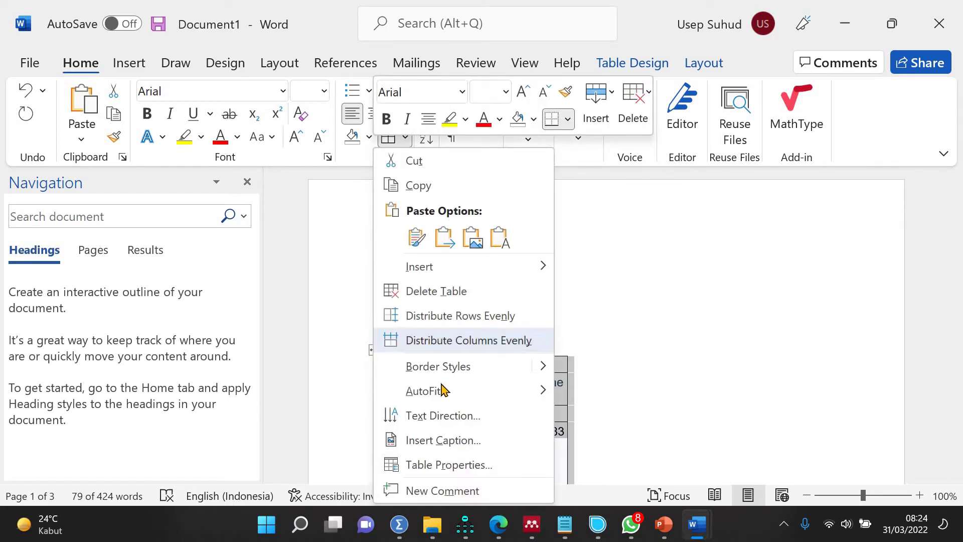
mouse_move(533, 393)
left_click(675, 415)
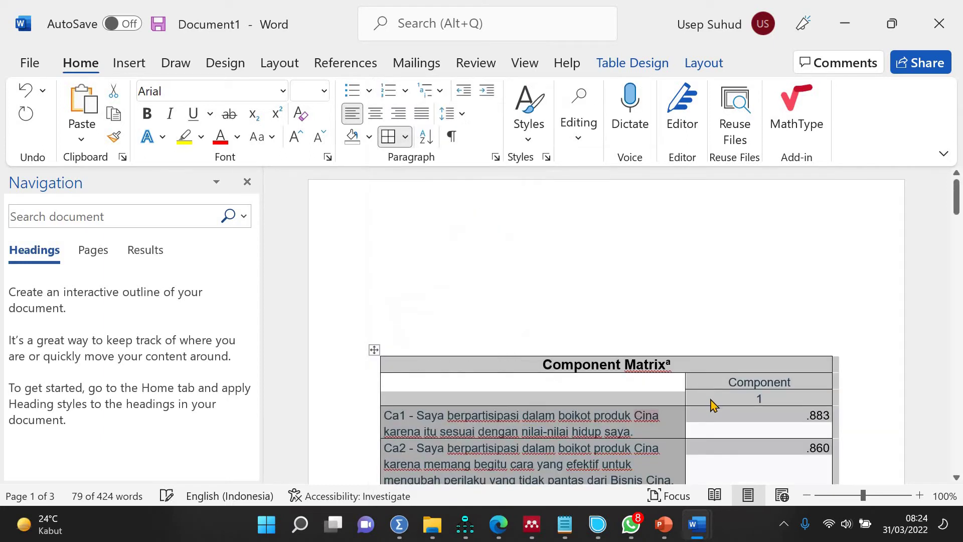
- Insert a blank column to the right of the Component column in the Ca table
left_click(756, 398)
right_click(756, 399)
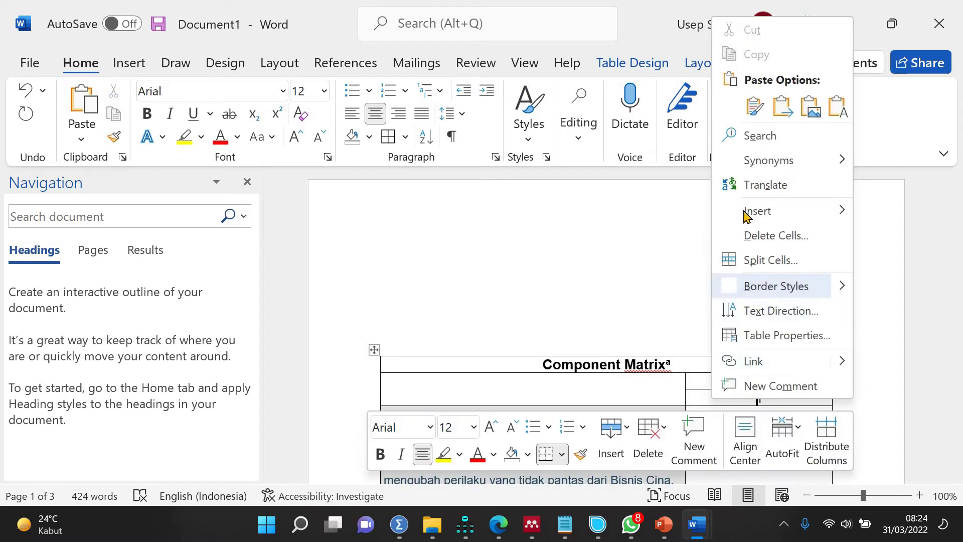
mouse_move(675, 227)
left_click(644, 235)
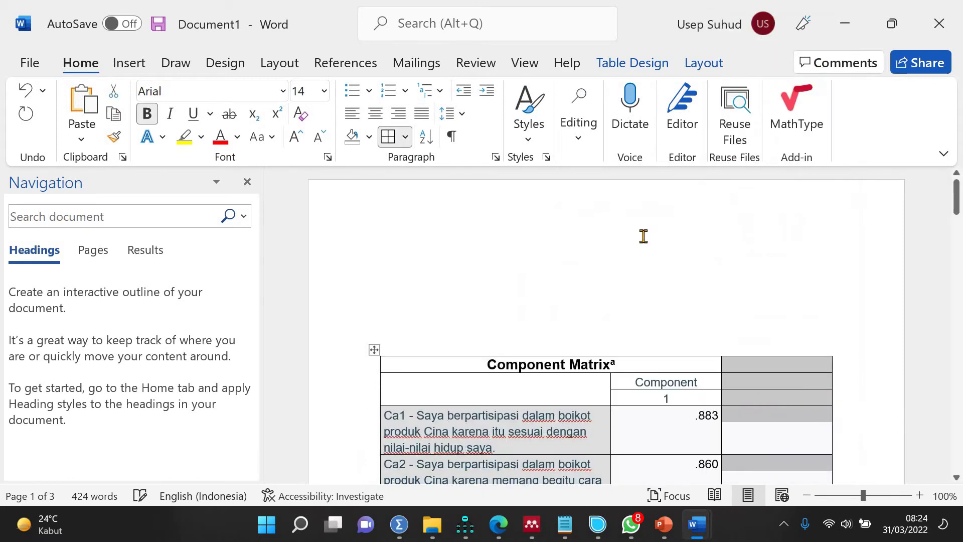
scroll(645, 235, "down", 6)
scroll(650, 321, "up", 6)
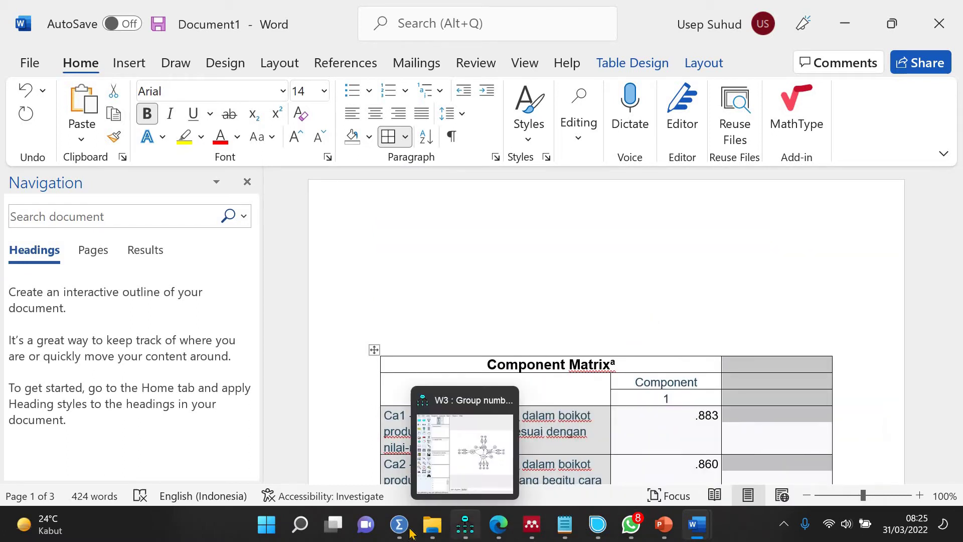
- Switch to the SPSS Data Editor and run a scale Reliability Analysis on items Ca1 to Ca4
left_click(366, 482)
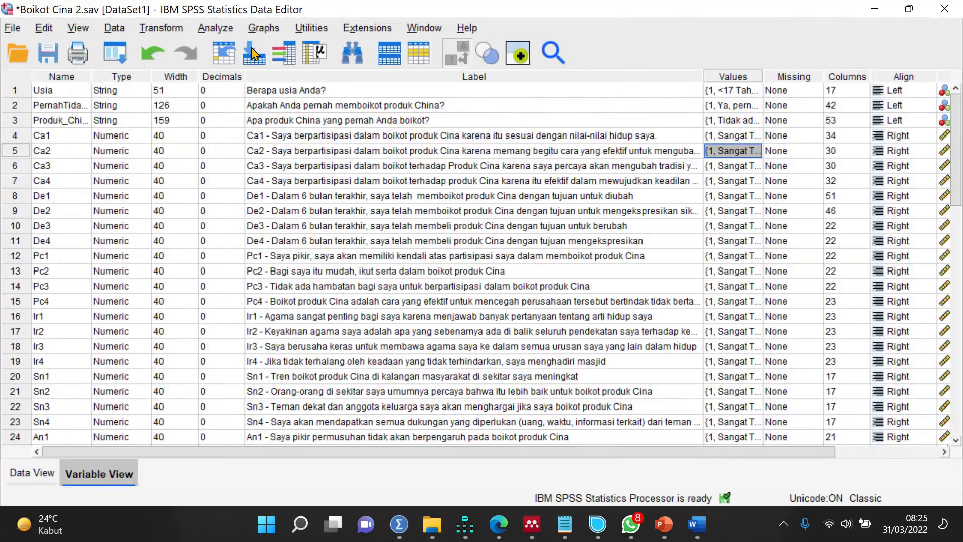
left_click(227, 28)
mouse_move(350, 329)
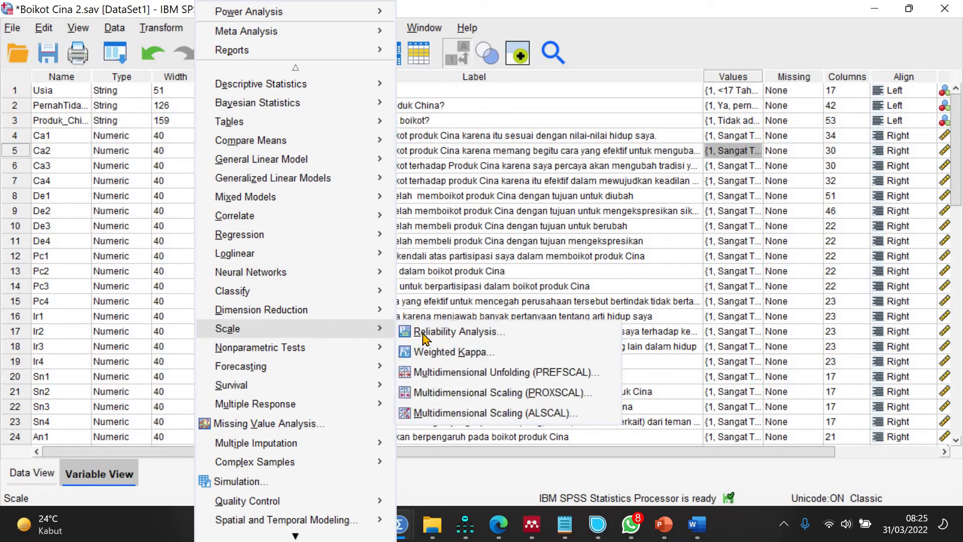
key("Return")
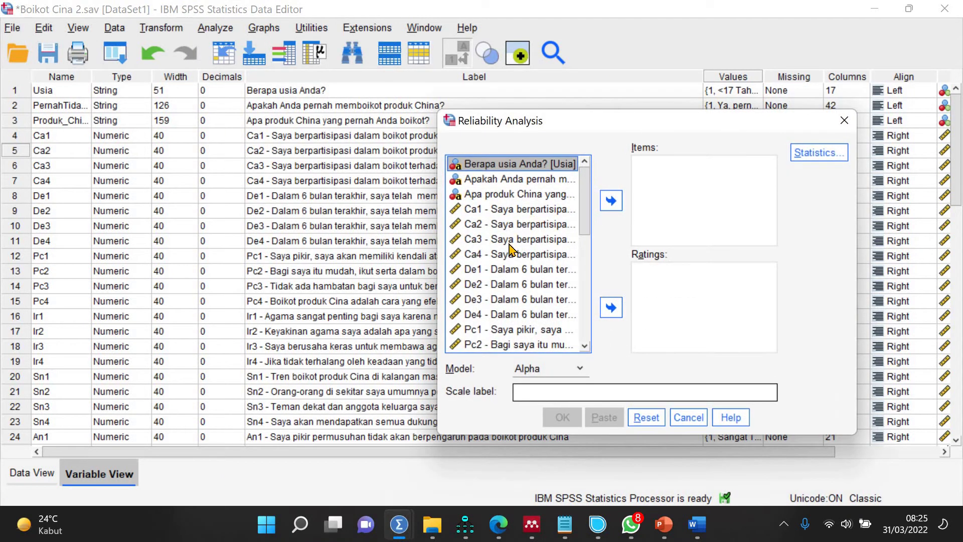
left_click(508, 208)
key("shift+Down")
key("shift+Down")
key("shift+Down")
left_click(610, 201)
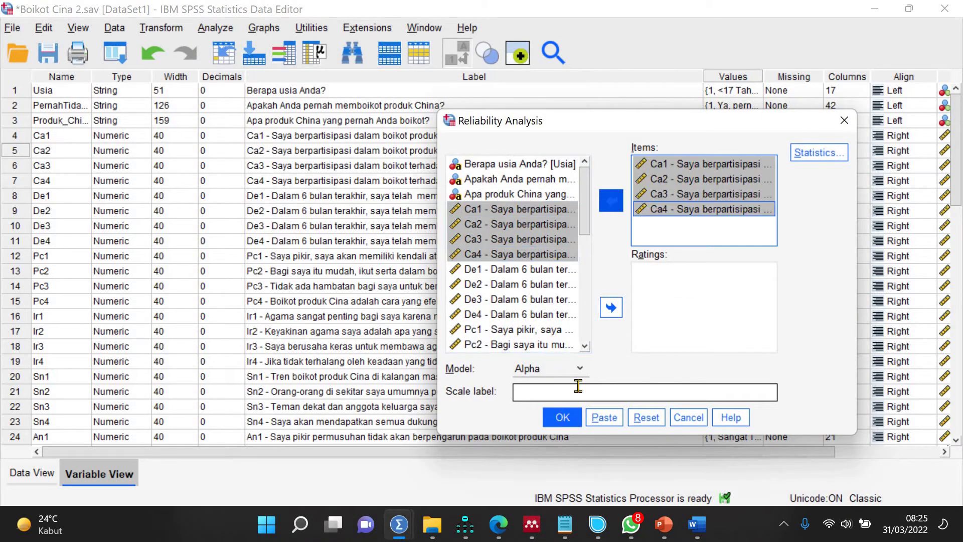
left_click(560, 419)
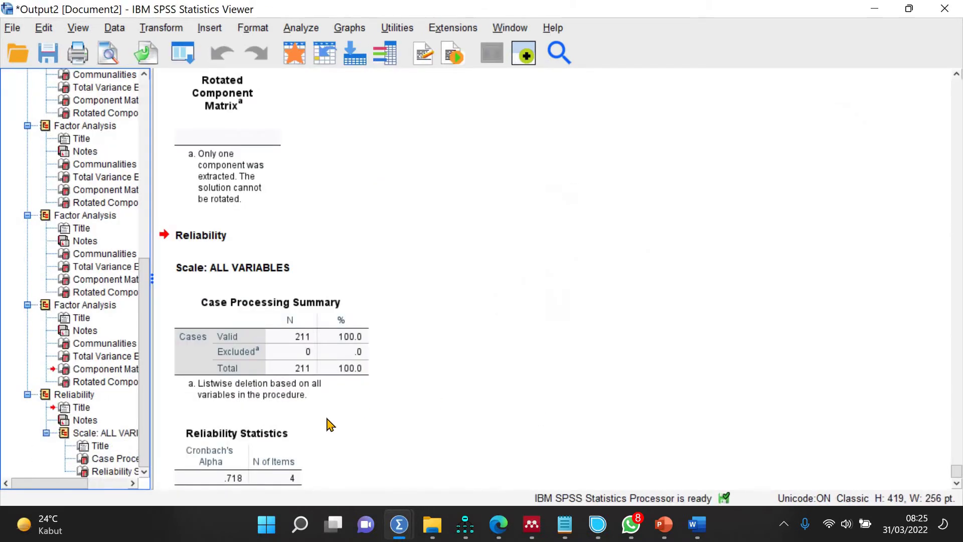
- Return to Document1 in Word and enter the Ca Cronbach's alpha, 0.718, in the new column beside the component number 1
left_click(241, 458)
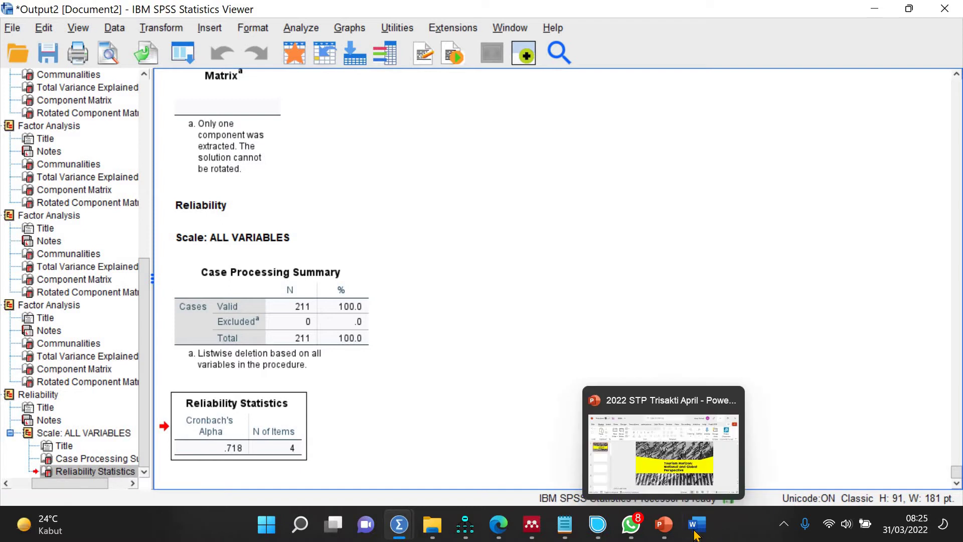
mouse_move(697, 526)
left_click(771, 391)
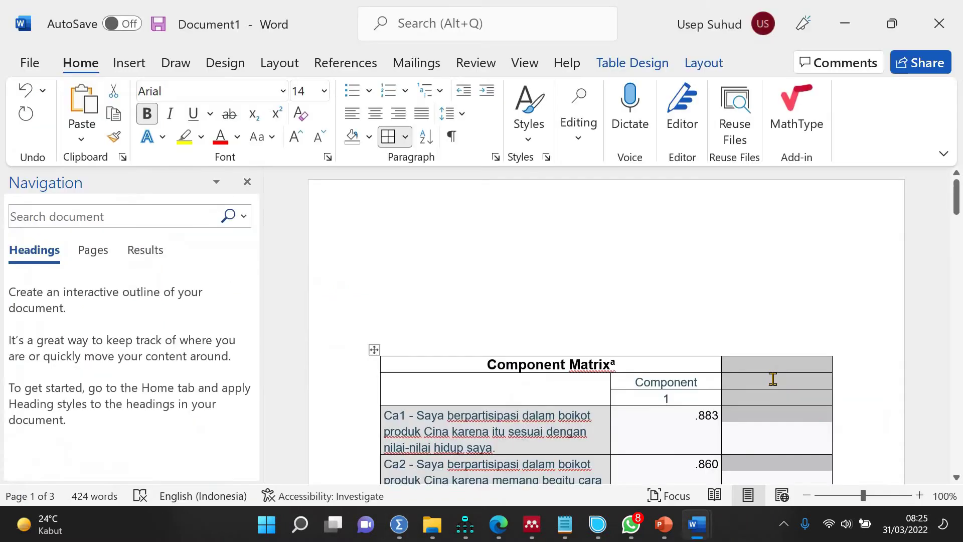
left_click(841, 403)
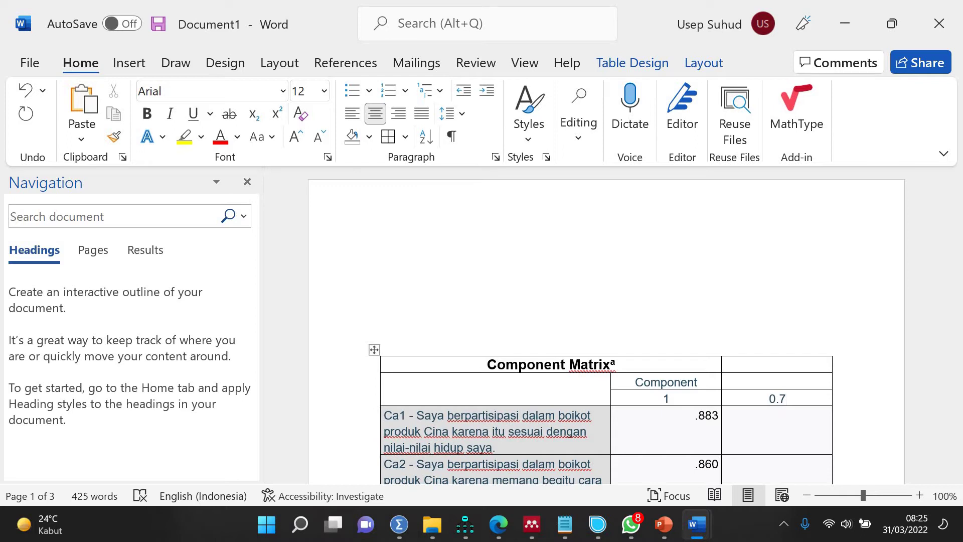
- Switch back to the SPSS Data Editor, reopen Reliability Analysis and remove Ca1 to Ca4 from the analysed items
scroll(699, 410, "down", 6)
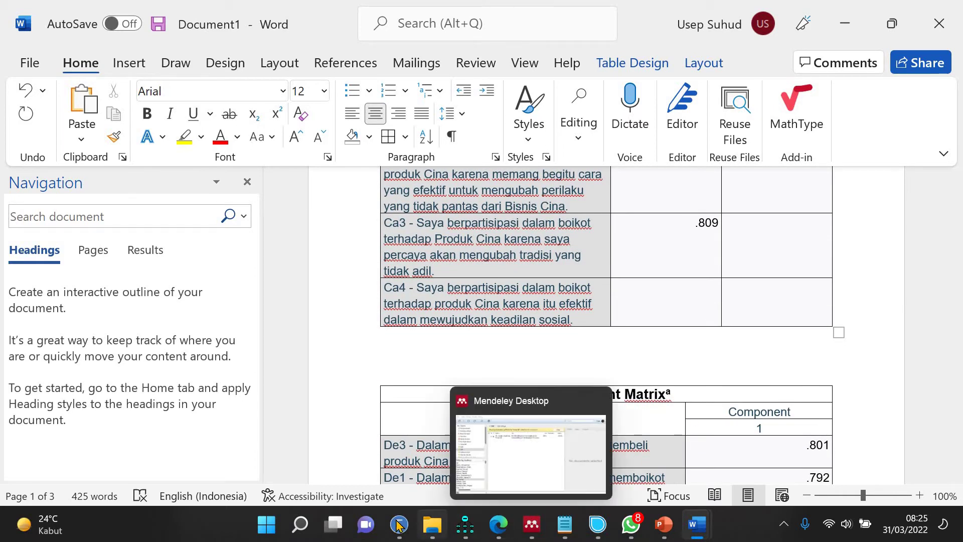
key("alt+Tab")
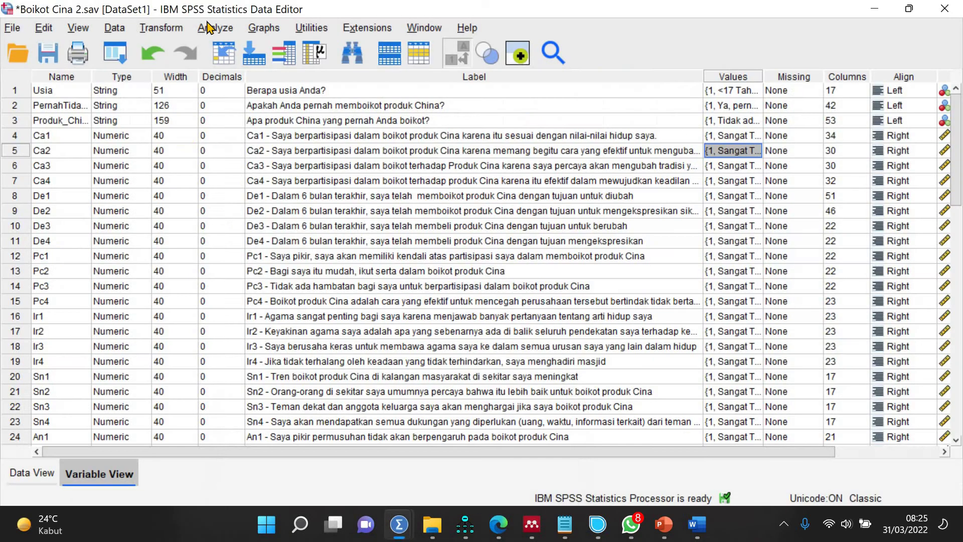
left_click(215, 28)
mouse_move(371, 329)
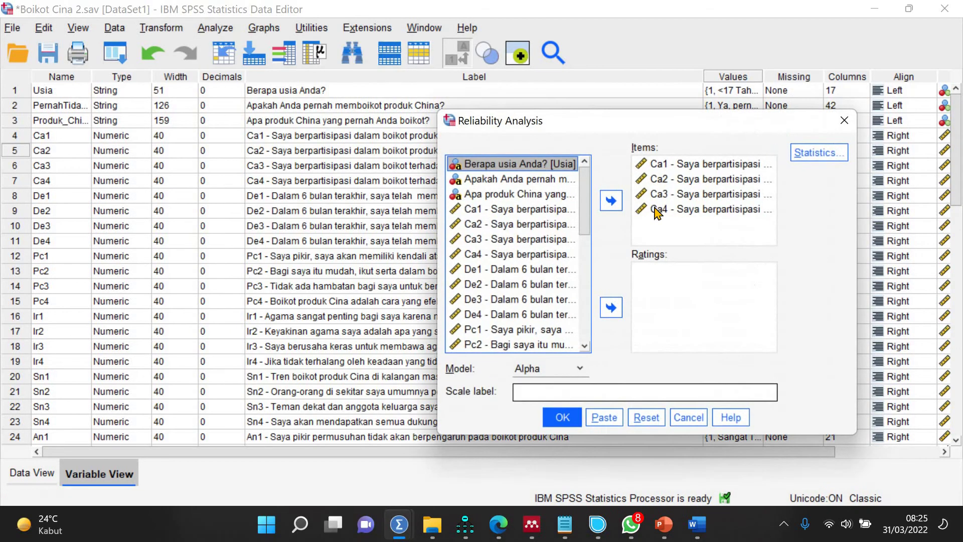
left_click(654, 207)
key("ctrl+a")
left_click(610, 200)
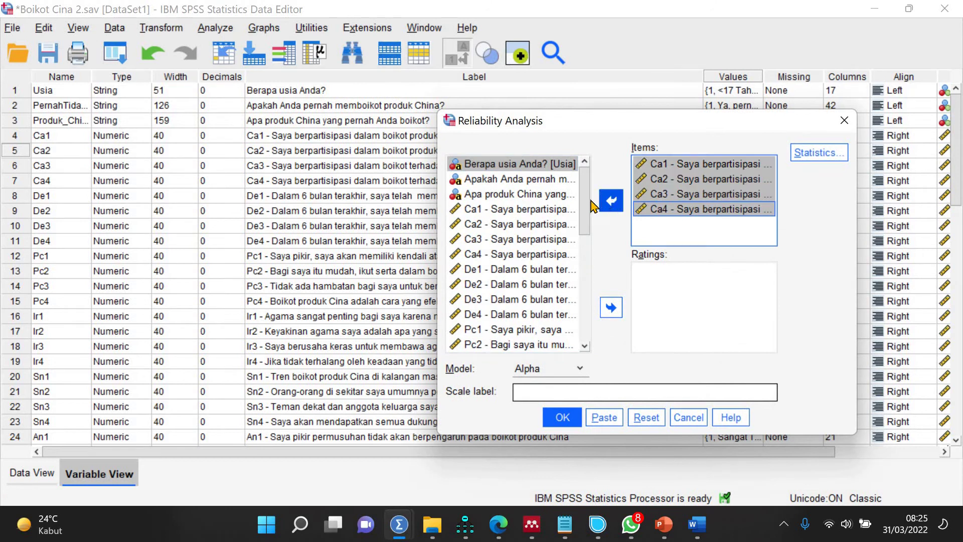
- Run the Reliability Analysis on items De1 to De4
scroll(536, 213, "down", 1)
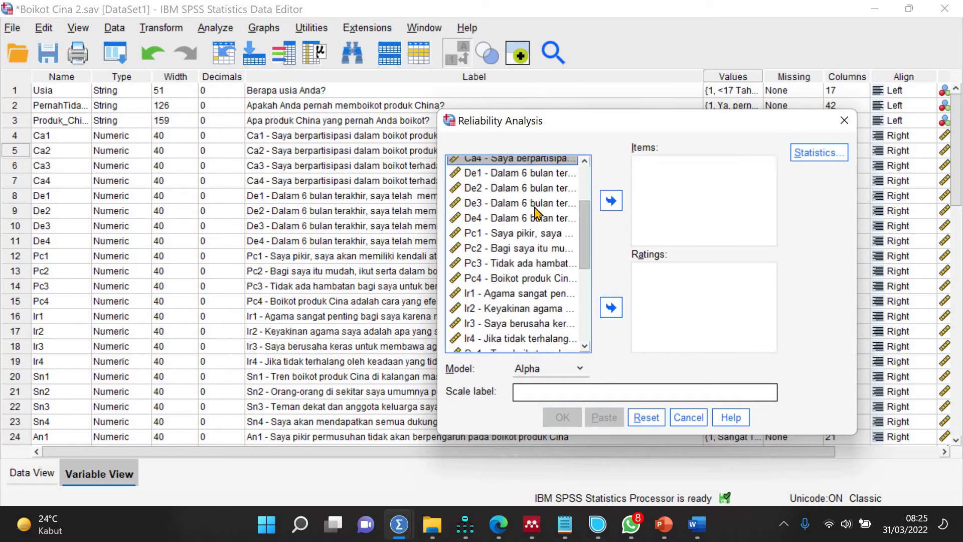
left_click(484, 219, "shift")
left_click(611, 201)
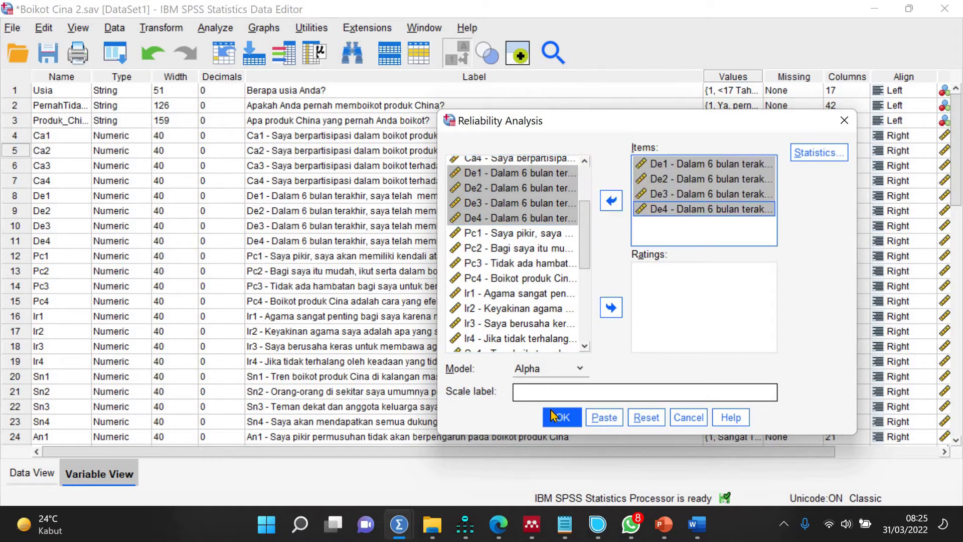
left_click(562, 418)
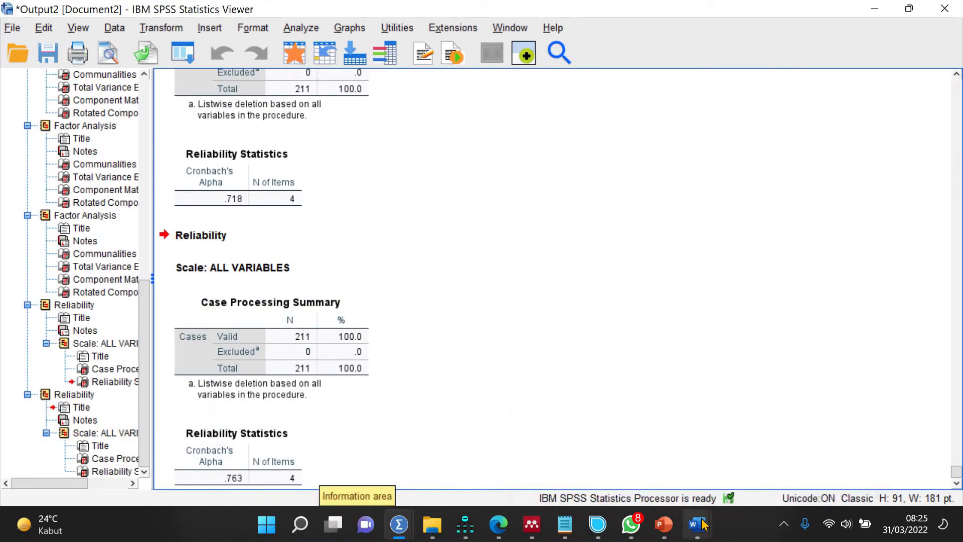
- In Word's Document1, replace the De table's component number with its Cronbach's alpha, 0.763, and clear the component number in the Pc table
mouse_move(697, 524)
left_click(724, 419)
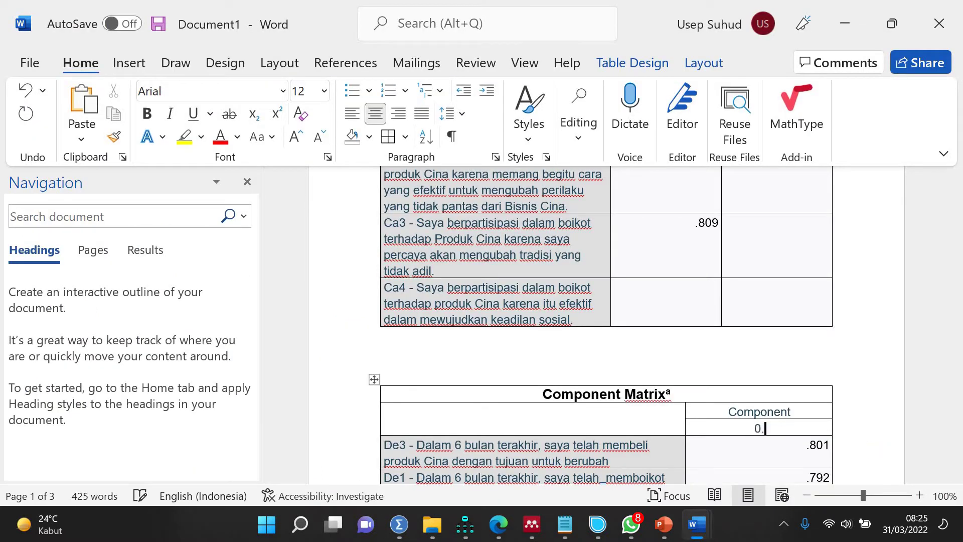
scroll(852, 404, "down", 15)
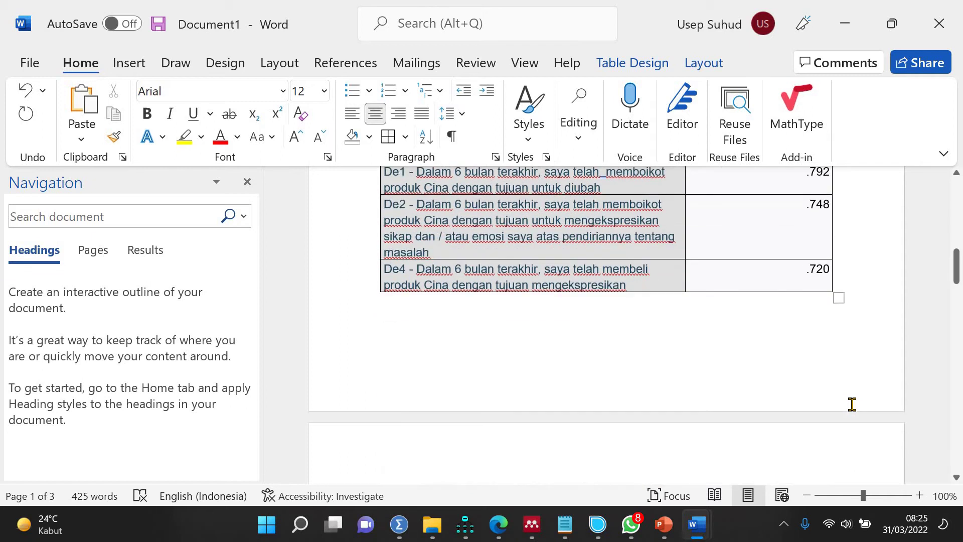
scroll(776, 267, "up", 4)
scroll(776, 248, "up", 3)
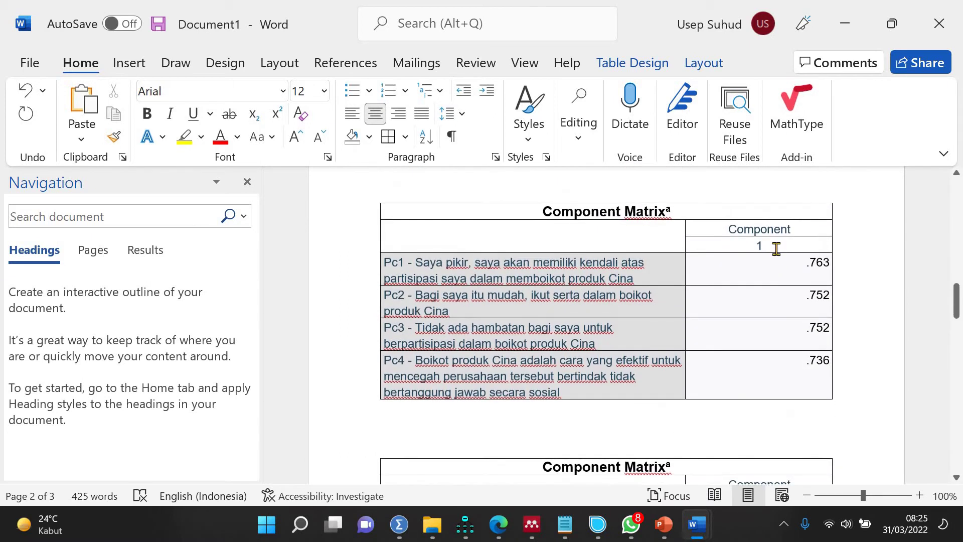
left_click(777, 250)
key("BackSpace")
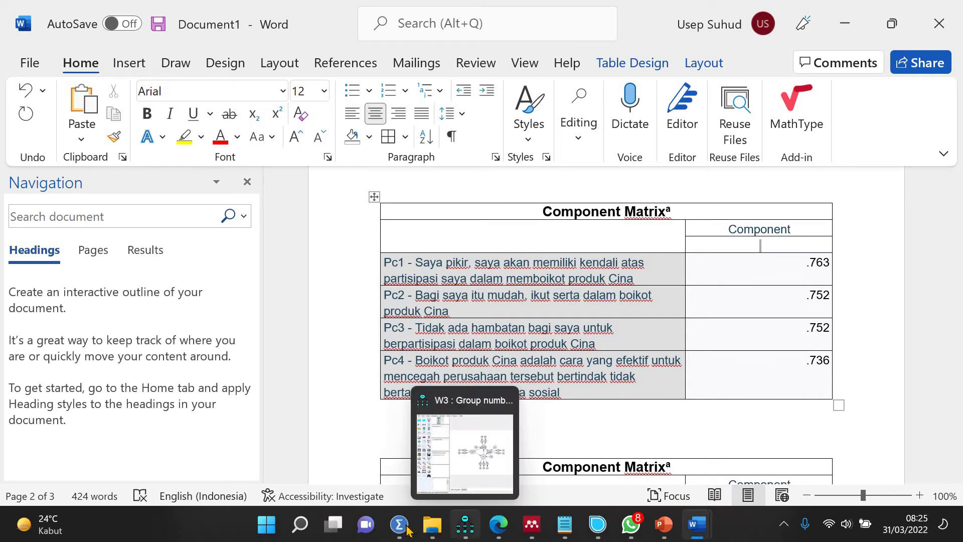
- Switch to the SPSS Data Editor, reopen Reliability Analysis and remove De1 to De4 from the analysed items
mouse_move(401, 527)
left_click(369, 477)
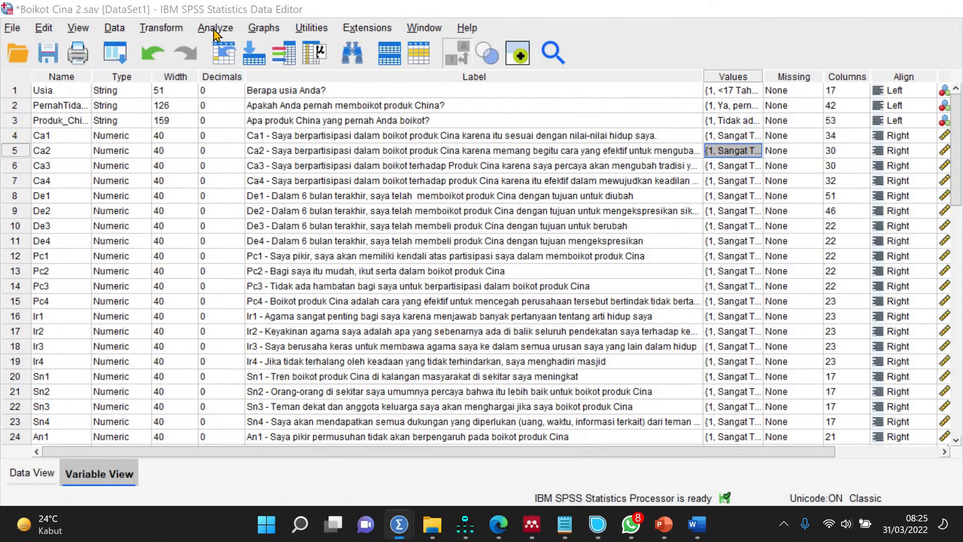
left_click(215, 34)
mouse_move(376, 328)
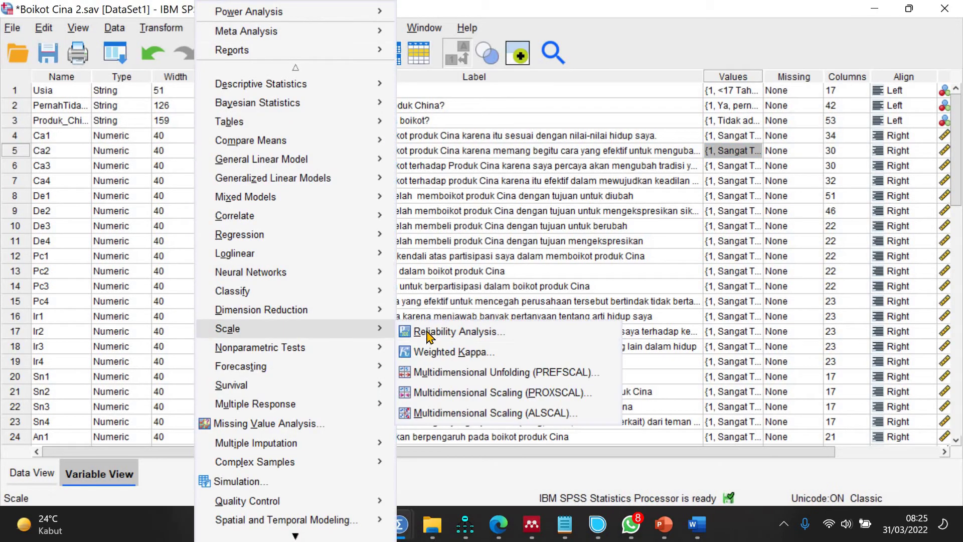
left_click(427, 332)
left_click(695, 206)
key("ctrl+a")
left_click(606, 201)
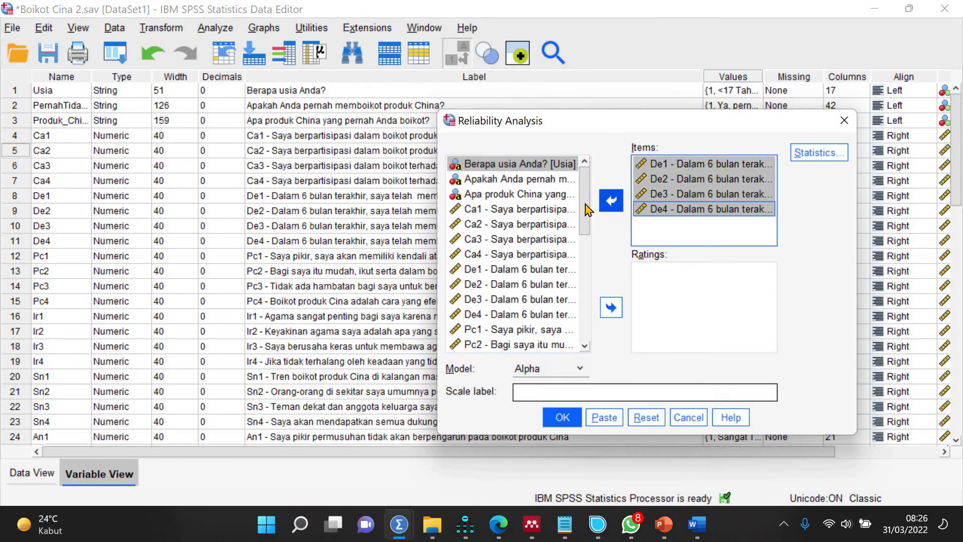
left_click(611, 200)
- Run the Reliability Analysis on items Pc1 to Pc4
scroll(517, 280, "down", 3)
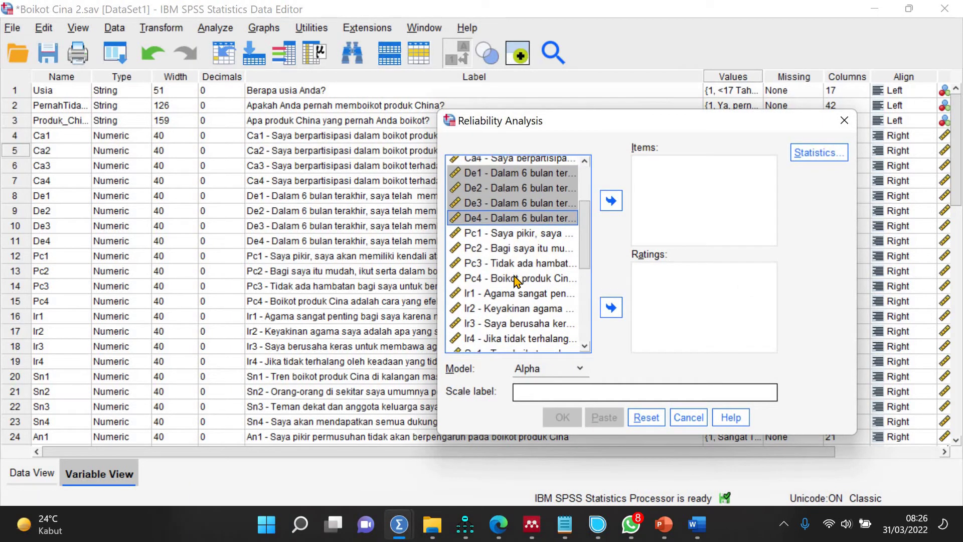
left_click(517, 233)
left_click(517, 278, "shift")
left_click(611, 201)
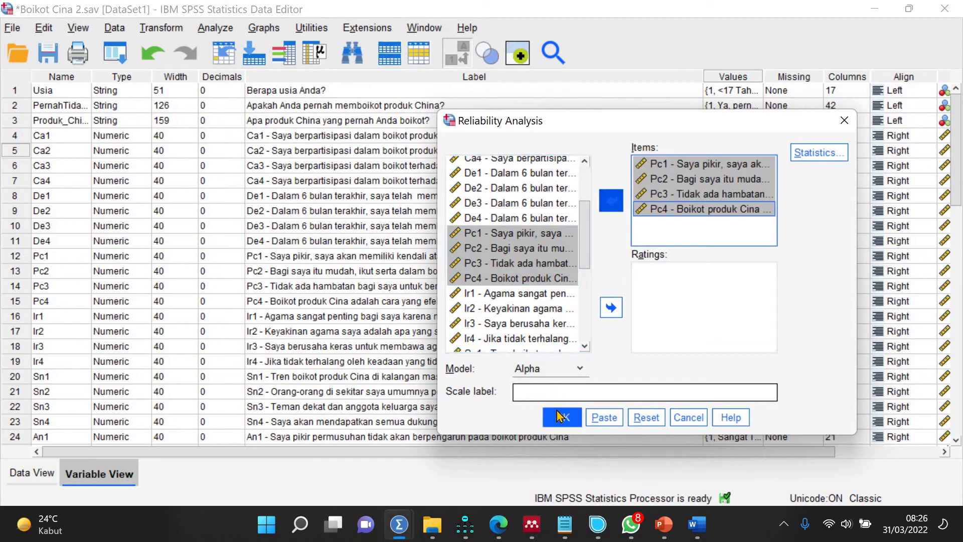
left_click(561, 417)
- In Word's Document1, enter the Cronbach's alpha 0.742 in the Pc table's component cell and clear the component number in the Ir table
left_click(244, 483)
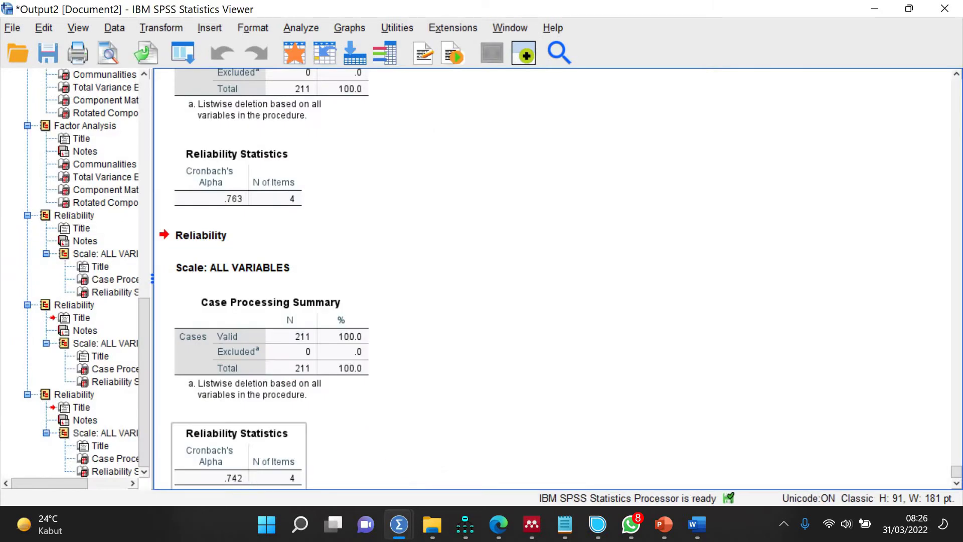
mouse_move(697, 525)
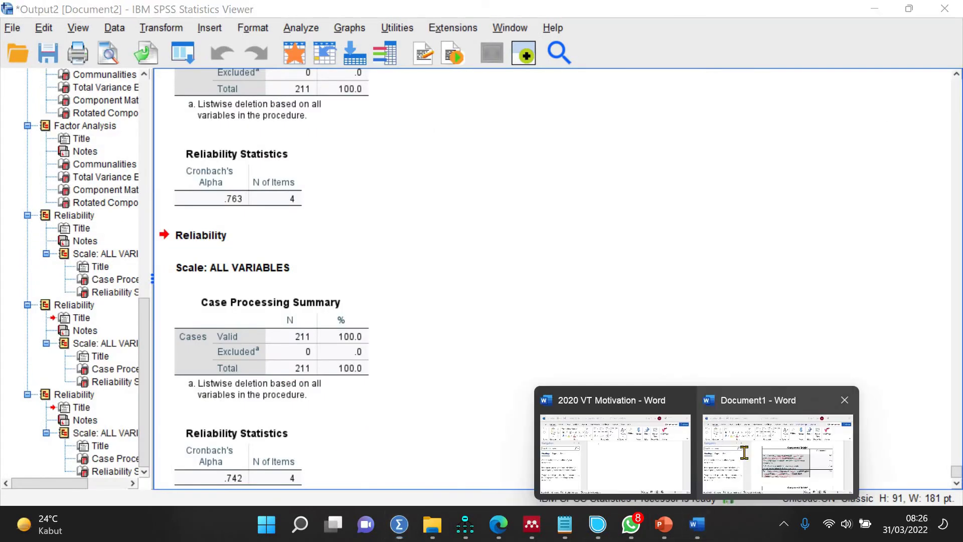
left_click(745, 453)
left_click(760, 246)
type("0.")
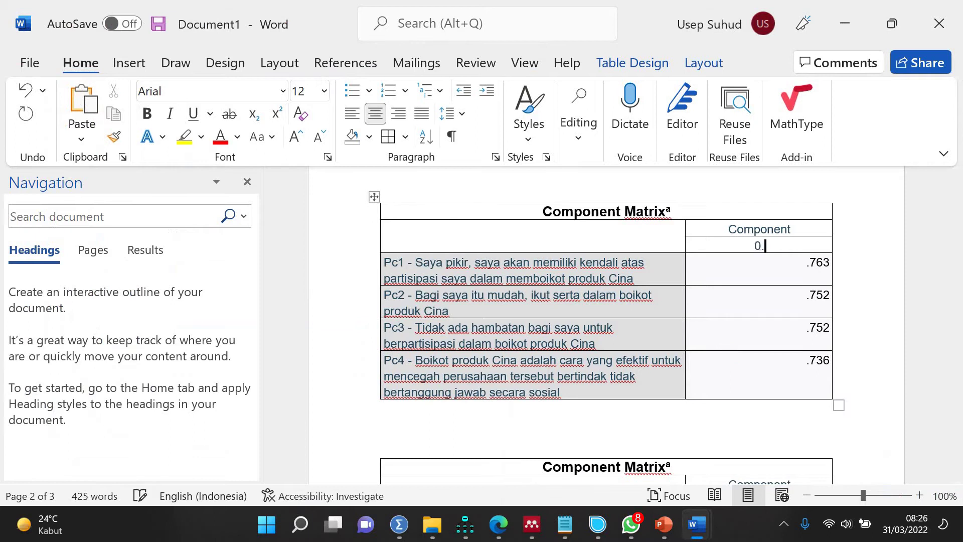
type("742")
left_click_drag(957, 306, 960, 339)
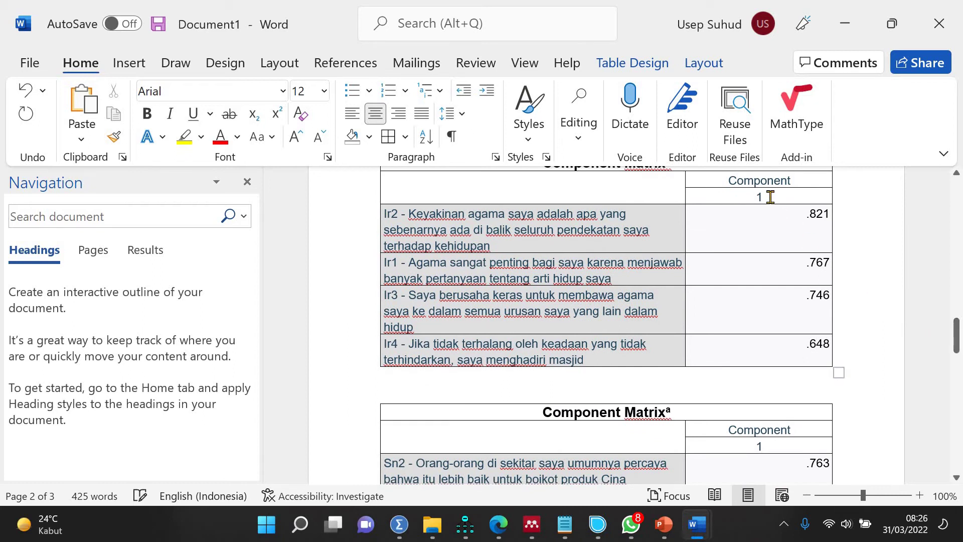
key("BackSpace")
- Switch to the SPSS Data Editor, reopen Reliability Analysis and remove Pc1 to Pc4 from the analysed items
left_click(490, 511)
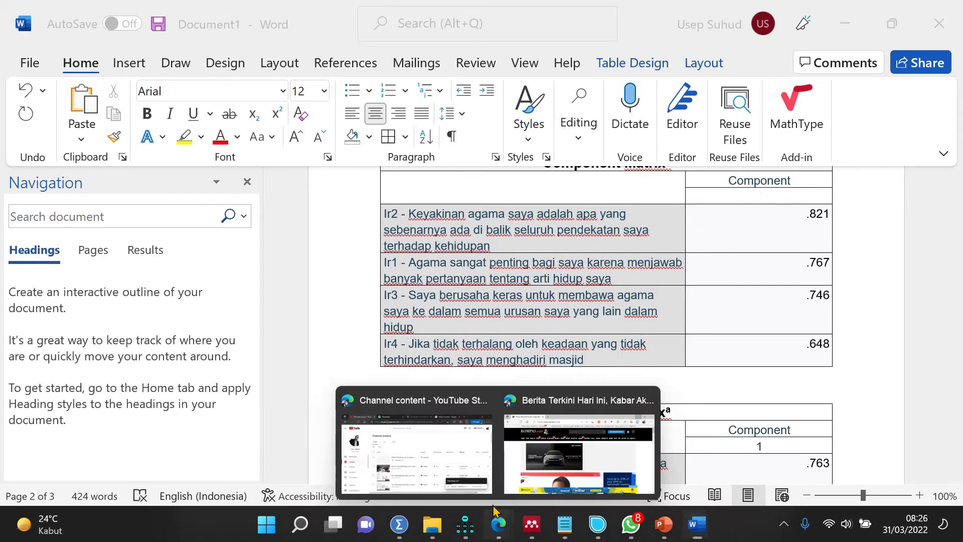
mouse_move(400, 526)
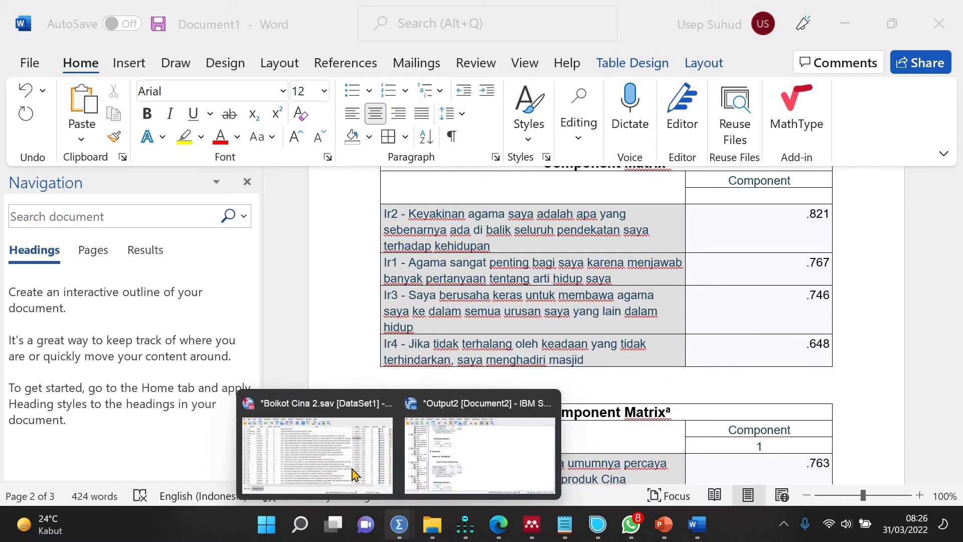
left_click(356, 477)
left_click(216, 29)
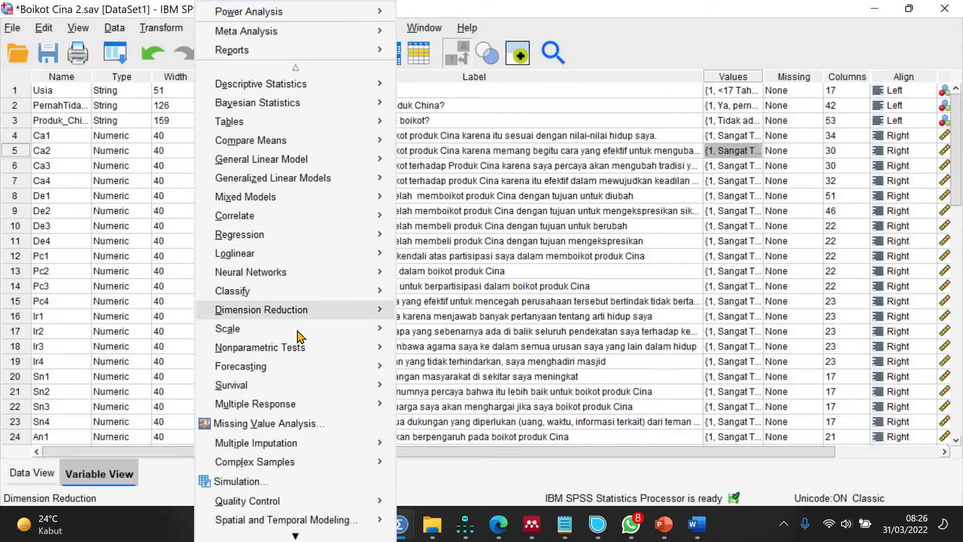
mouse_move(301, 329)
left_click(447, 331)
left_click(673, 205)
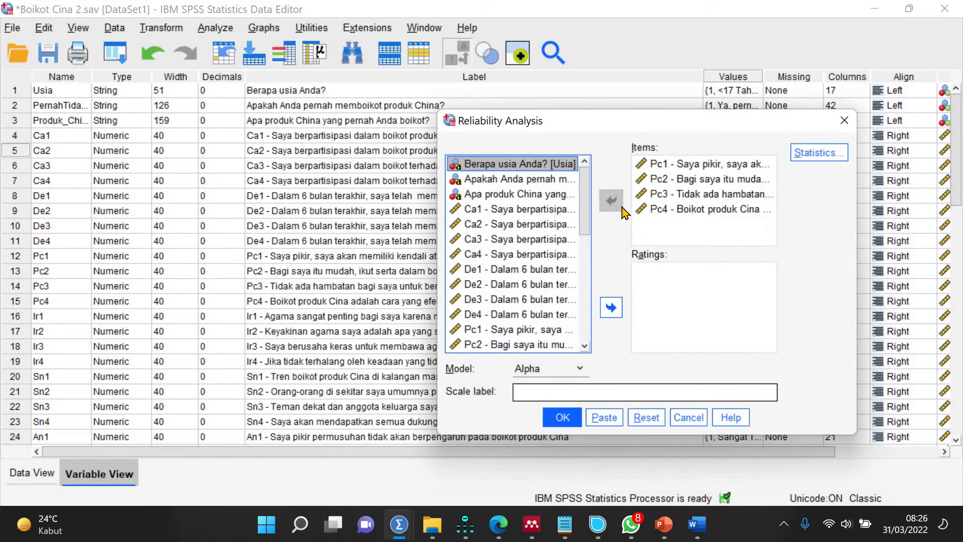
key("ctrl+a")
left_click(608, 205)
- Run the Reliability Analysis on items Ir1 to Ir4
left_click_drag(590, 217, 589, 273)
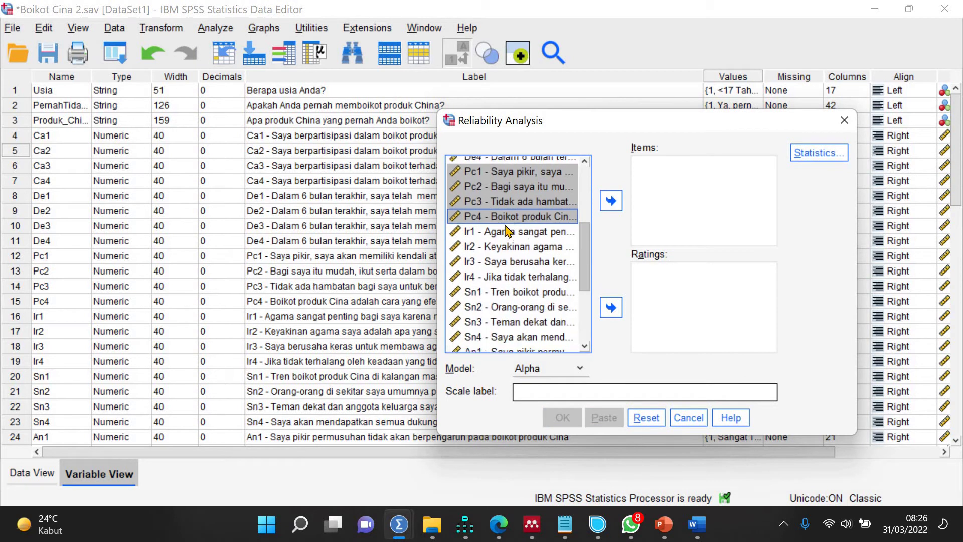
left_click(508, 229)
left_click(489, 277, "shift")
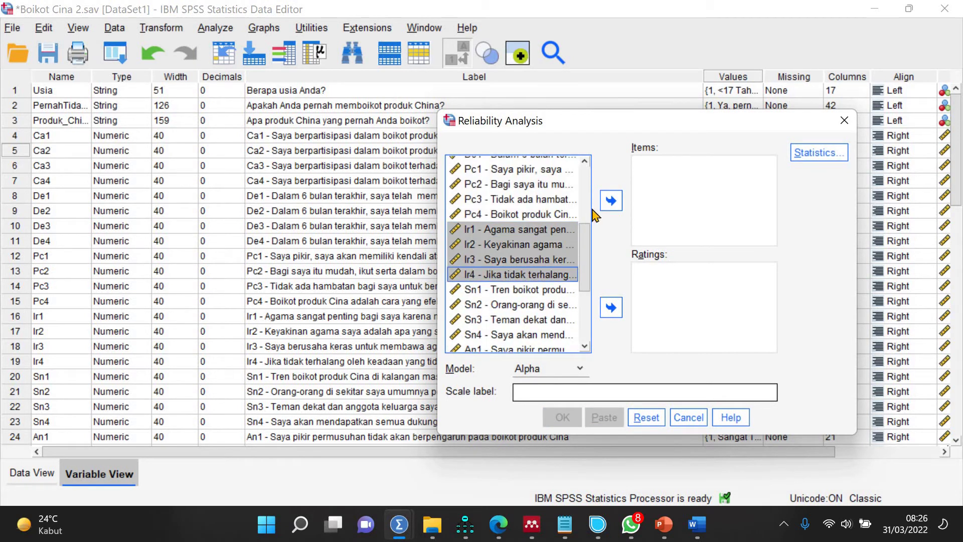
left_click(609, 205)
left_click(561, 417)
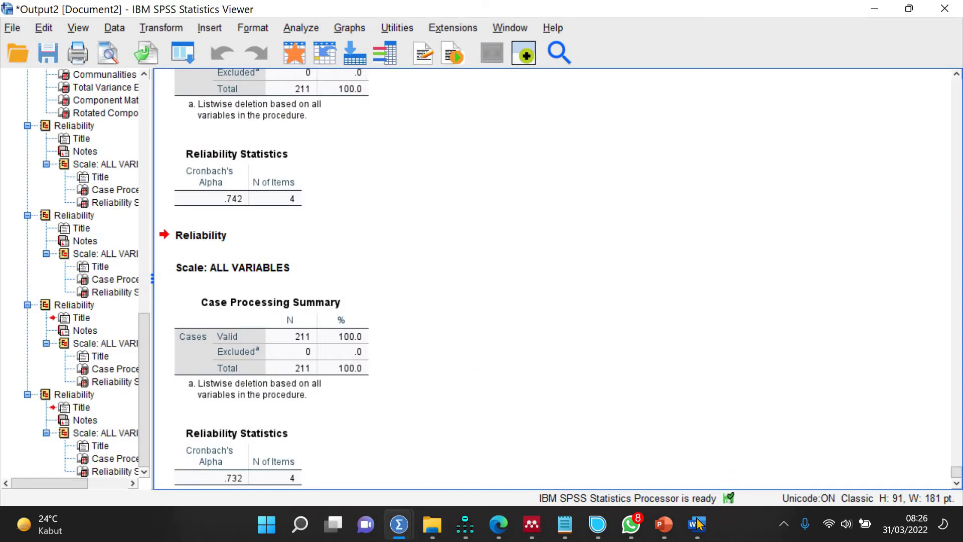
- In Word's Document1, enter the Cronbach's alpha 0.732 in the Ir table's component cell and clear the component number in the Sn table
mouse_move(697, 525)
left_click(775, 469)
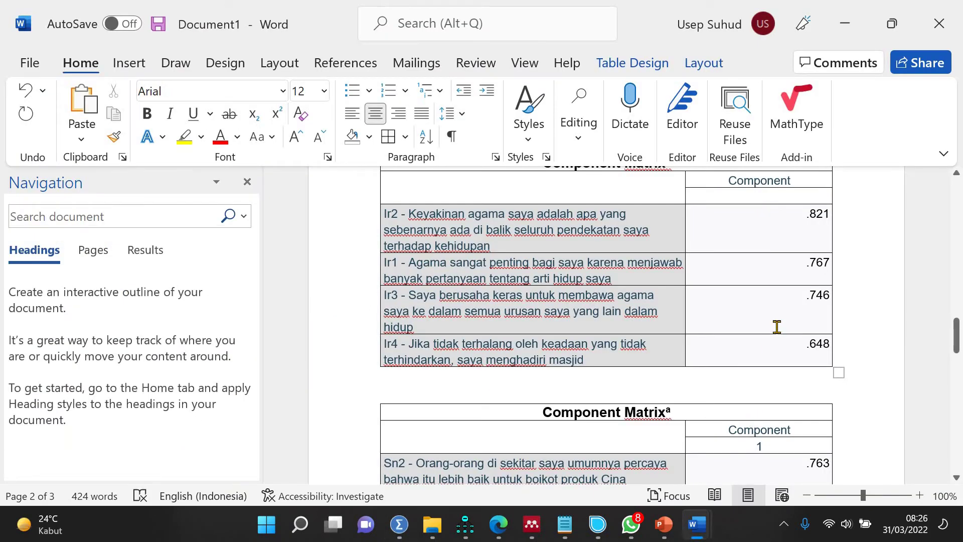
type("0.")
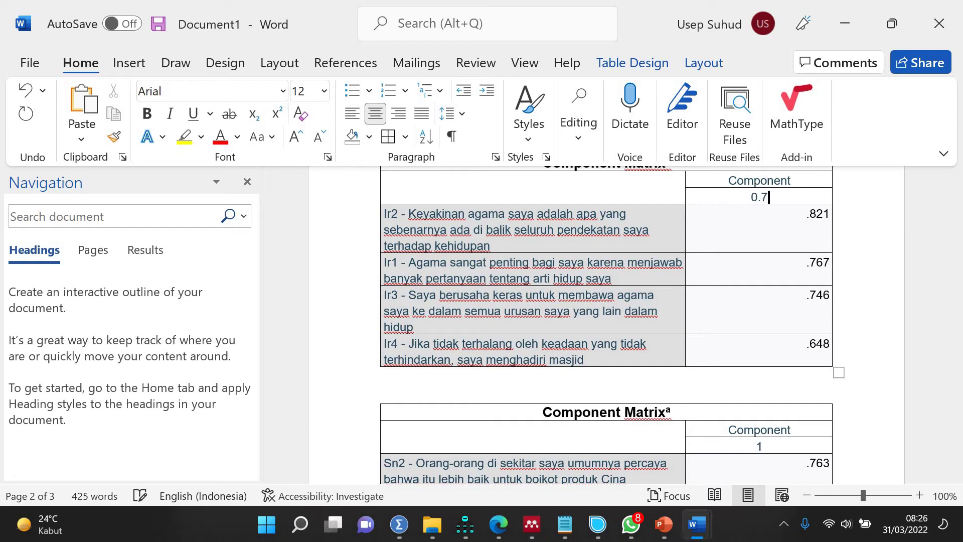
type("732")
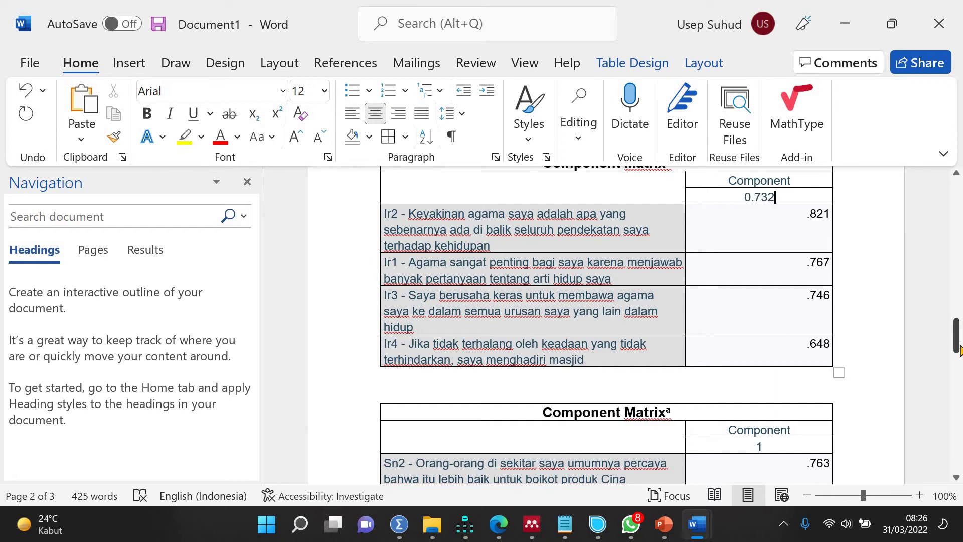
scroll(905, 299, "down", 5)
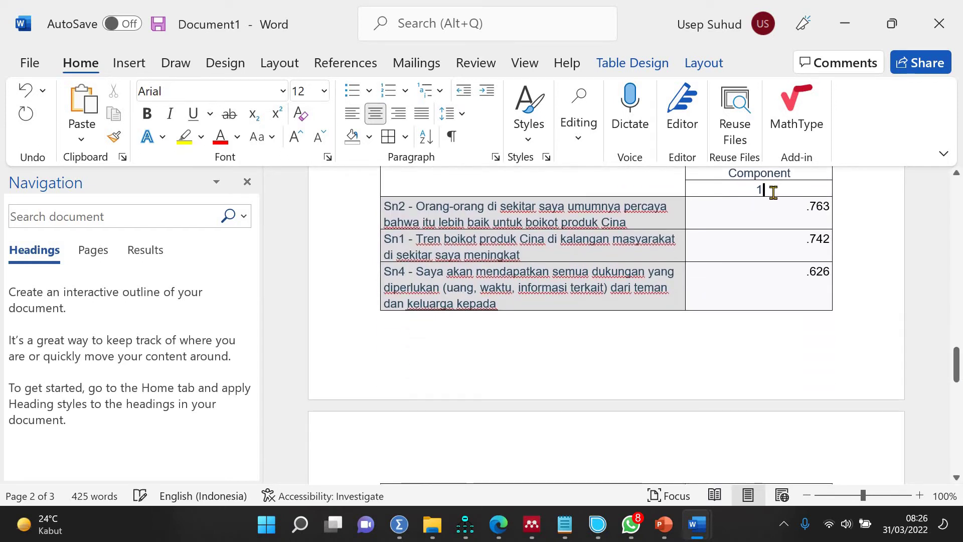
key("BackSpace")
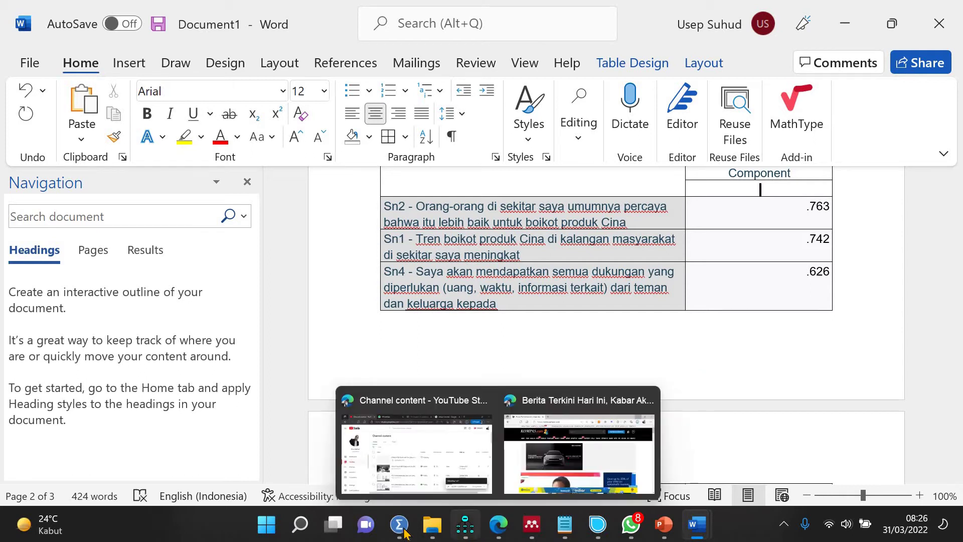
- Switch to the SPSS Data Editor, reopen Reliability Analysis and remove Ir1 to Ir4 from the analysed items
left_click(399, 524)
left_click(374, 453)
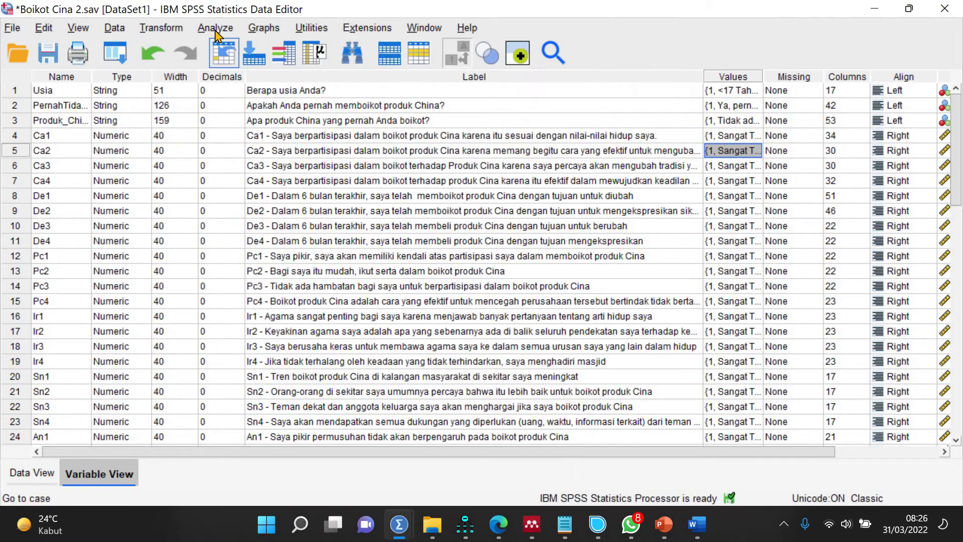
left_click(211, 27)
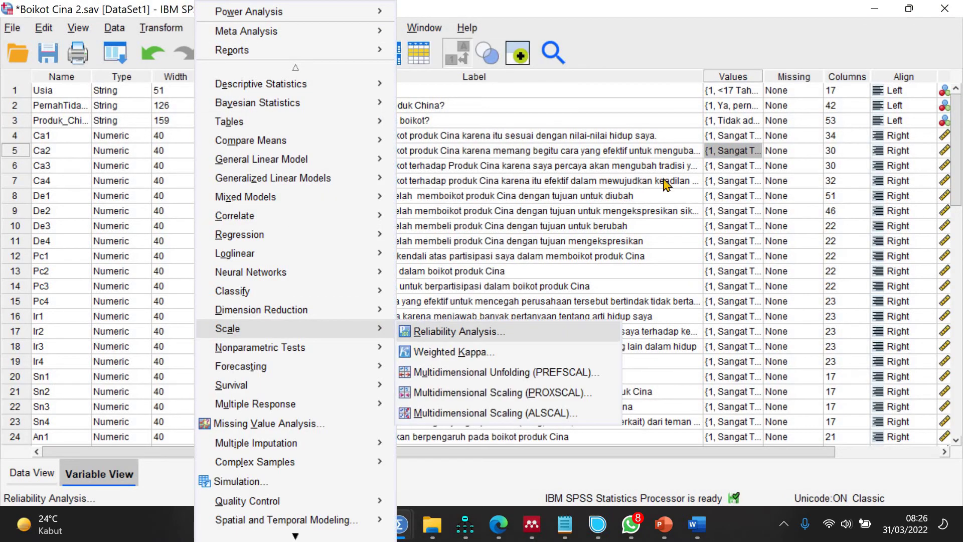
left_click(432, 331)
left_click(611, 202)
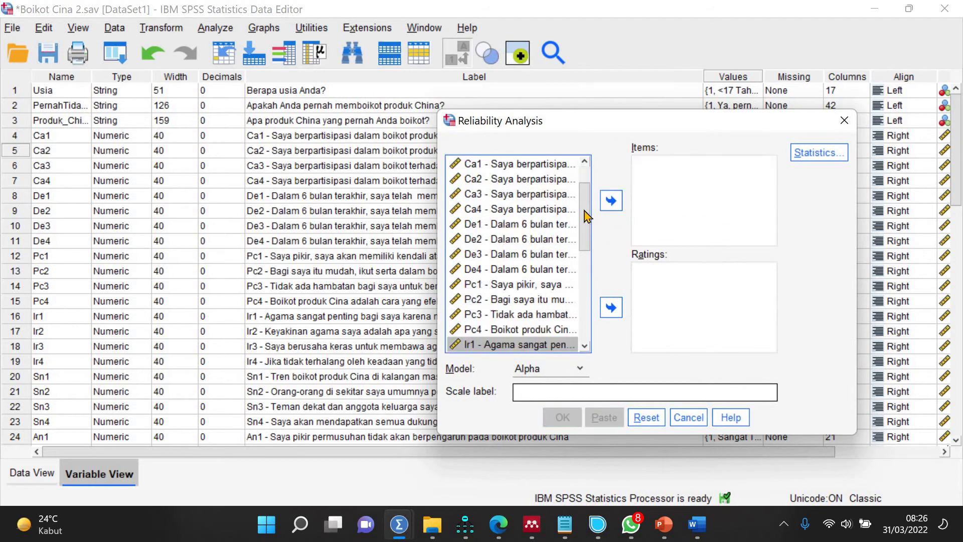
- Run the Reliability Analysis on items Sn1 to Sn4
scroll(597, 301, "down", 5)
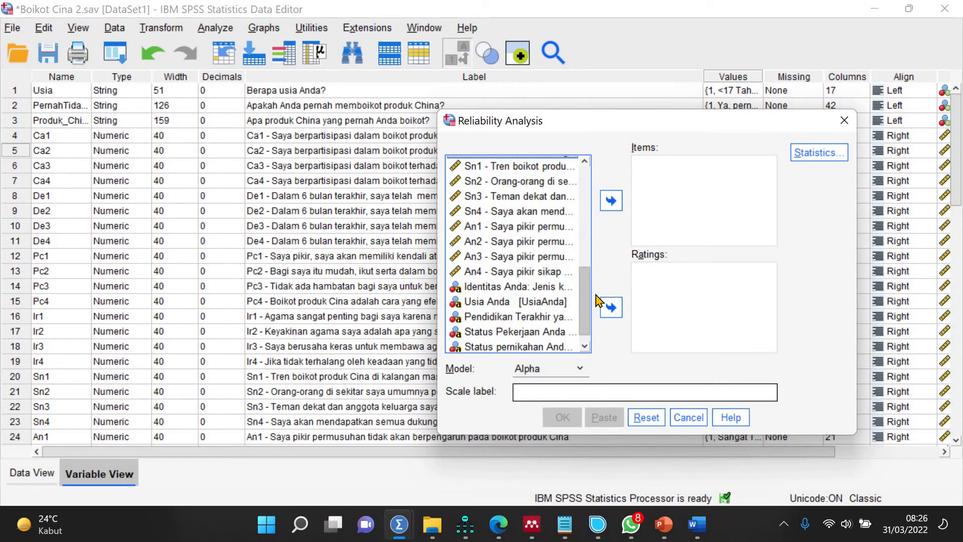
left_click(506, 168)
left_click(576, 209, "shift")
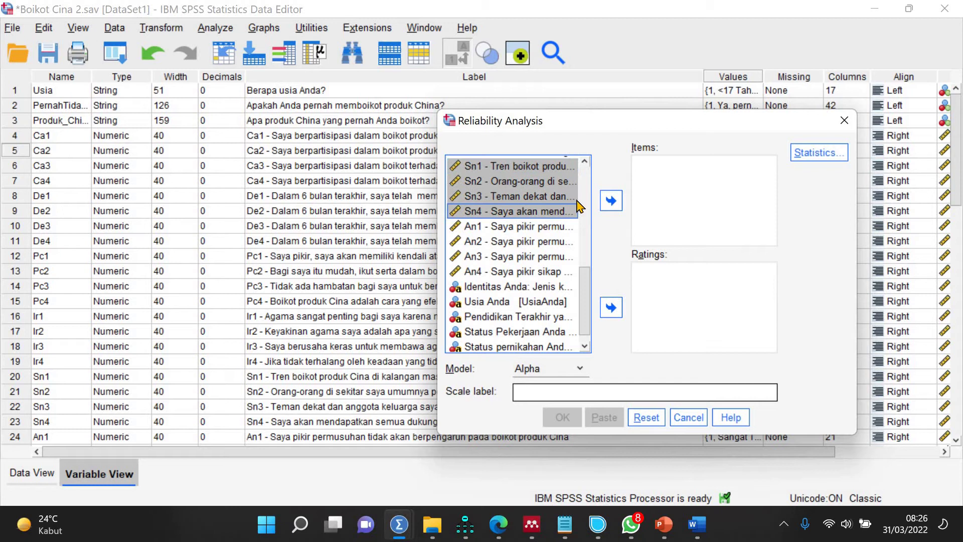
left_click(611, 201)
left_click(562, 418)
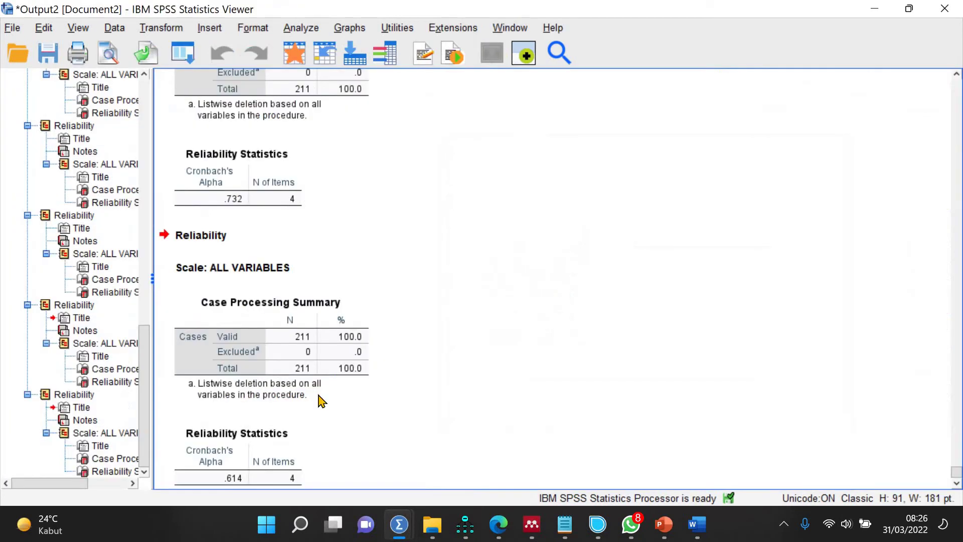
- In Word's Document1, enter the Cronbach's alpha 0.614 in the Sn table's empty component cell
mouse_move(700, 524)
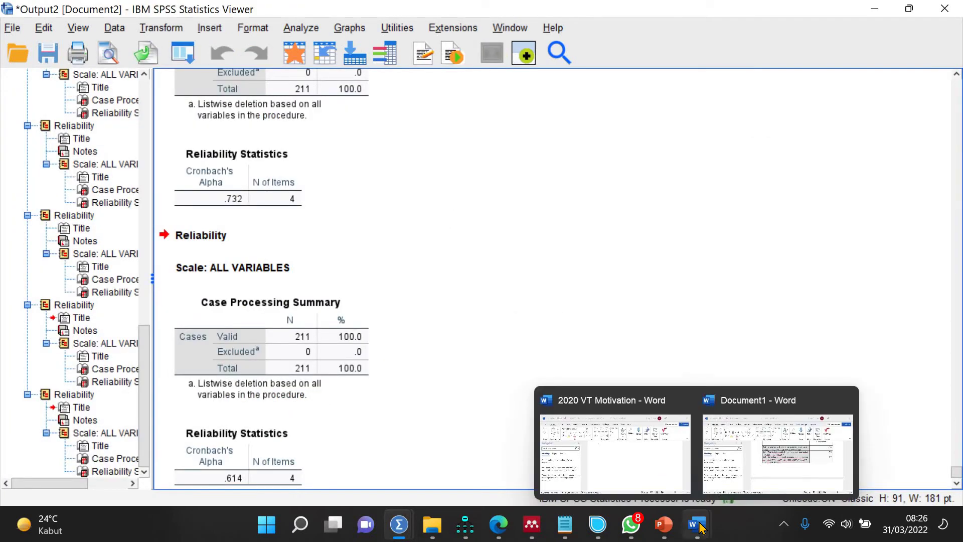
left_click(778, 466)
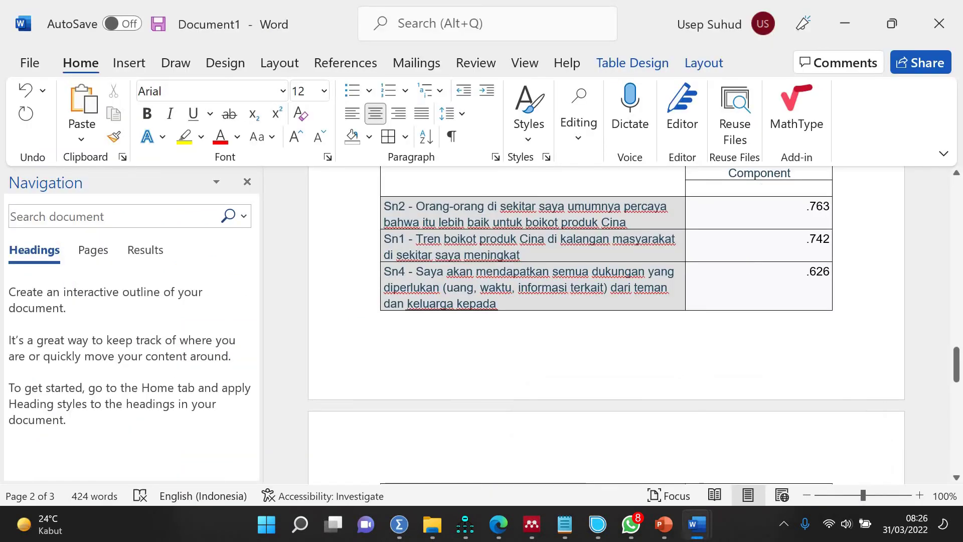
type("0.614")
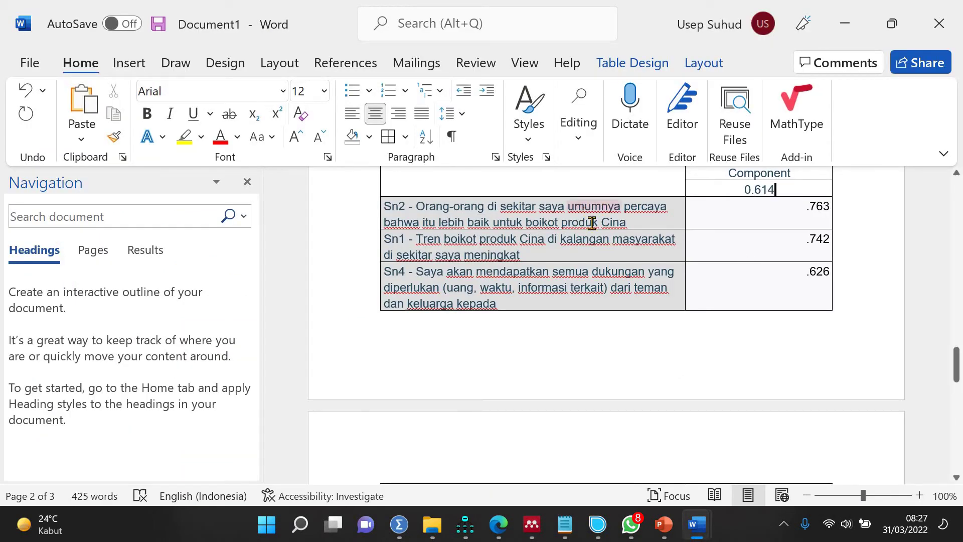
- Insert a new column to the right of the loadings column in the Ir component matrix
scroll(586, 221, "up", 5)
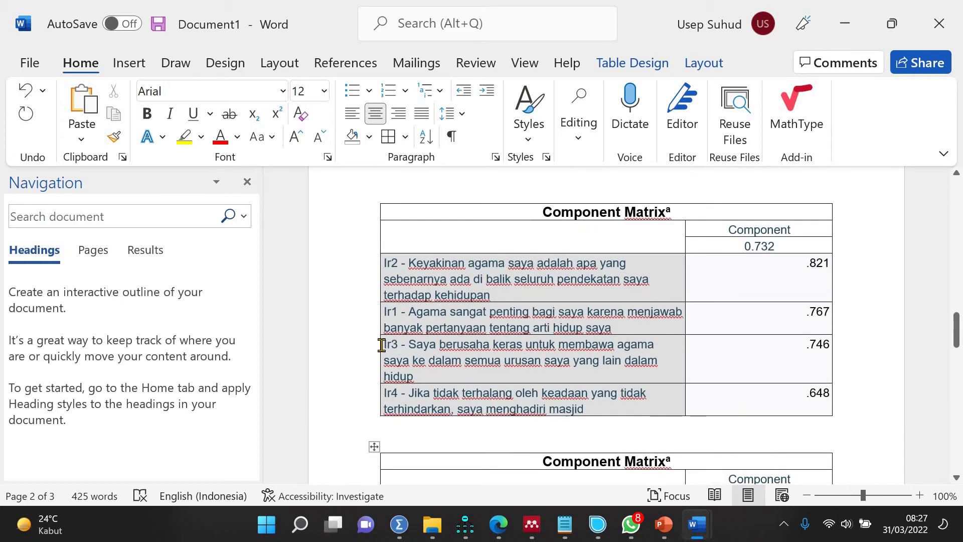
scroll(550, 264, "down", 5)
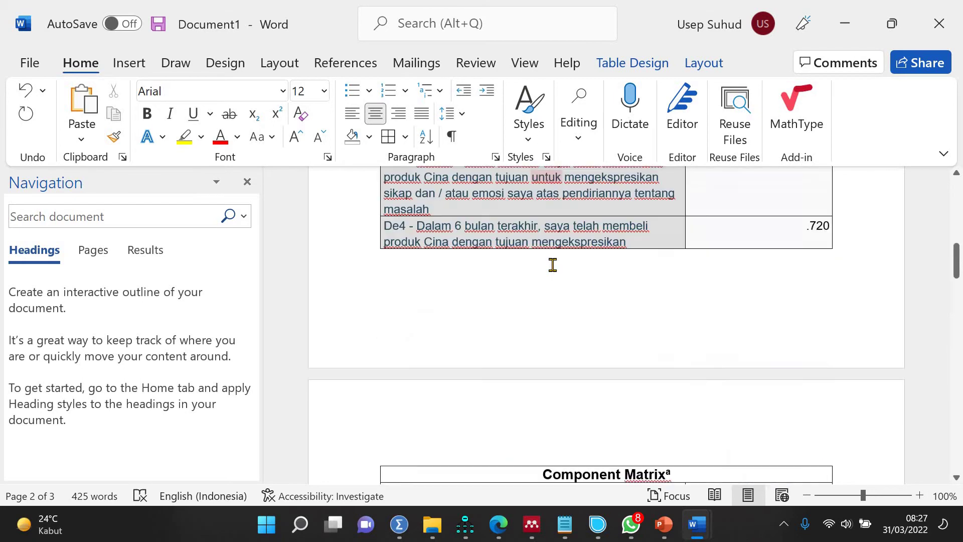
scroll(552, 264, "up", 2)
scroll(552, 264, "down", 10)
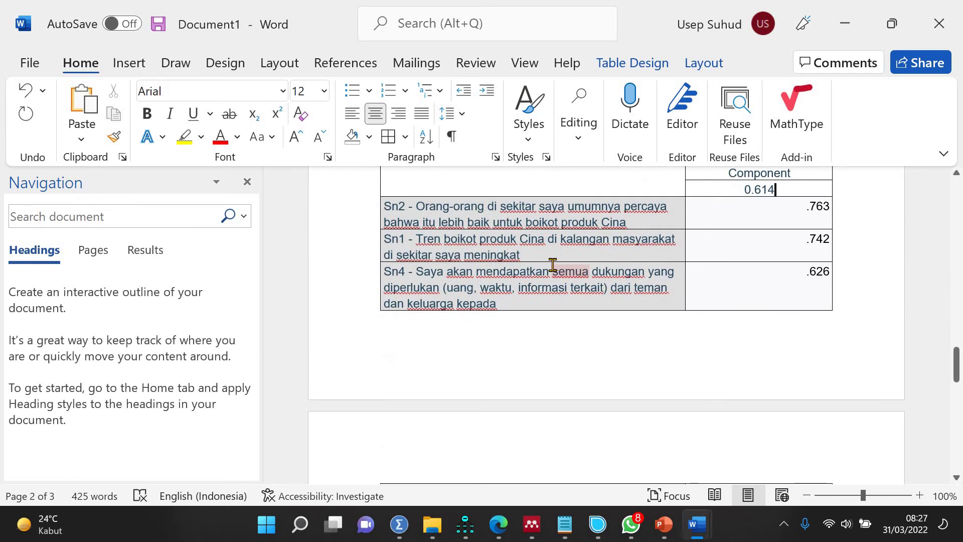
scroll(552, 265, "up", 5)
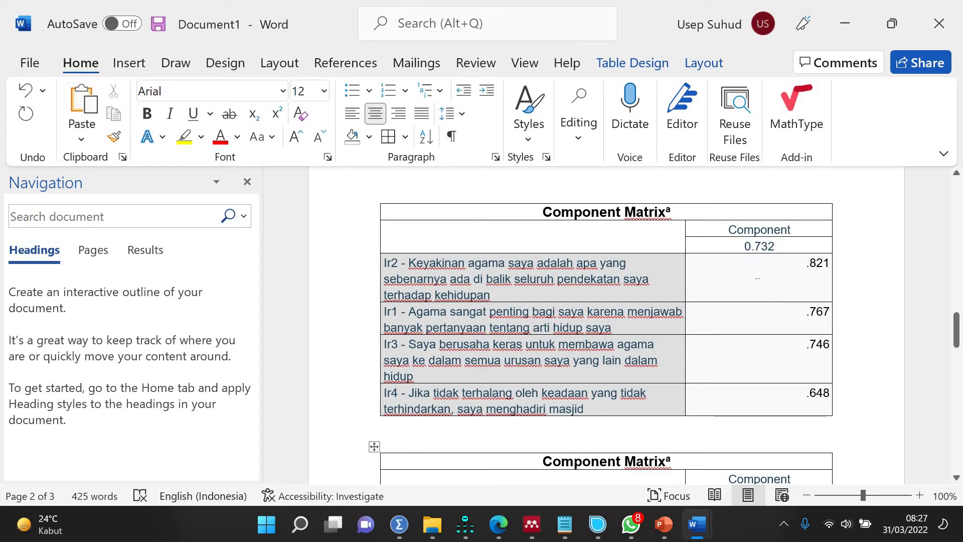
right_click(759, 289)
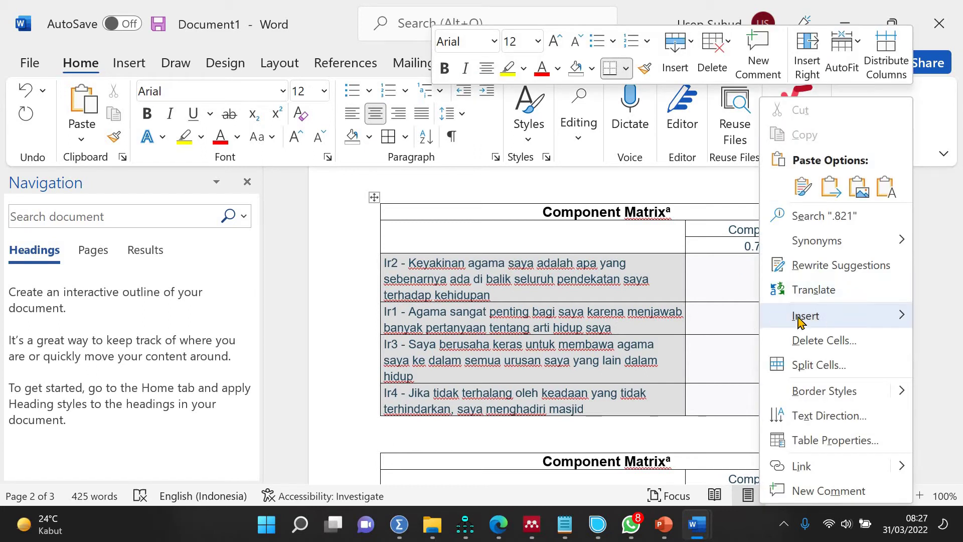
mouse_move(788, 316)
left_click(694, 344)
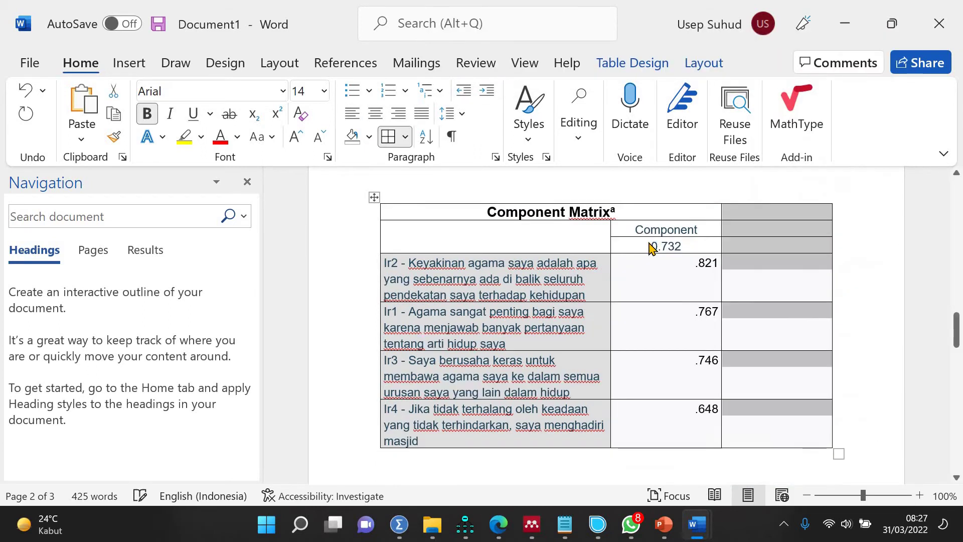
- Move the Ir table's Cronbach's alpha, 0.732, from the component cell into the new column
left_click(650, 245)
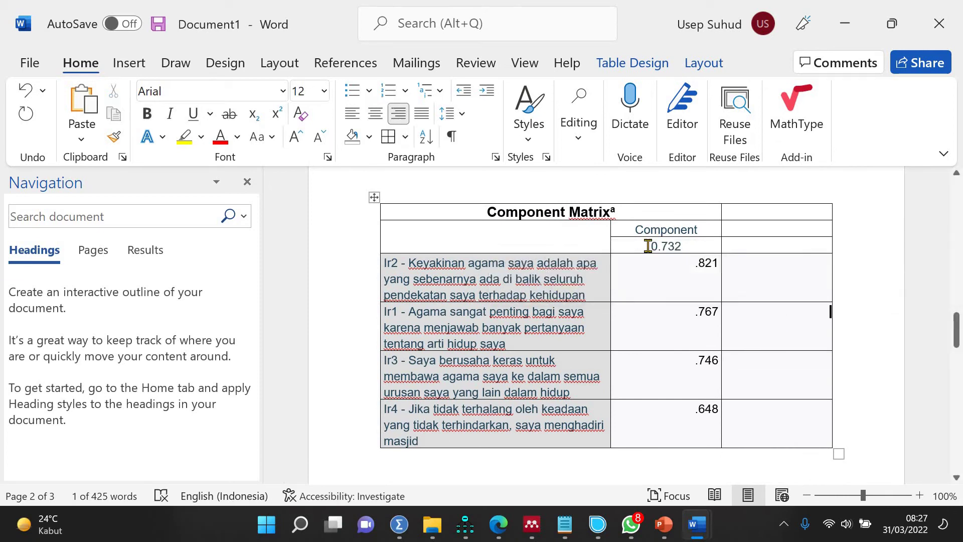
double_click(667, 246)
left_click_drag(667, 247, 756, 296)
- Insert a new column to the right of the loadings column in the Sn component matrix
scroll(757, 262, "down", 6)
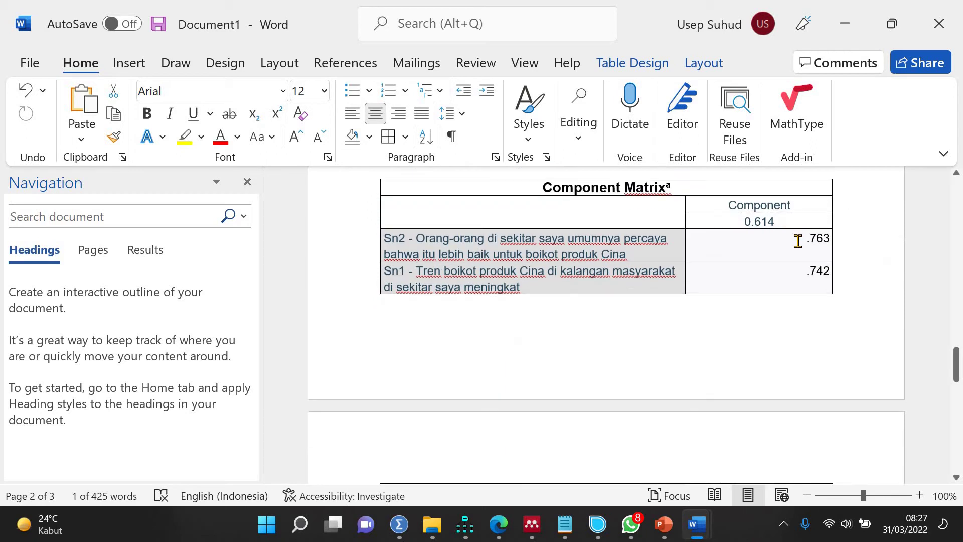
left_click(798, 241)
right_click(799, 244)
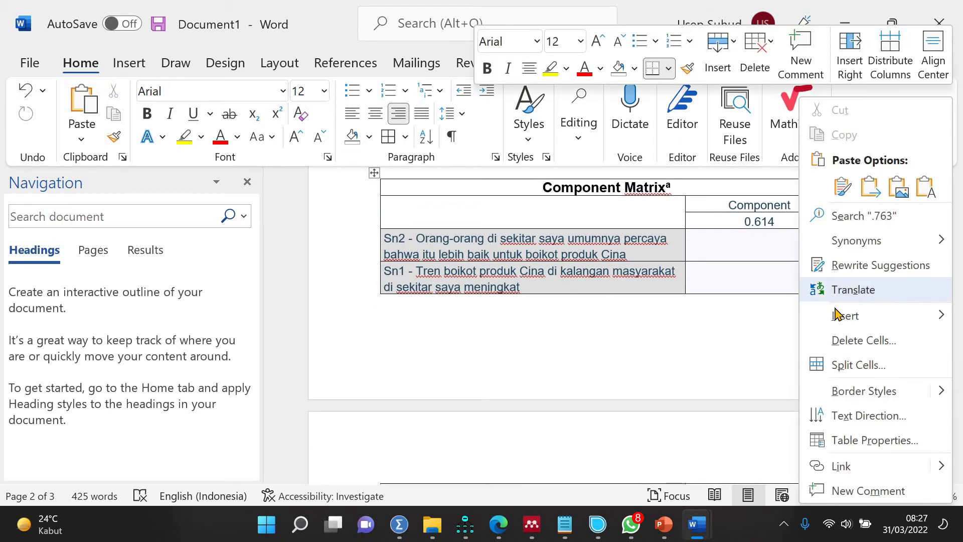
mouse_move(846, 316)
left_click(761, 342)
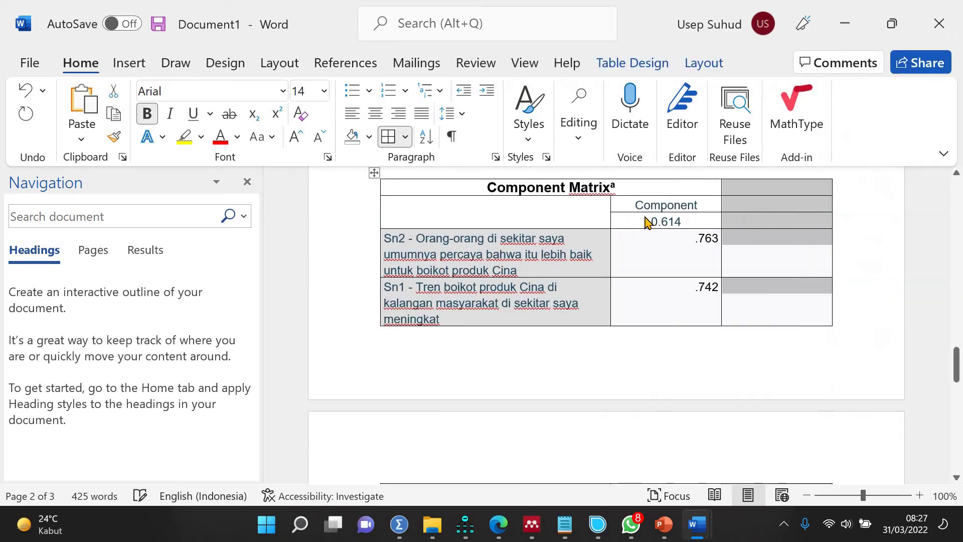
- Move the Sn table's Cronbach's alpha, 0.614, from the component cell into the new column
left_click(648, 218)
double_click(682, 220)
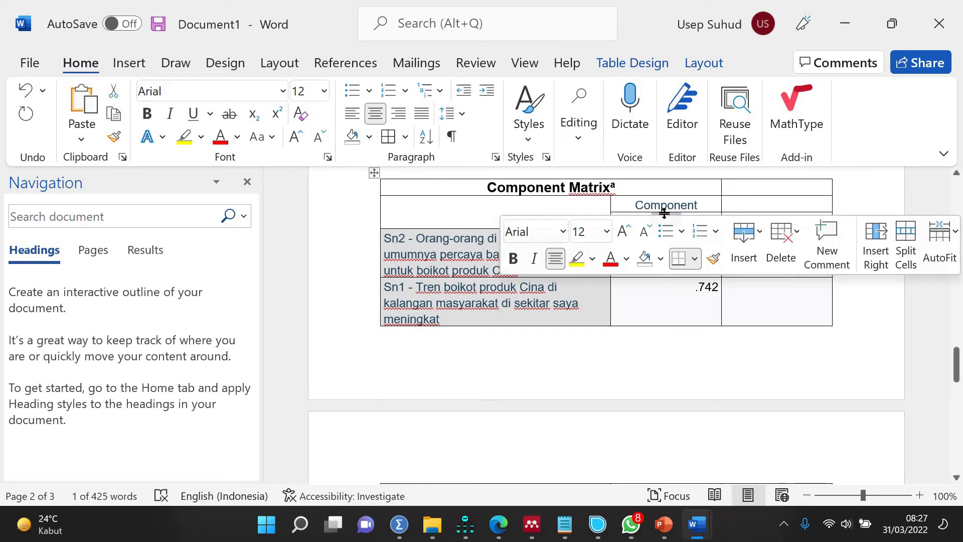
left_click_drag(680, 218, 752, 226)
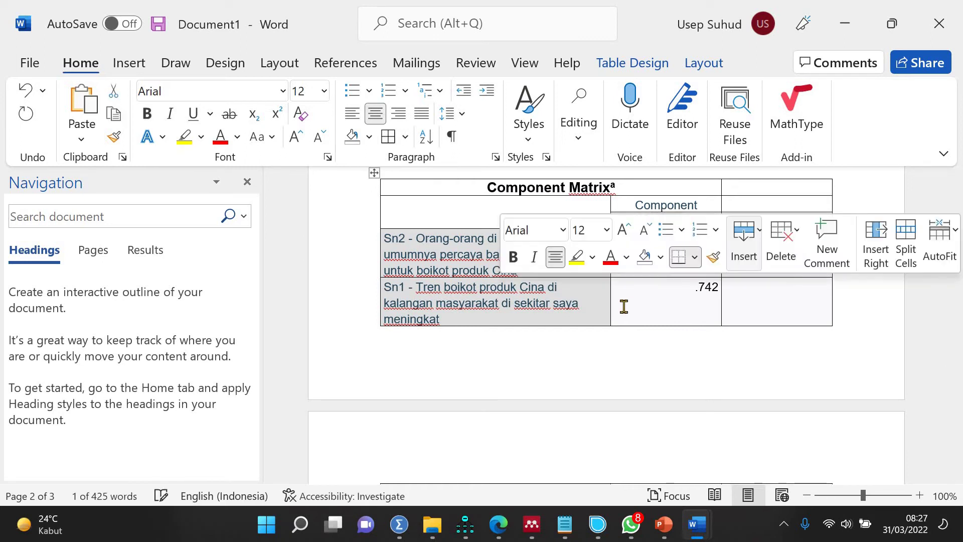
- Insert a new column to the right of the loadings column in the An component matrix
scroll(623, 306, "down", 2)
scroll(623, 306, "down", 3)
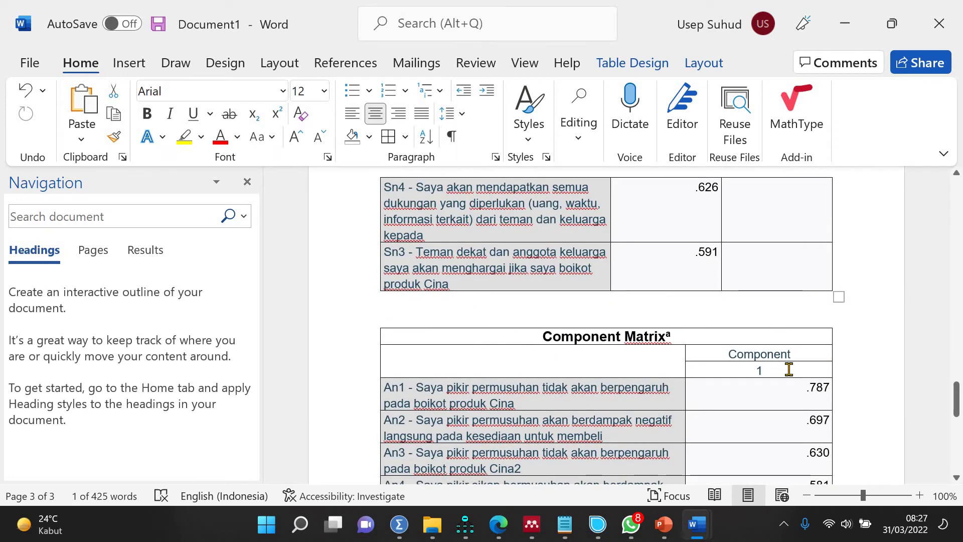
right_click(790, 370)
mouse_move(833, 315)
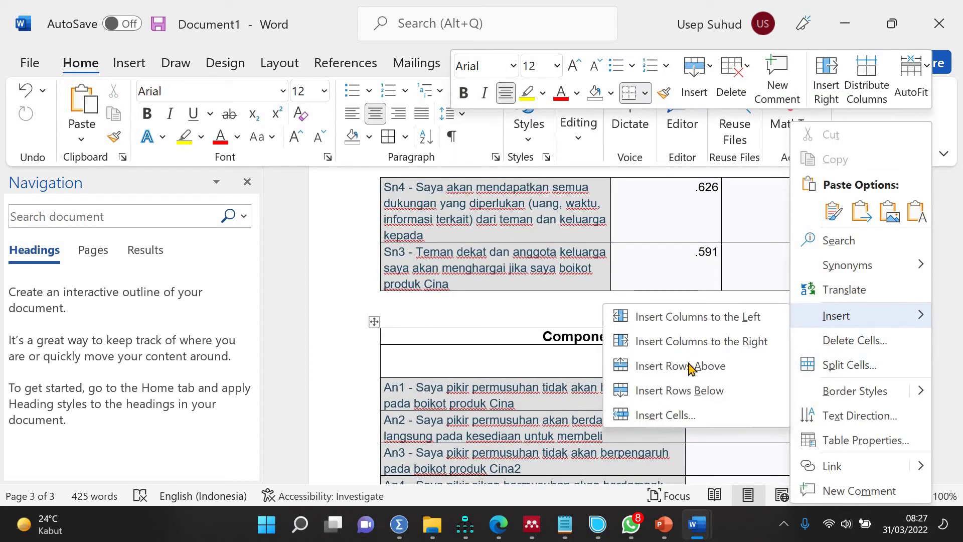
left_click(692, 342)
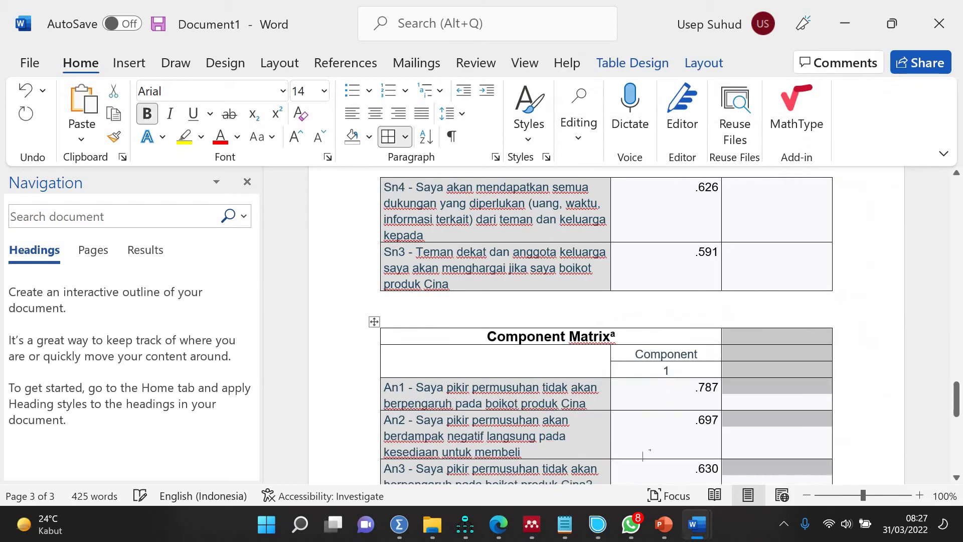
- In SPSS, run a reliability analysis with the Alpha model on An1 to An4, replacing the Sn items
left_click(399, 524)
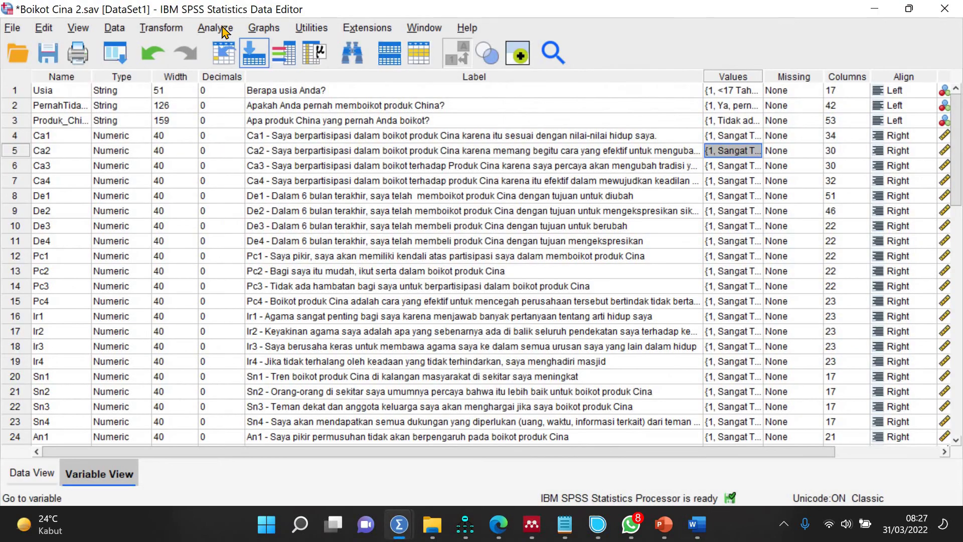
left_click(207, 28)
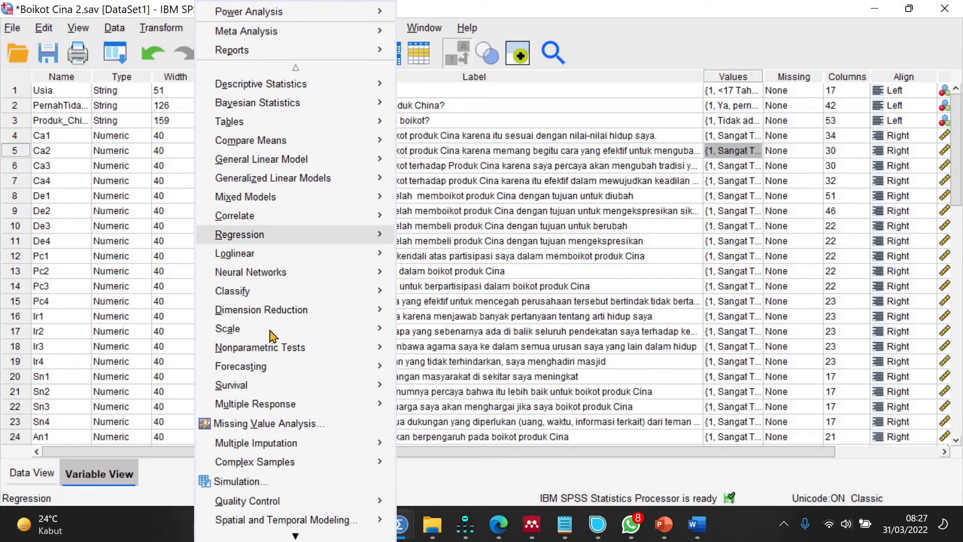
mouse_move(270, 329)
left_click(432, 333)
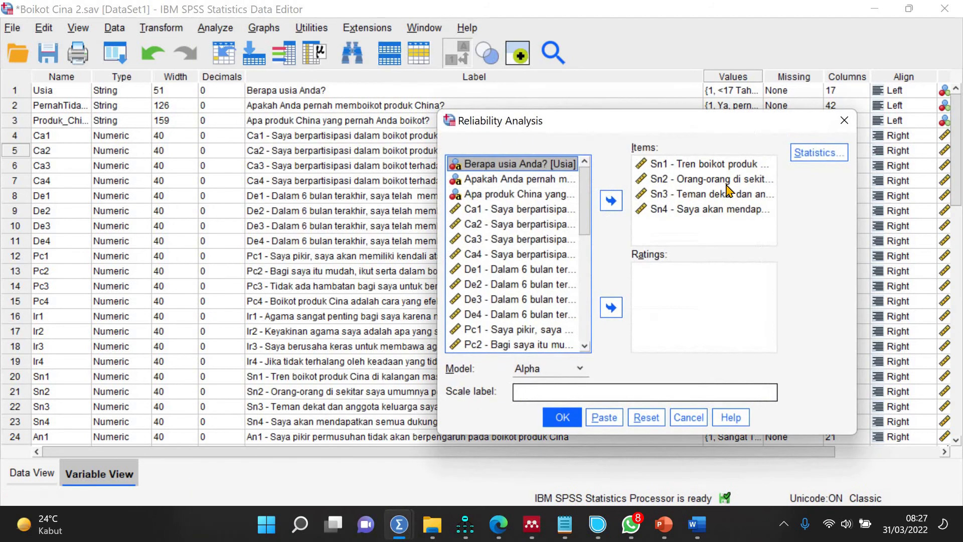
left_click_drag(639, 164, 609, 205)
left_click(609, 206)
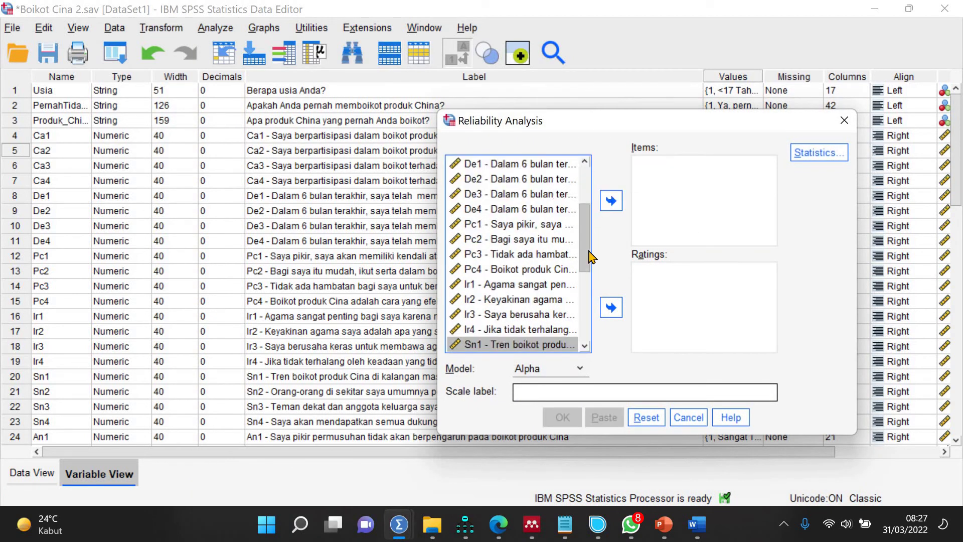
scroll(514, 228, "down", 4)
left_click(513, 226)
left_click(504, 273, "shift")
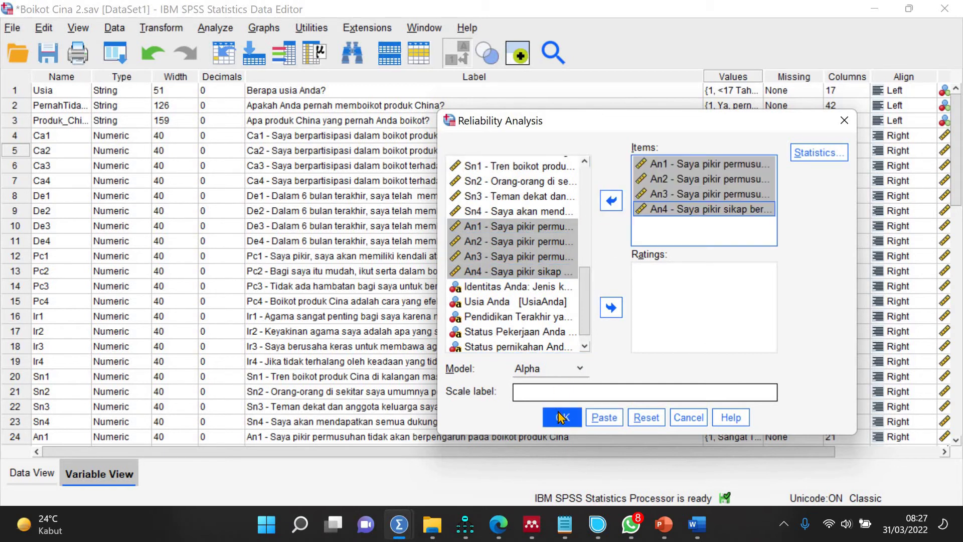
left_click(561, 416)
- In Word's Document1, enter the Cronbach's alpha 0.606 in the An table's new column, beside the component number
left_click(250, 473)
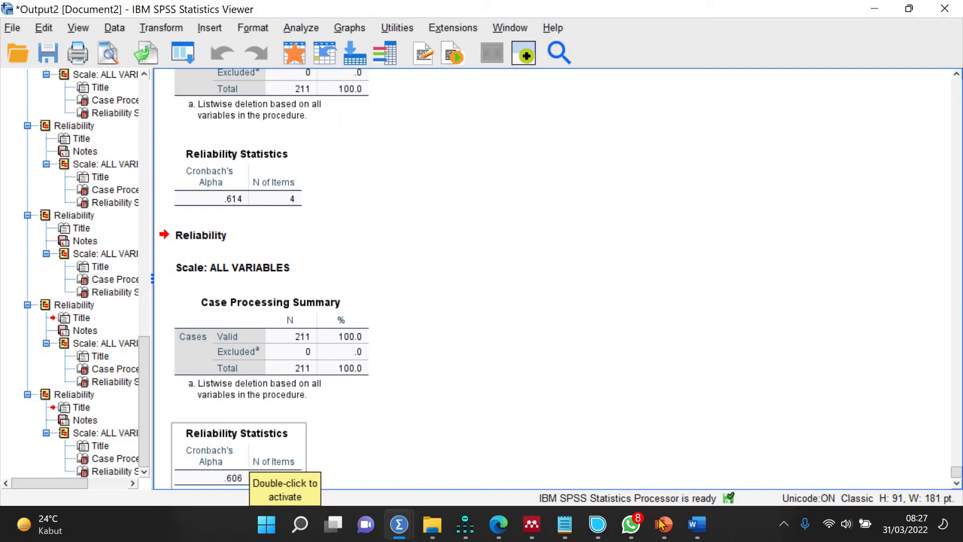
mouse_move(697, 525)
left_click(783, 461)
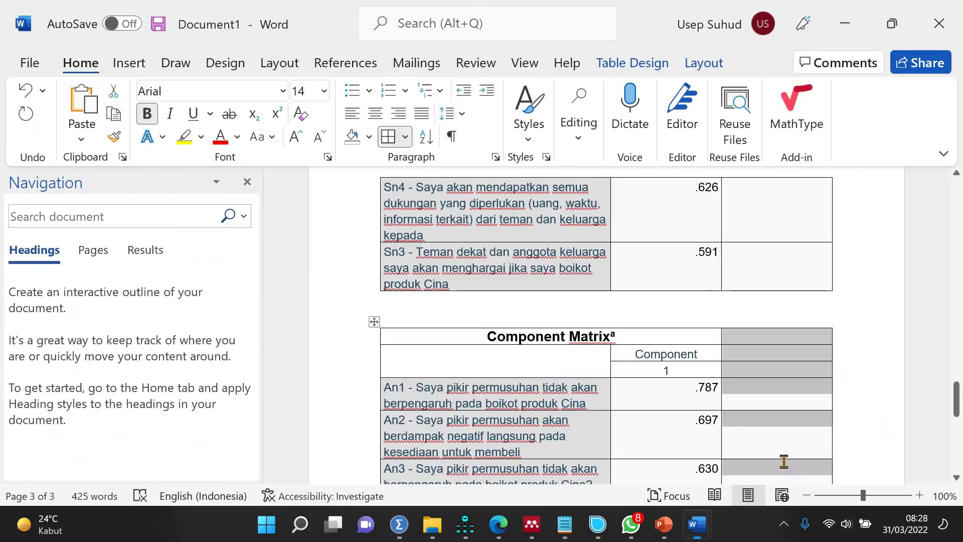
left_click(797, 372)
type("0.606")
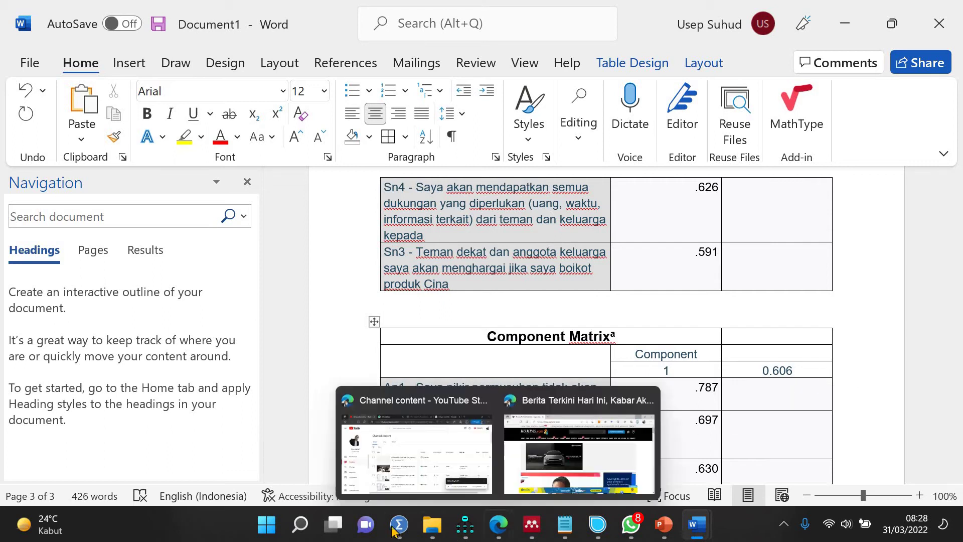
- In SPSS, rerun the reliability analysis for An1 to An4 with the Item, Scale and Scale if item deleted descriptives enabled
mouse_move(400, 524)
left_click(389, 445)
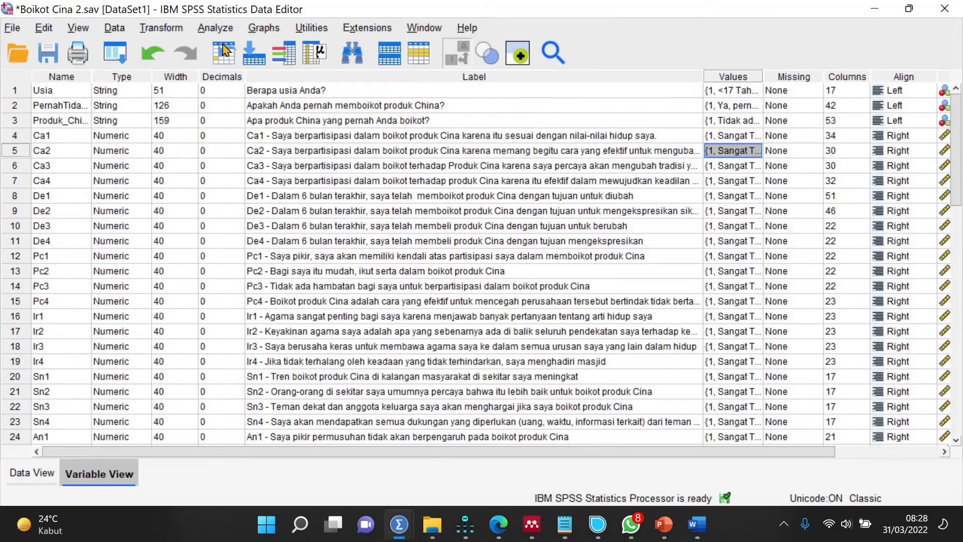
left_click(220, 28)
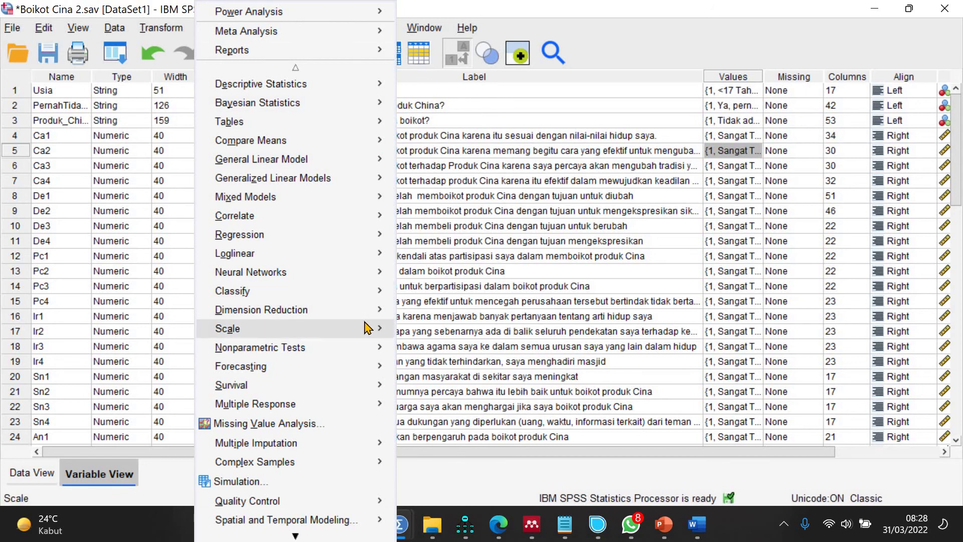
mouse_move(370, 327)
left_click(423, 333)
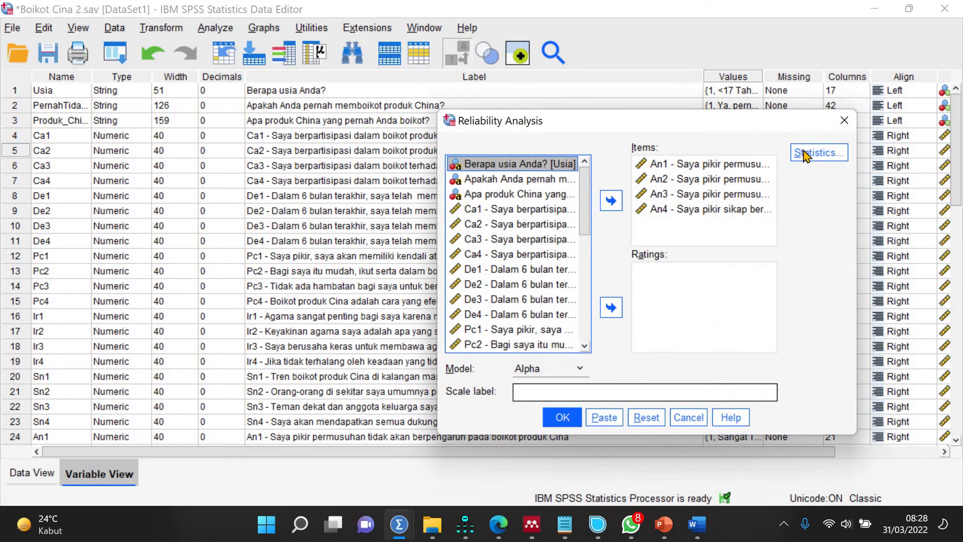
left_click(803, 153)
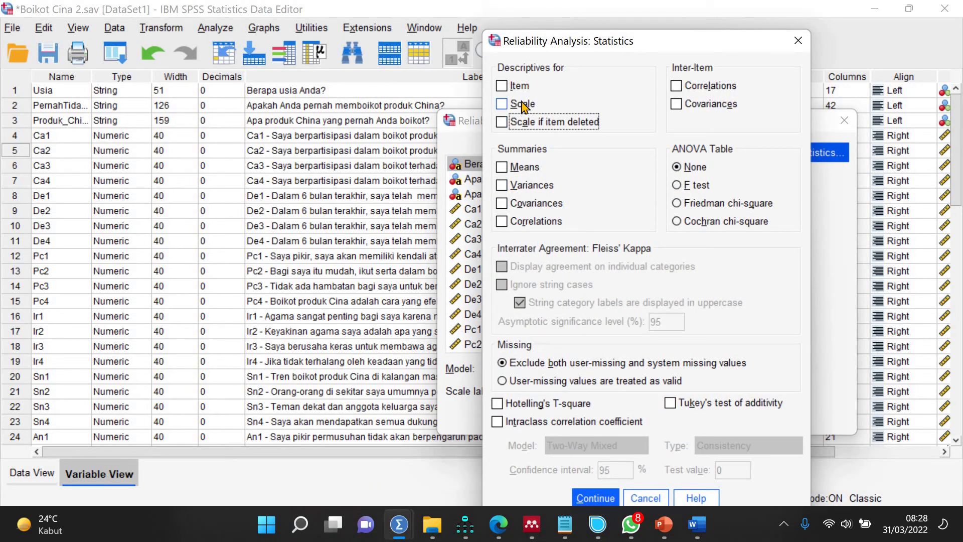
left_click(521, 102)
left_click(521, 85)
left_click(519, 107)
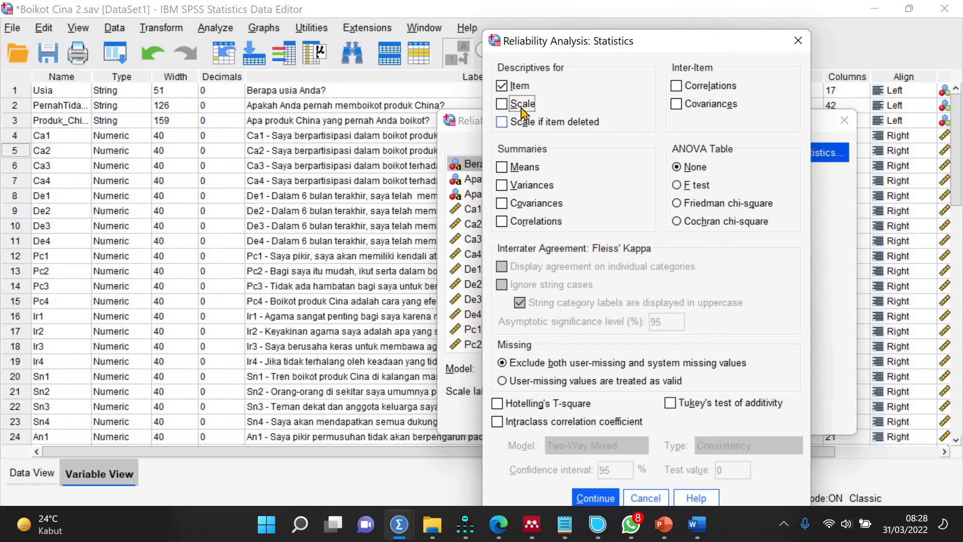
left_click(521, 118)
left_click(521, 107)
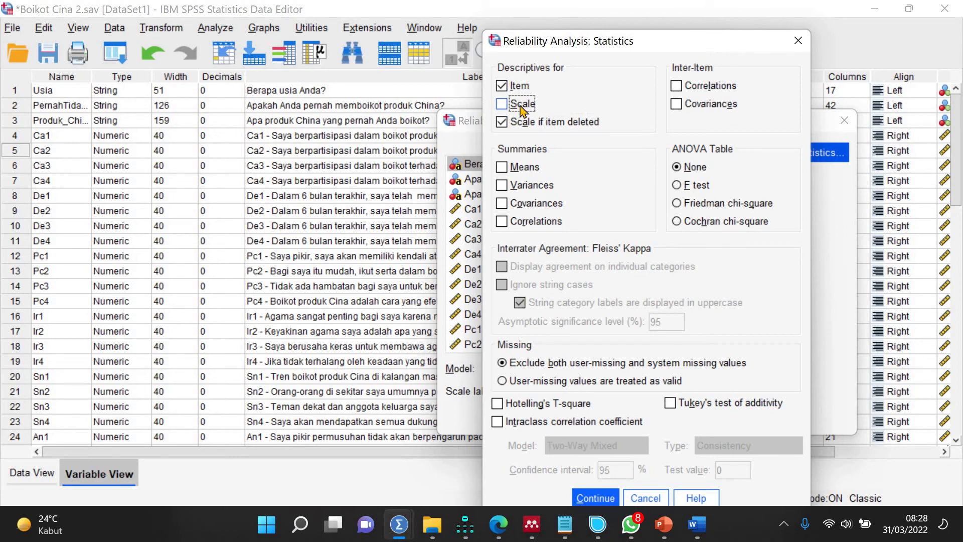
left_click(595, 498)
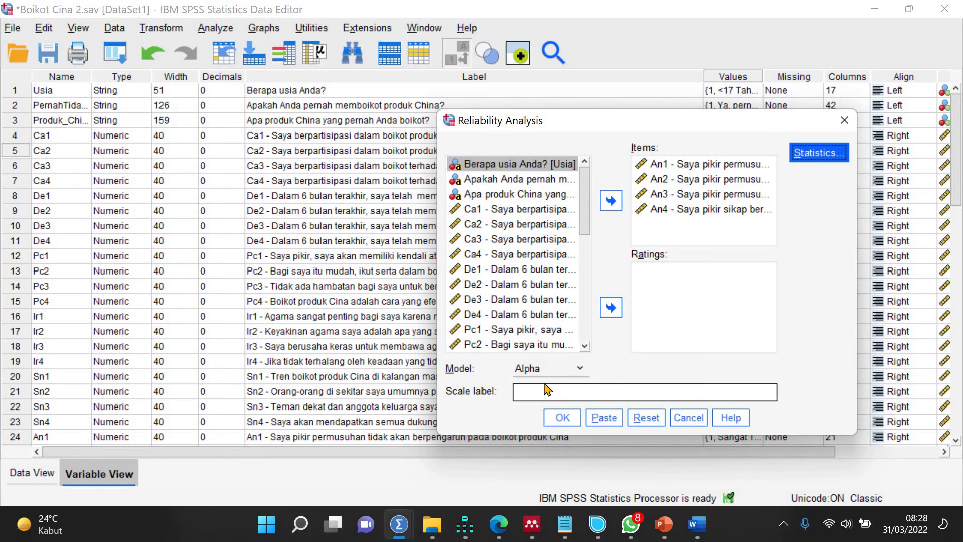
left_click(562, 418)
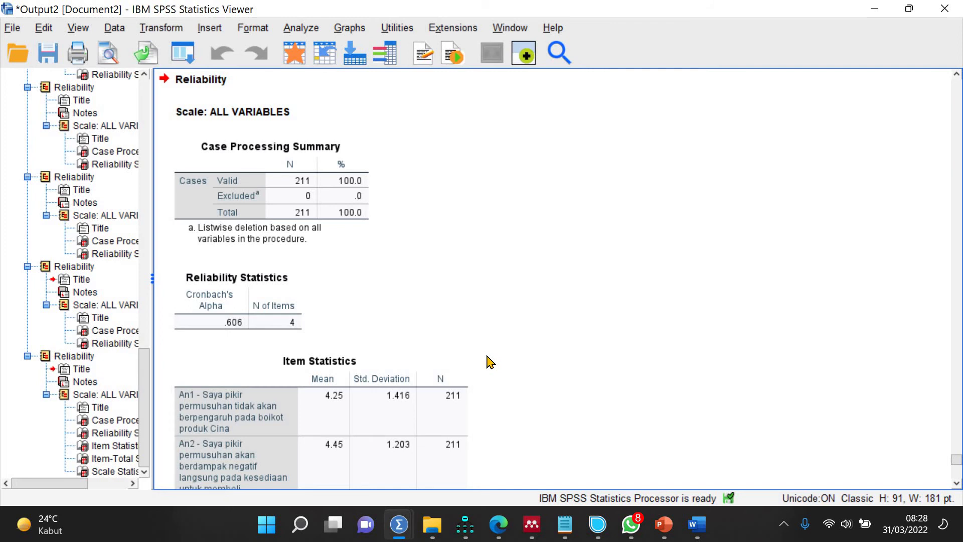
- Examine the An items' Cronbach's alpha if item deleted values and compare them with the construct's overall alpha
scroll(565, 247, "down", 8)
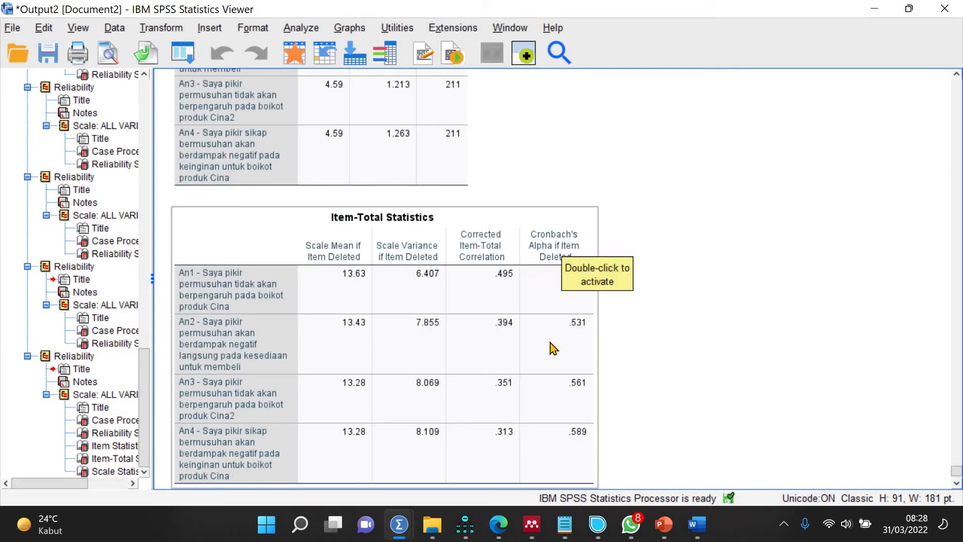
scroll(554, 358, "down", 3)
left_click(707, 231)
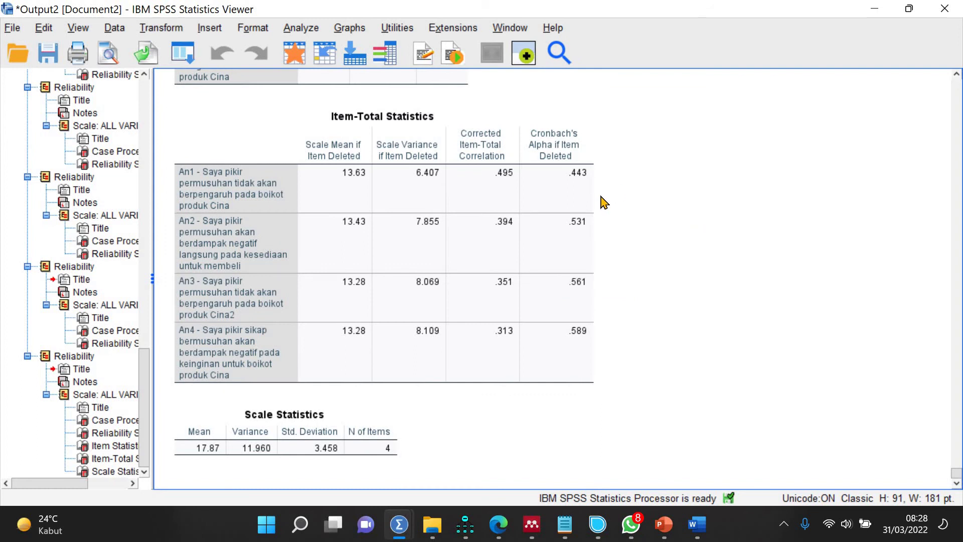
left_click(563, 192)
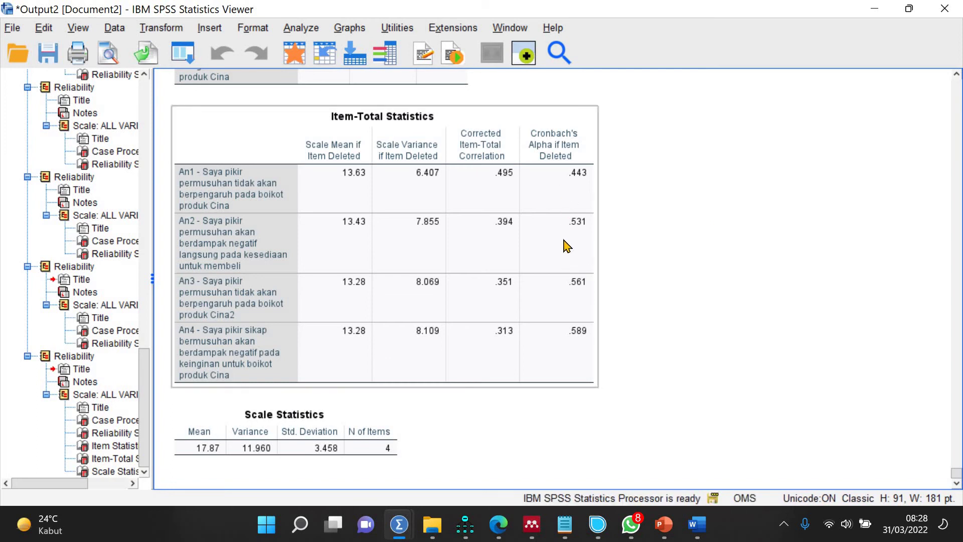
scroll(567, 245, "up", 10)
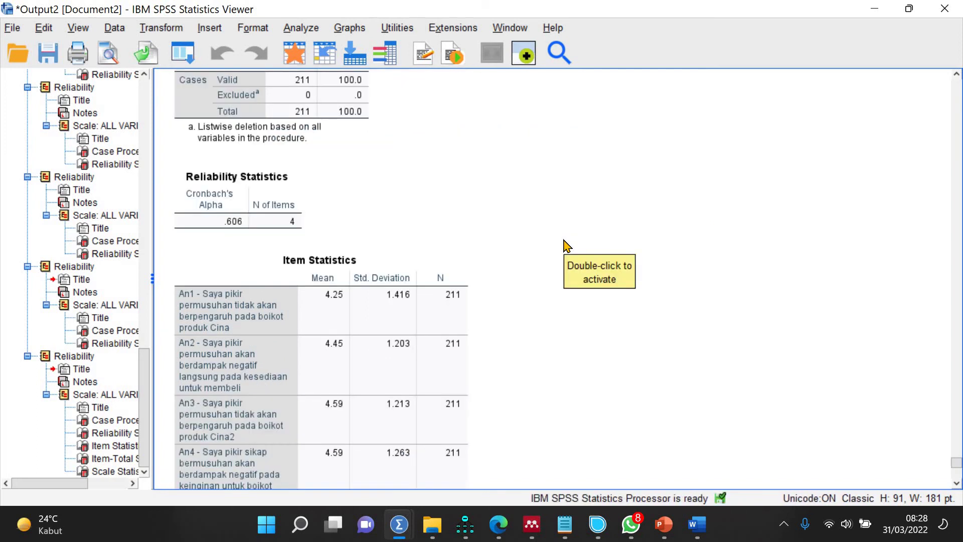
scroll(567, 246, "up", 3)
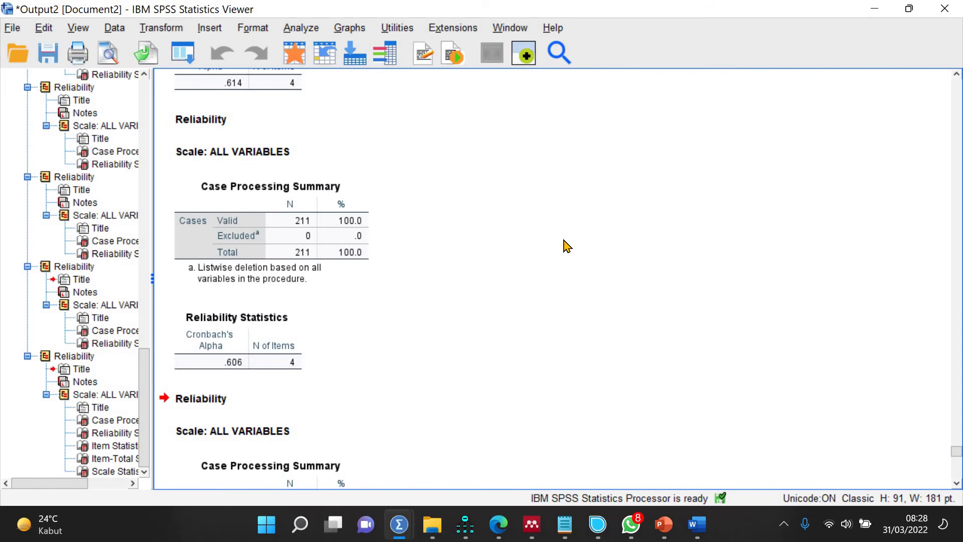
scroll(511, 245, "down", 3)
scroll(314, 251, "up", 3)
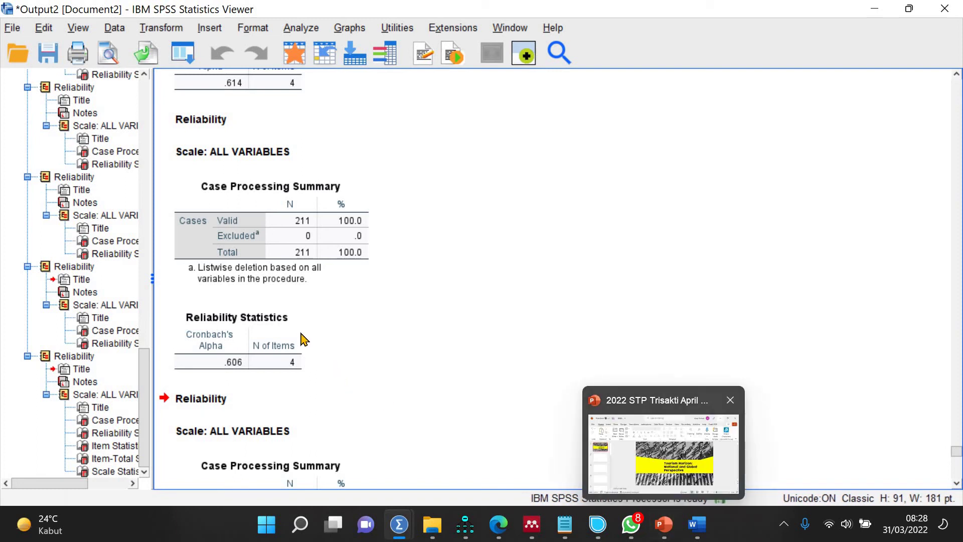
- Run the reliability analysis with the same descriptives on Sn1 to Sn4 and review their item-total statistics
left_click(301, 28)
left_click(516, 329)
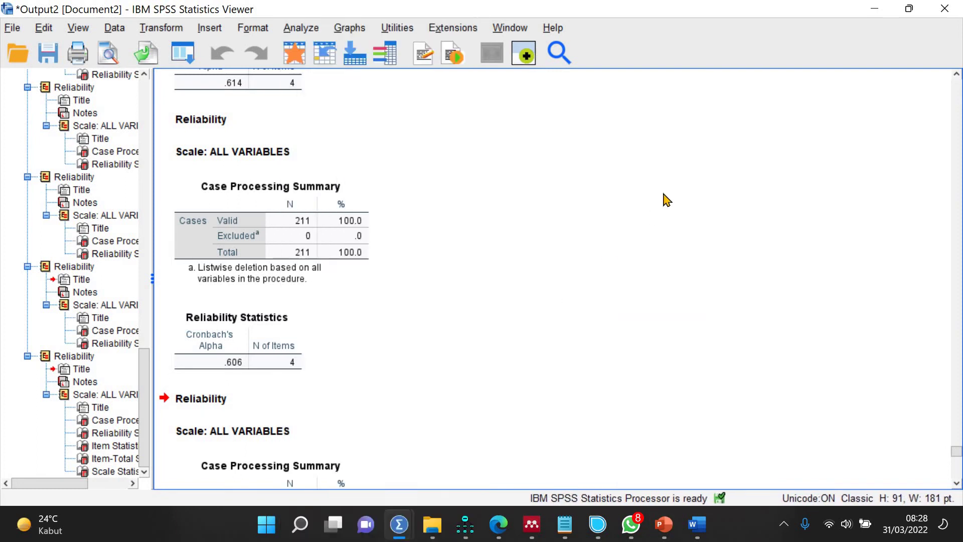
left_click(666, 194)
key("ctrl+a")
left_click(611, 201)
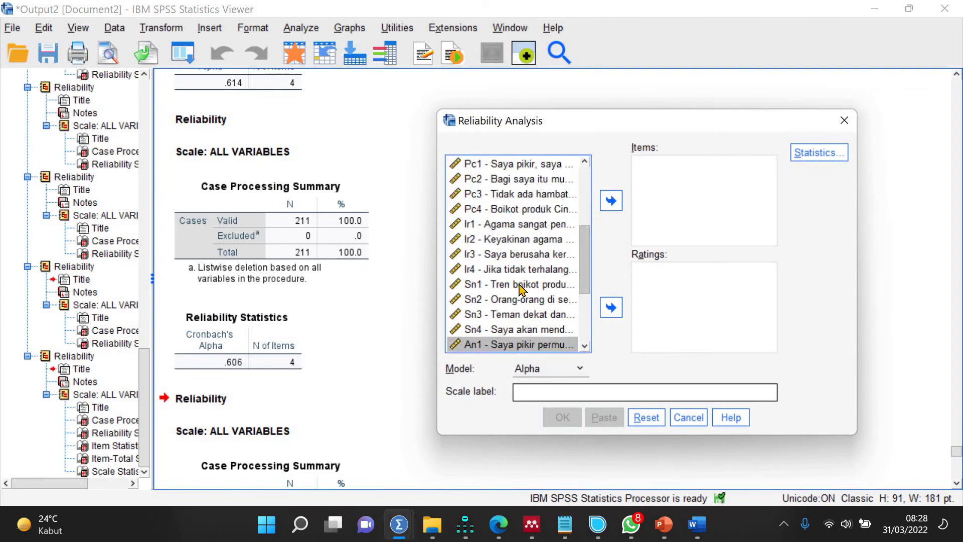
left_click(520, 288)
key("shift+Down")
key("shift+Down")
key("shift+Down")
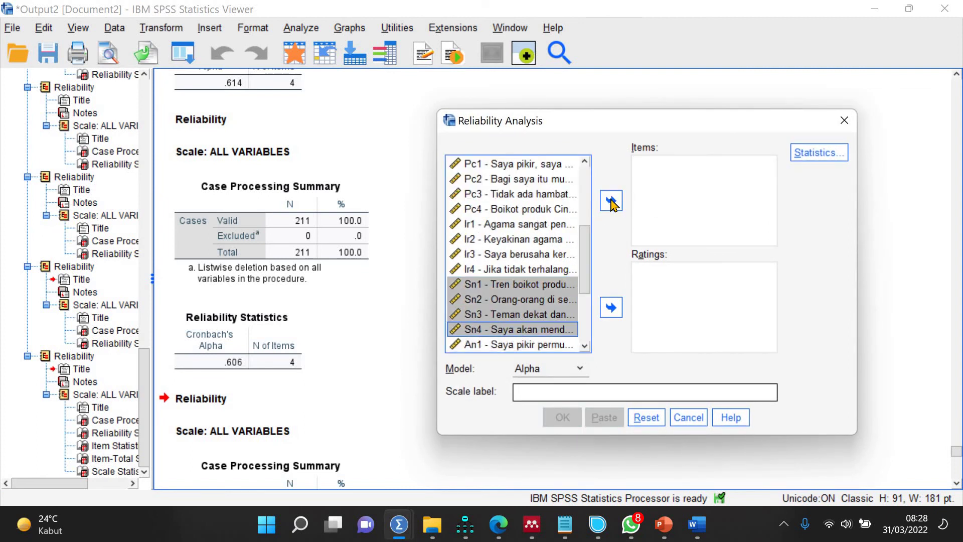
left_click(611, 200)
left_click(562, 419)
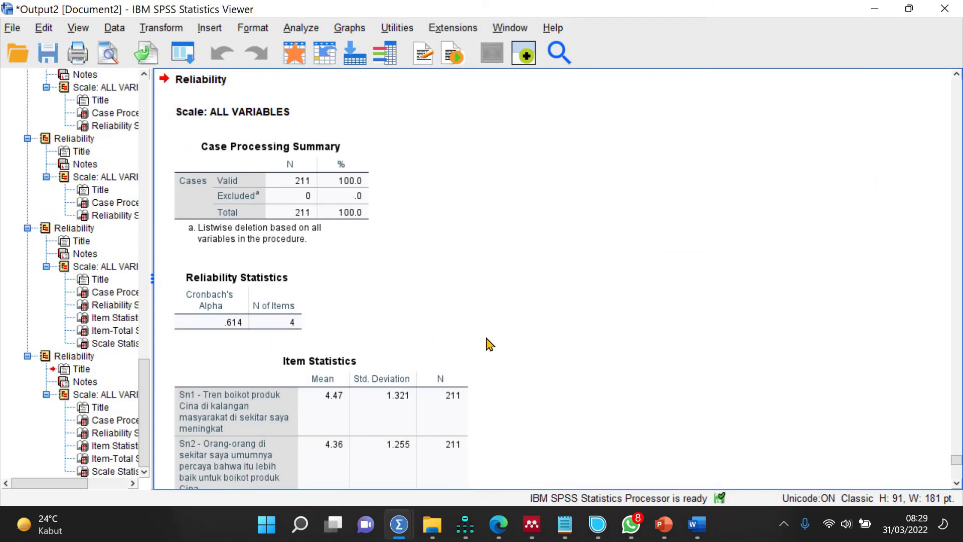
scroll(489, 344, "down", 8)
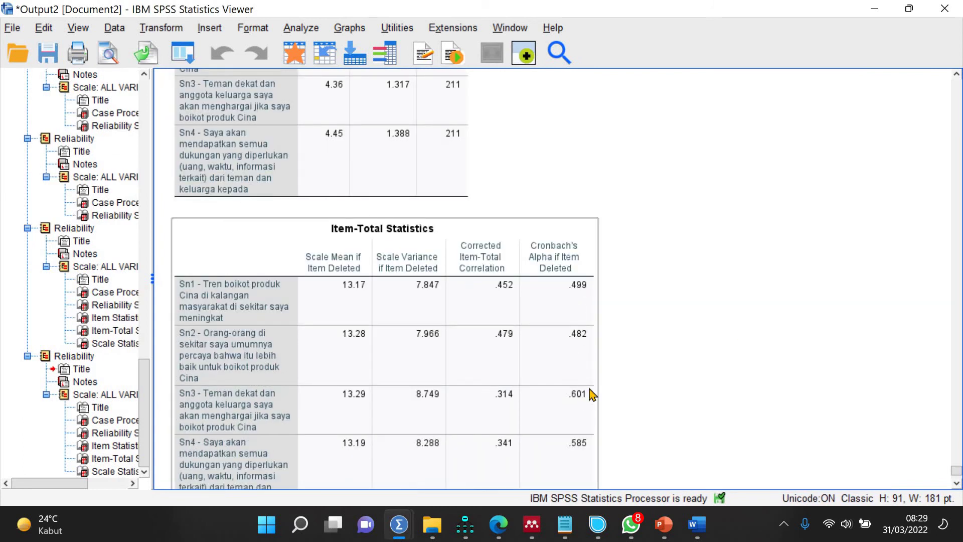
scroll(578, 318, "down", 3)
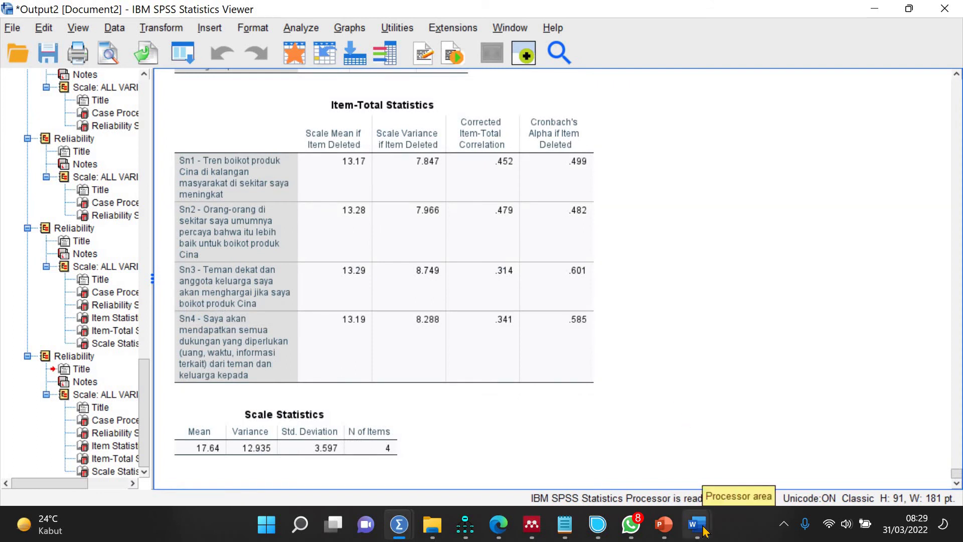
- Switch to Word's Document1 and shade the entire An component matrix with the lightest orange theme colour
mouse_move(699, 526)
left_click(772, 442)
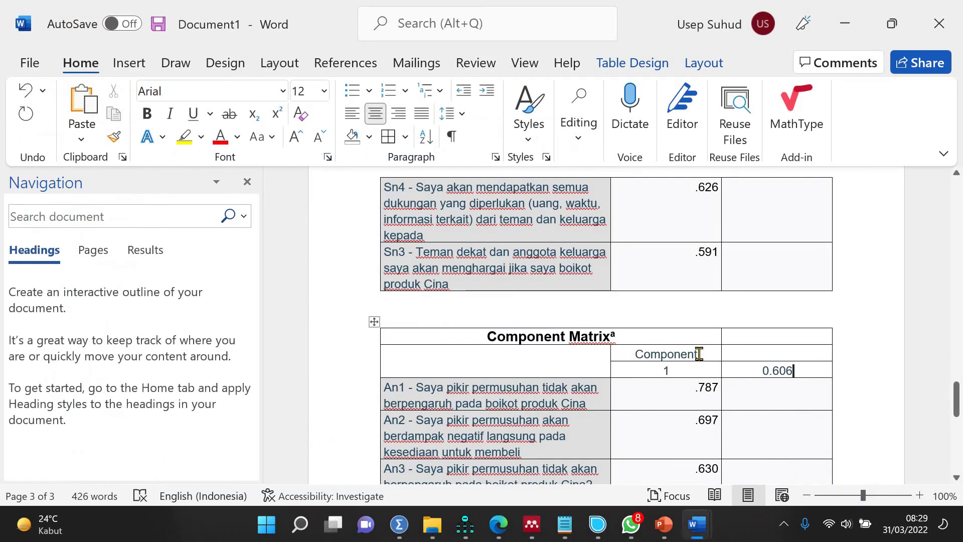
left_click(374, 321)
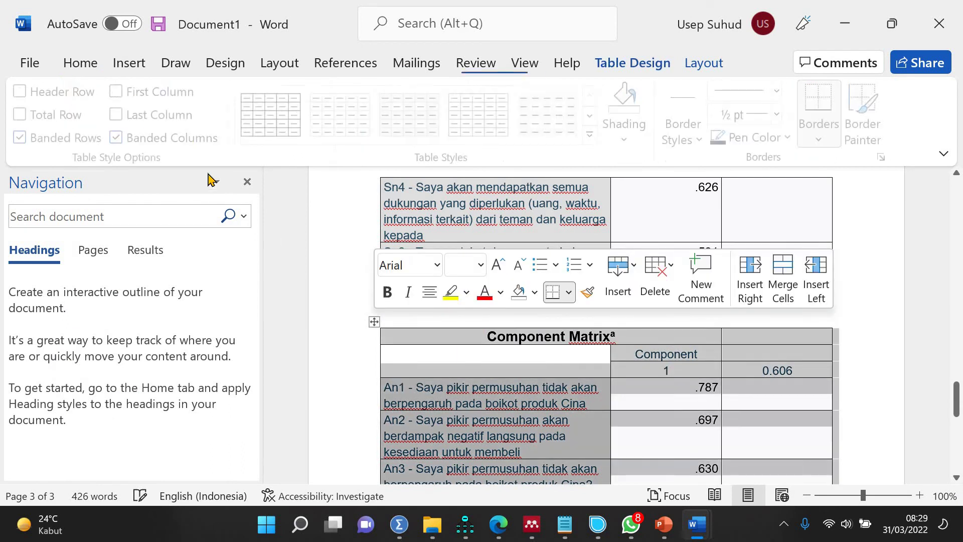
left_click(78, 64)
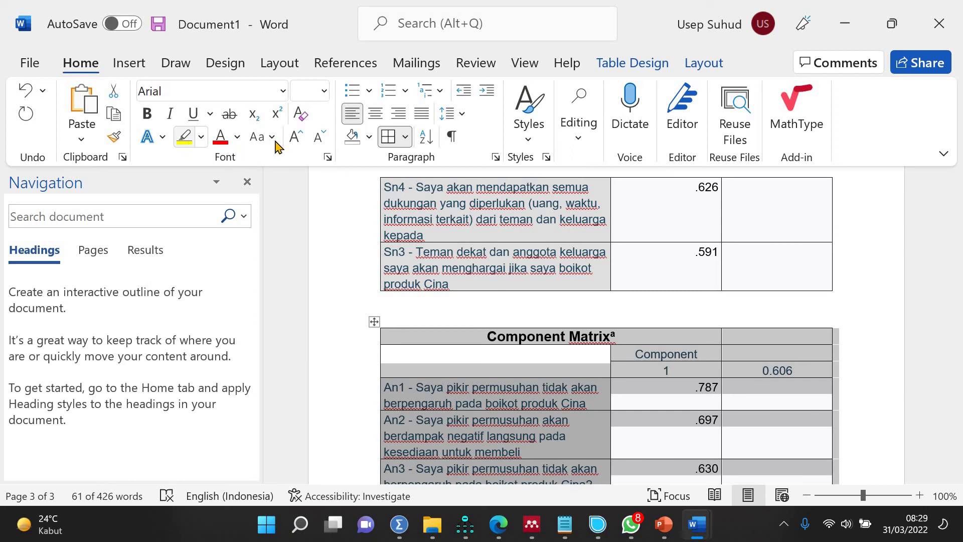
left_click(370, 141)
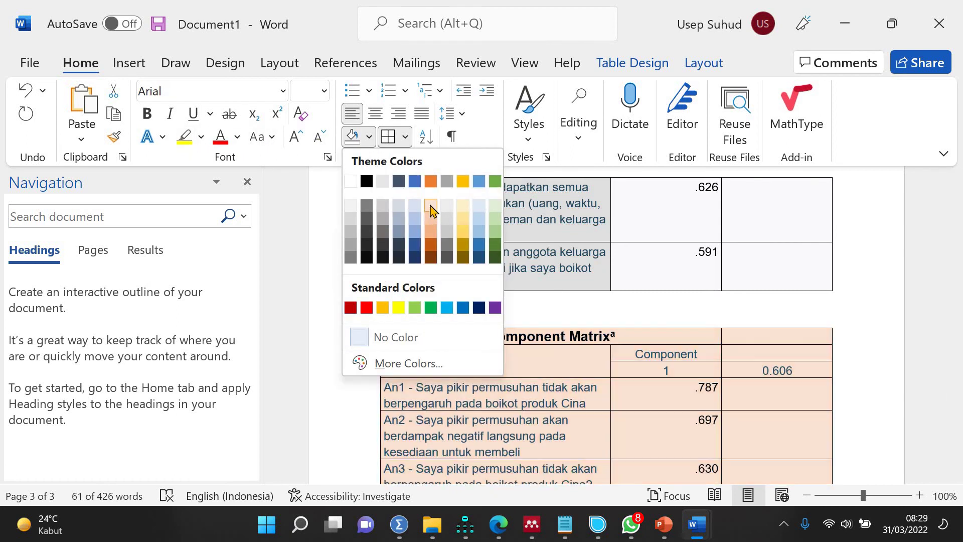
left_click(455, 240)
- Apply the same light orange shading to the entire Sn component matrix
scroll(454, 239, "up", 6)
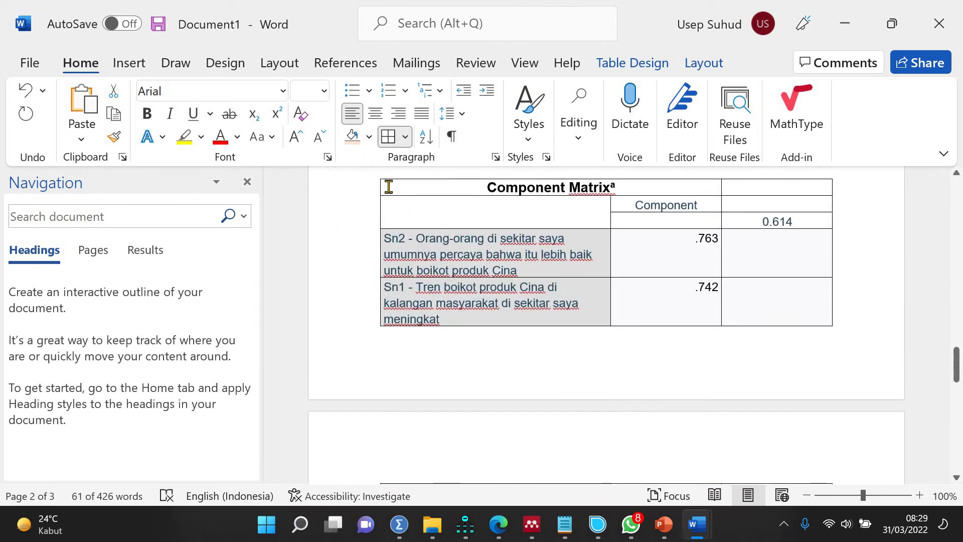
left_click(373, 173)
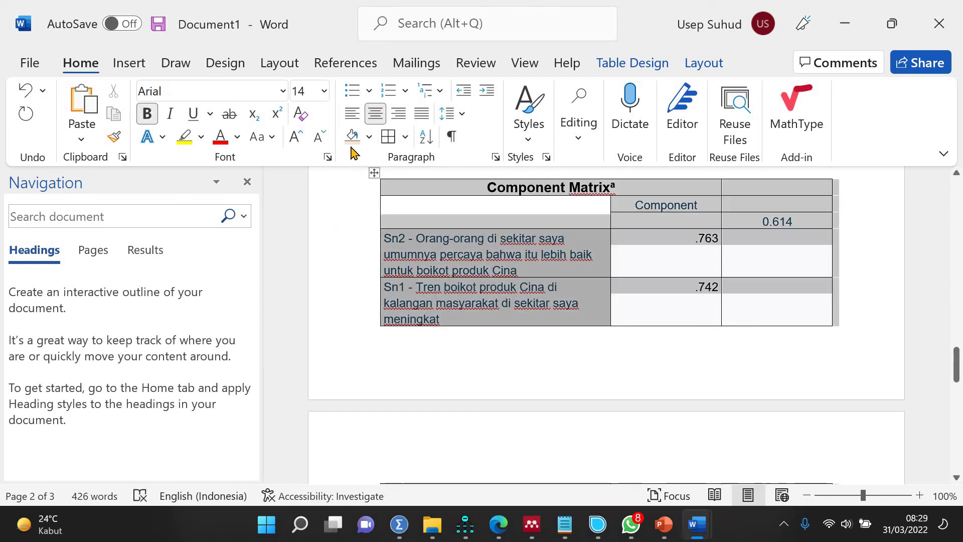
left_click(352, 143)
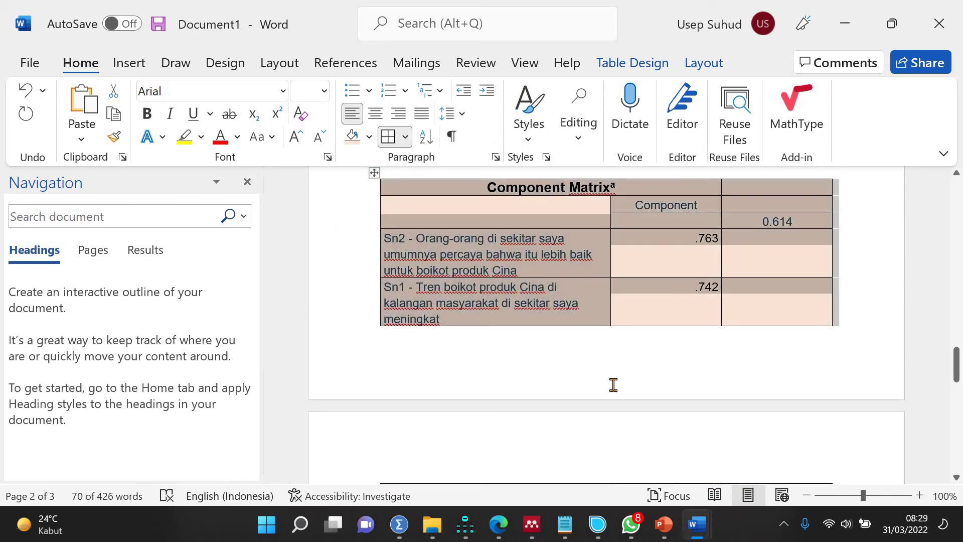
left_click(609, 381)
- Remove the blank lines between the Sn and An tables and between the Ir and Sn tables
scroll(505, 300, "down", 3)
scroll(505, 300, "down", 1)
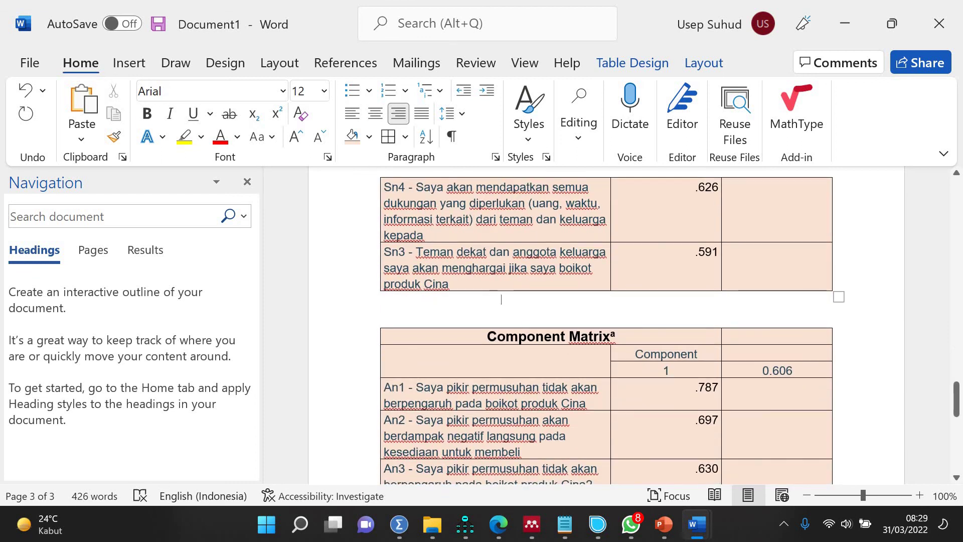
left_click(501, 300)
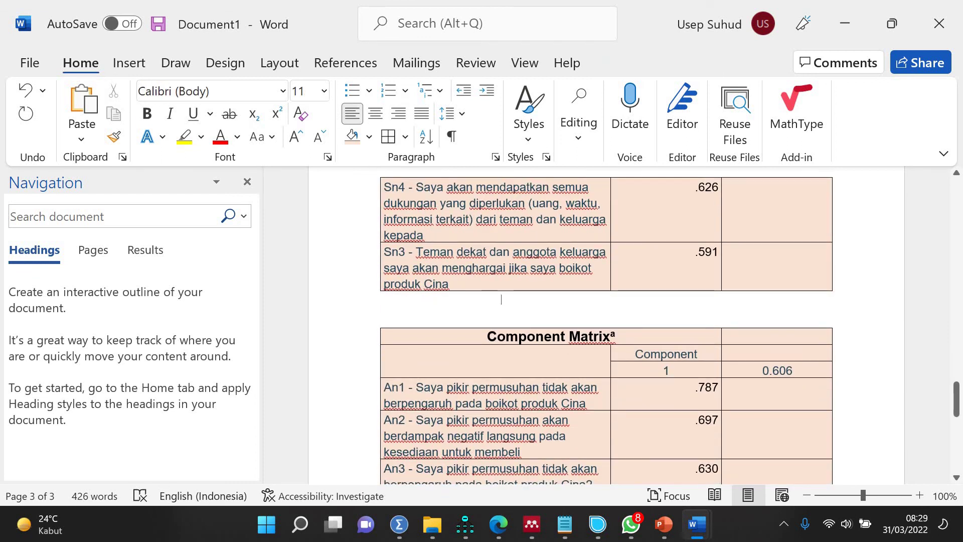
key("Delete")
key("Delete")
scroll(501, 299, "up", 6)
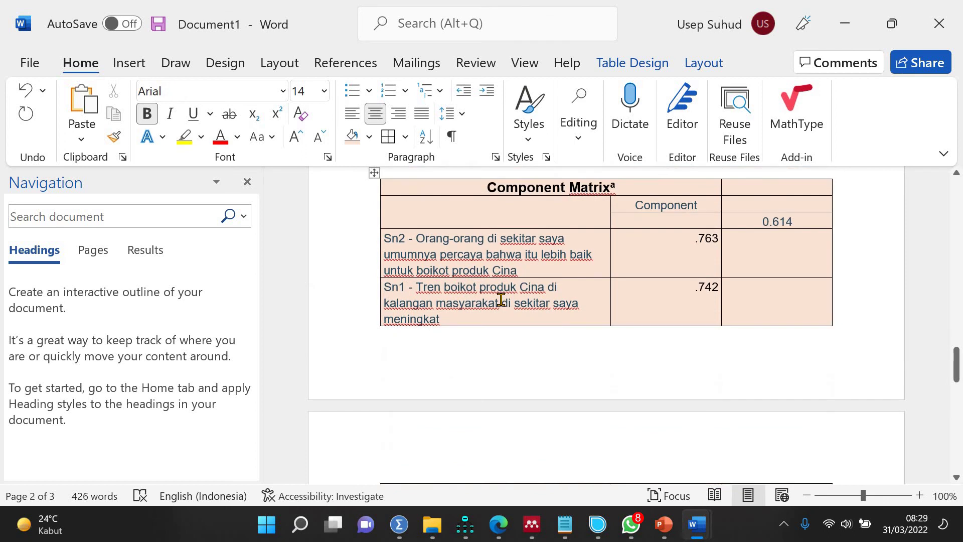
scroll(501, 300, "up", 5)
left_click(448, 456)
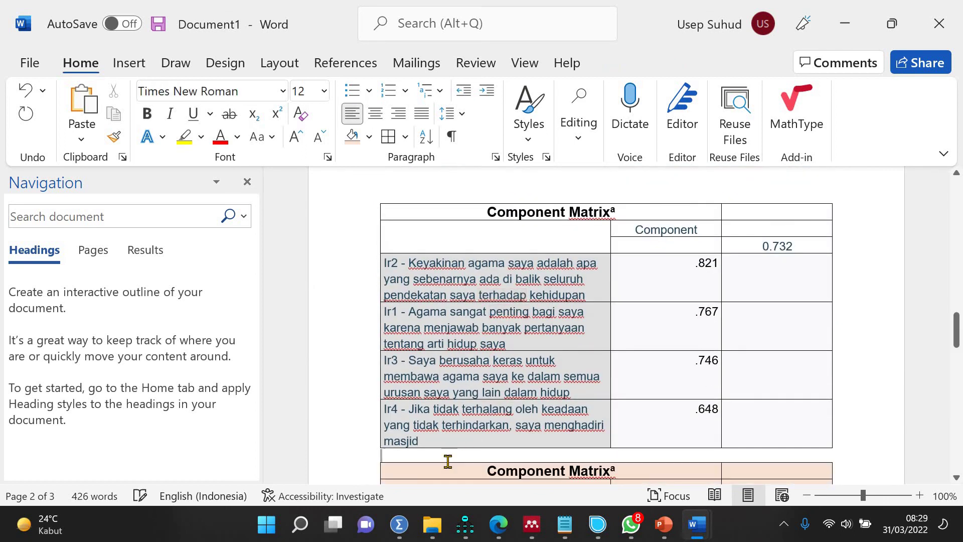
key("Delete")
- Remove the blank lines between the Pc and Ir component matrices
scroll(518, 340, "up", 5)
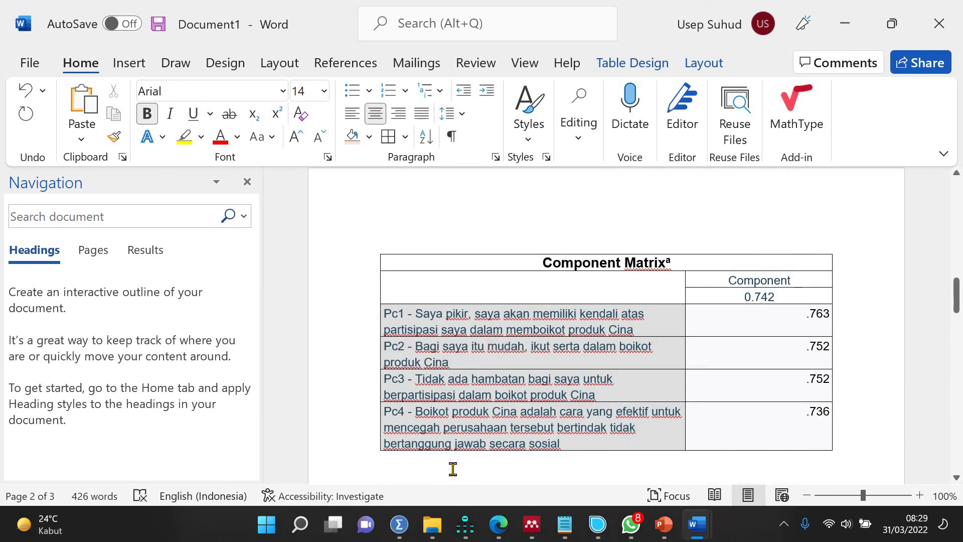
left_click(451, 461)
key("ctrl+z")
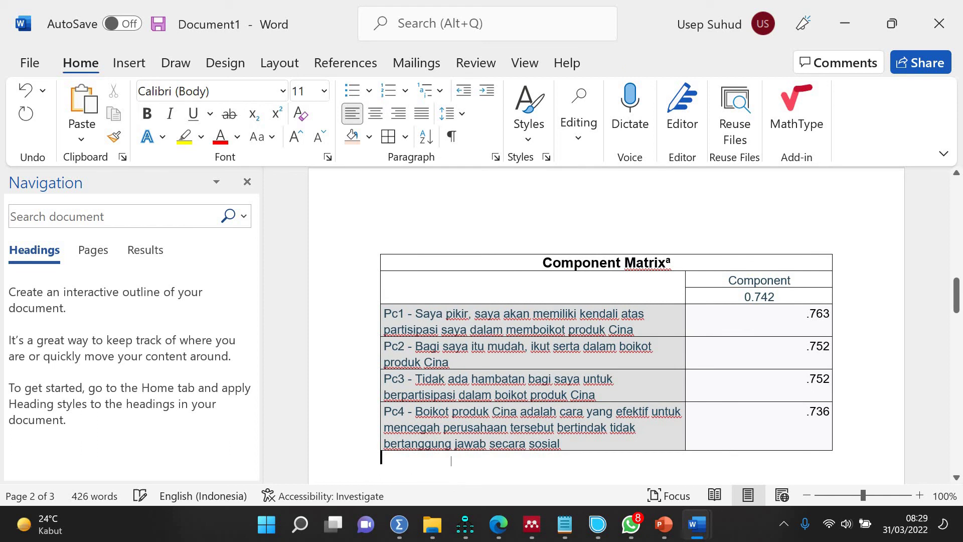
key("Delete")
key("Delete")
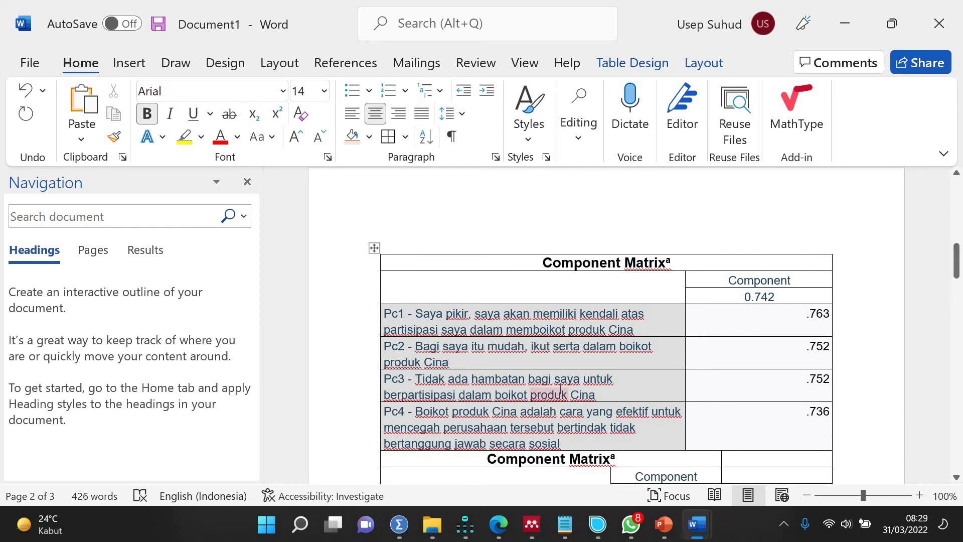
- Remove the blank lines between the Ca and De component matrices
scroll(561, 389, "up", 10)
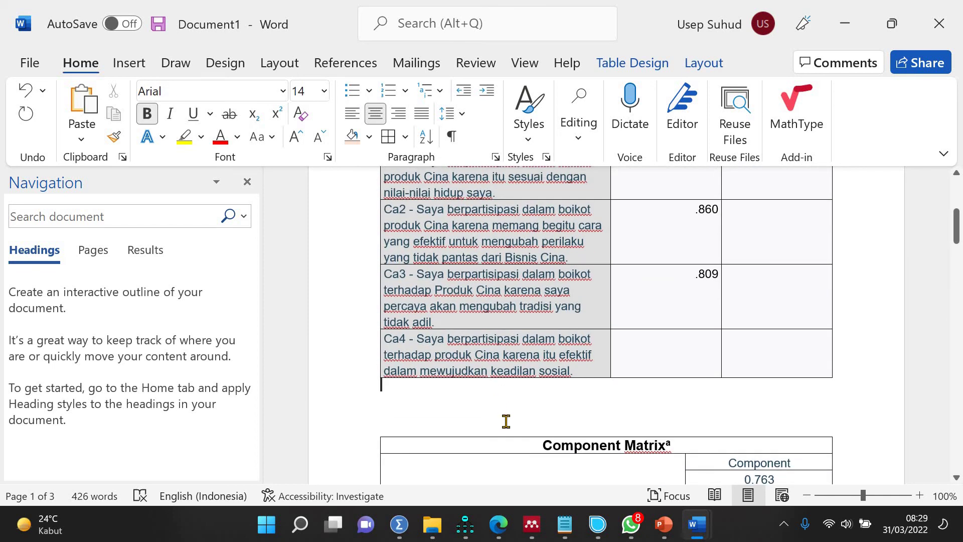
left_click(507, 421, "shift")
key("Delete")
key("Delete")
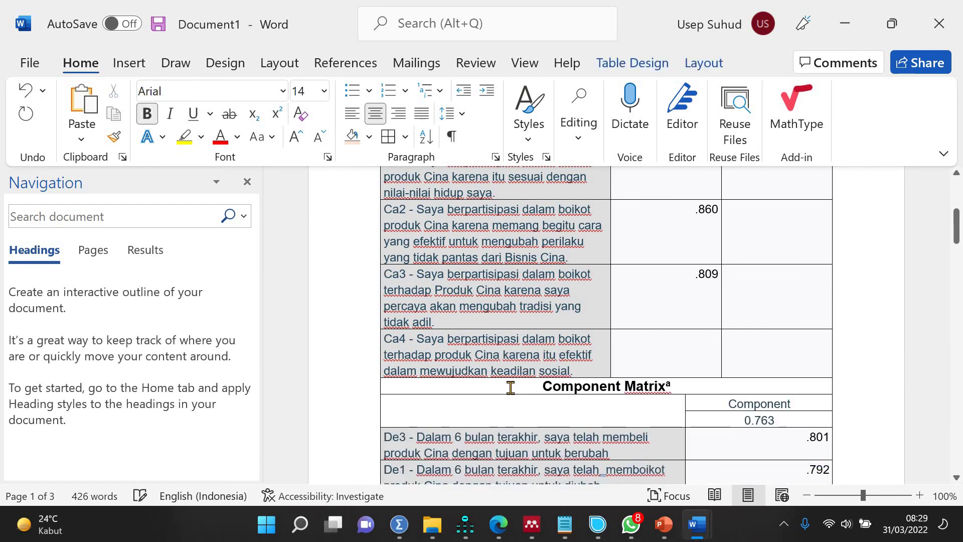
- Undo the blank-line removal between the Ca and De tables and the last one between the Pc and Ir tables
scroll(510, 387, "up", 5)
scroll(510, 388, "down", 6)
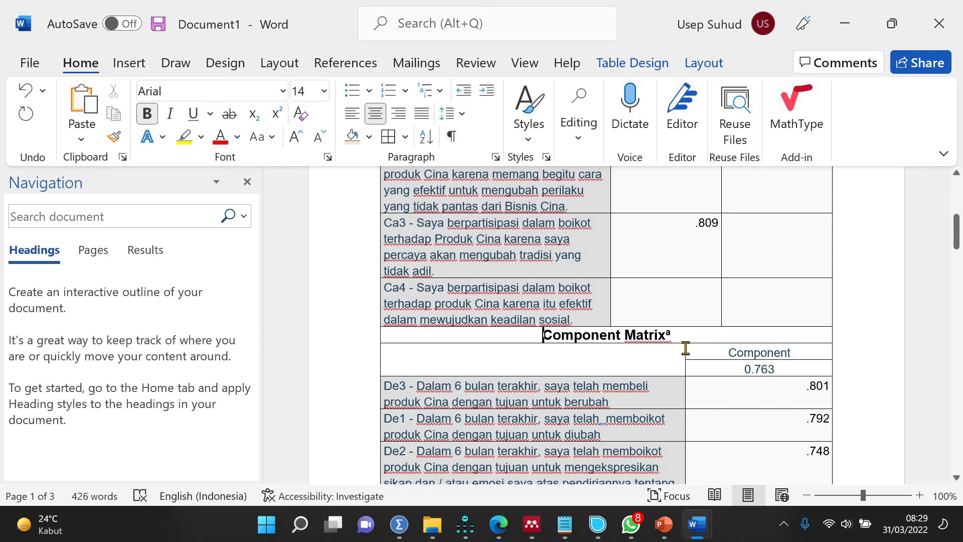
key("ctrl+z")
scroll(685, 348, "down", 5)
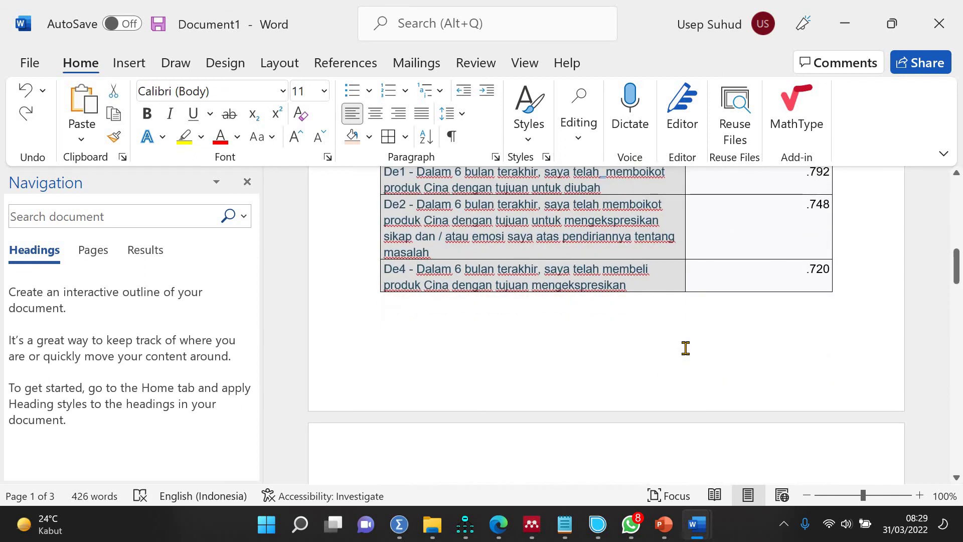
key("ctrl+z")
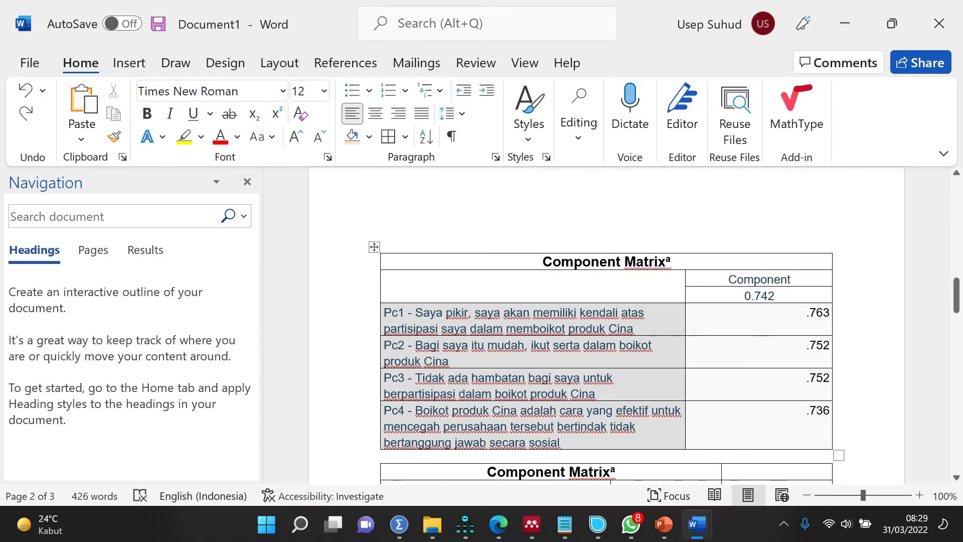
- Insert an empty column to the right of the loadings in the Pc component matrix
left_click(803, 316)
right_click(806, 316)
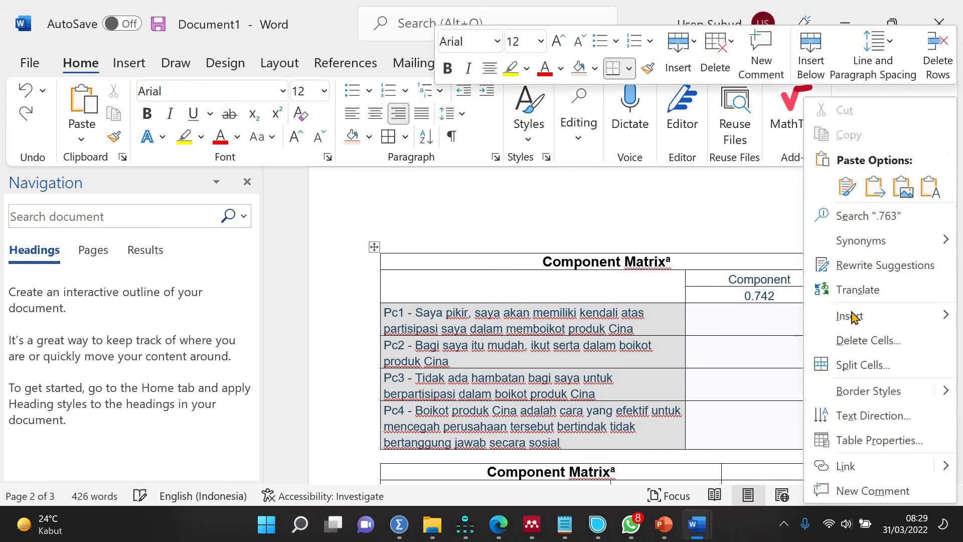
mouse_move(847, 316)
left_click(759, 343)
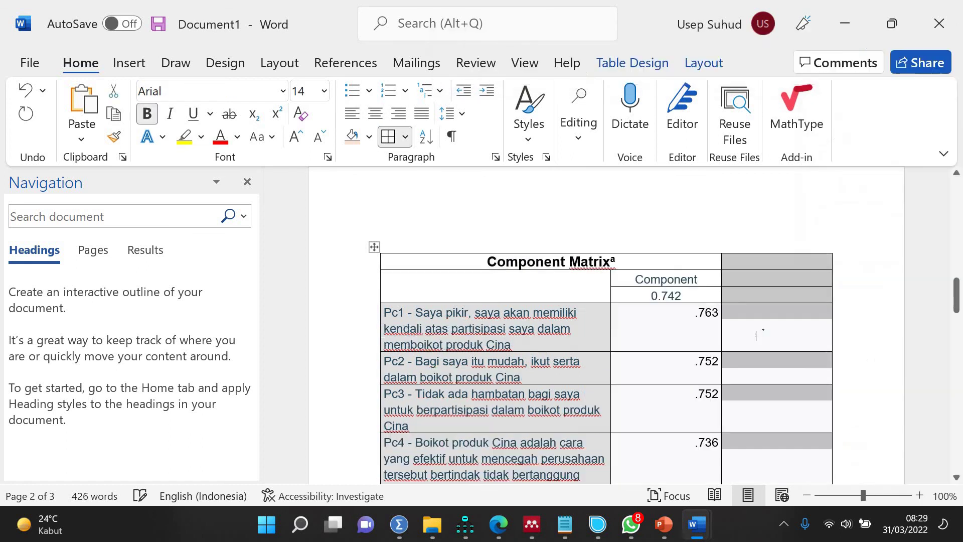